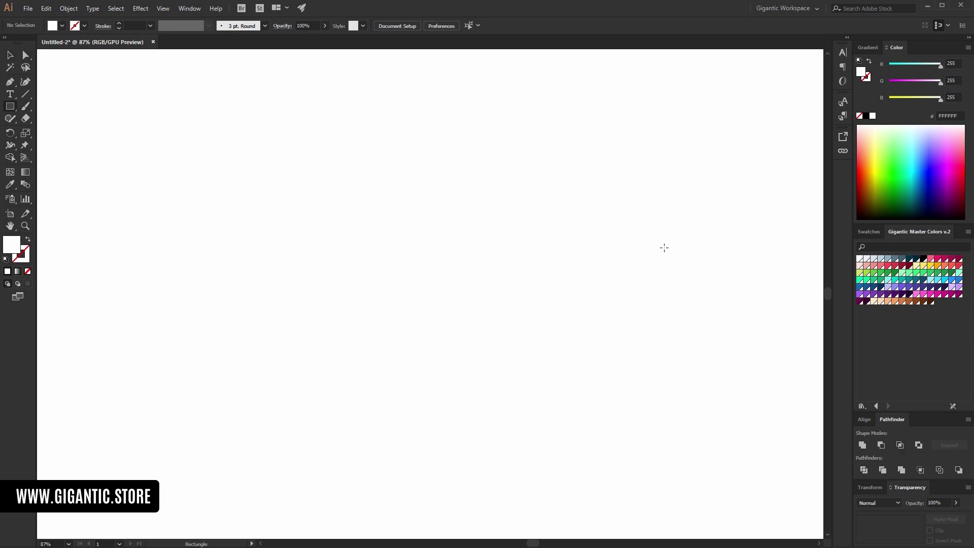
Step: Draw a salmon pink rectangle of about 210 by 238 px near the canvas centre as the face base
{"action": "left_click", "coordinate": [867, 266]}
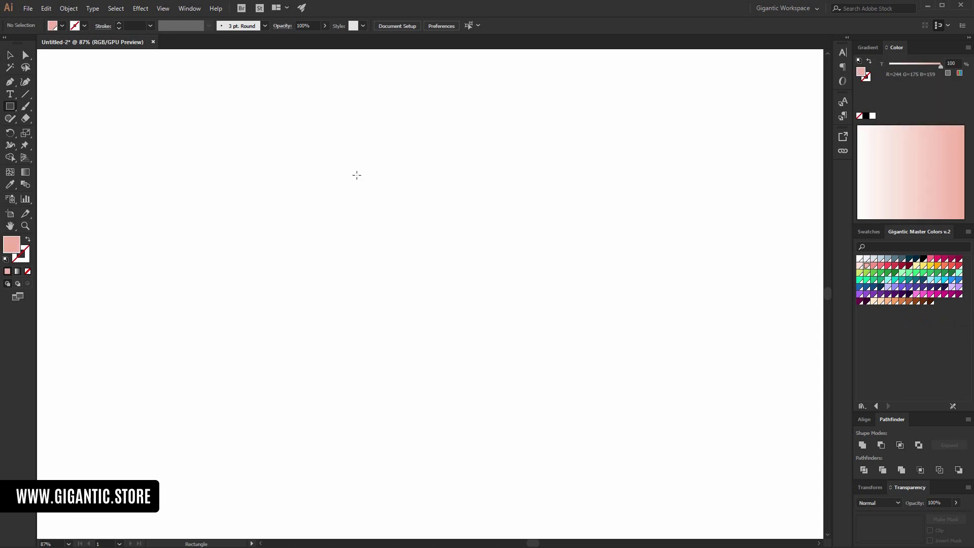
{"action": "left_click_drag", "start_coordinate": [358, 167], "coordinate": [450, 269]}
{"action": "key", "text": "ctrl+equal"}
{"action": "key", "text": "ctrl+equal"}
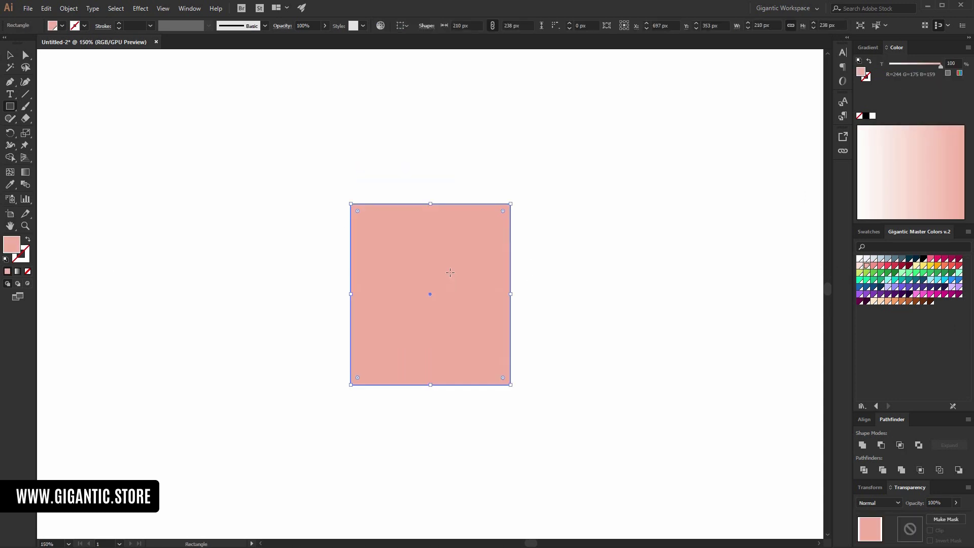
Step: Round the face's lower-right corner strongly and lower its upper edge until the shape is about 173 px high
{"action": "left_click", "coordinate": [30, 59]}
{"action": "left_click_drag", "start_coordinate": [484, 421], "coordinate": [484, 421]}
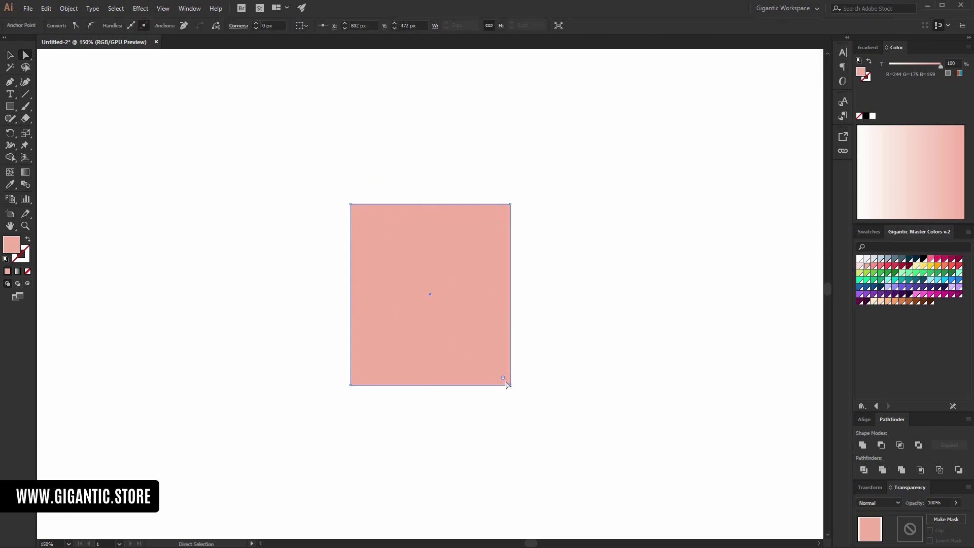
{"action": "left_click_drag", "start_coordinate": [504, 379], "coordinate": [456, 279]}
{"action": "left_click_drag", "start_coordinate": [565, 183], "coordinate": [255, 257]}
{"action": "left_click_drag", "start_coordinate": [511, 204], "coordinate": [508, 253]}
Step: Add a salmon ear rectangle of about 75 by 50 px overlapping the face's upper-right edge and fully round its outer corners
{"action": "key", "text": "m"}
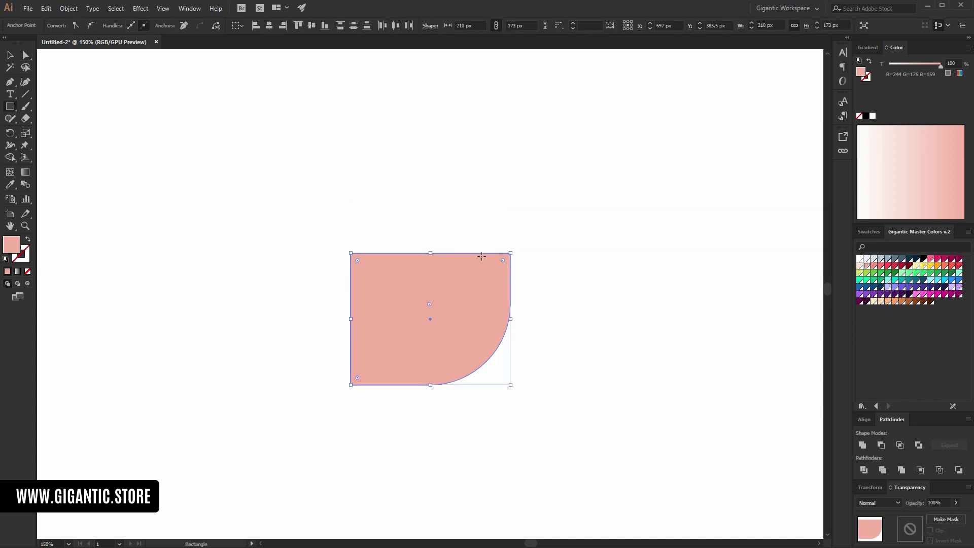
{"action": "left_click_drag", "start_coordinate": [483, 252], "coordinate": [542, 291]}
{"action": "left_click", "coordinate": [23, 54]}
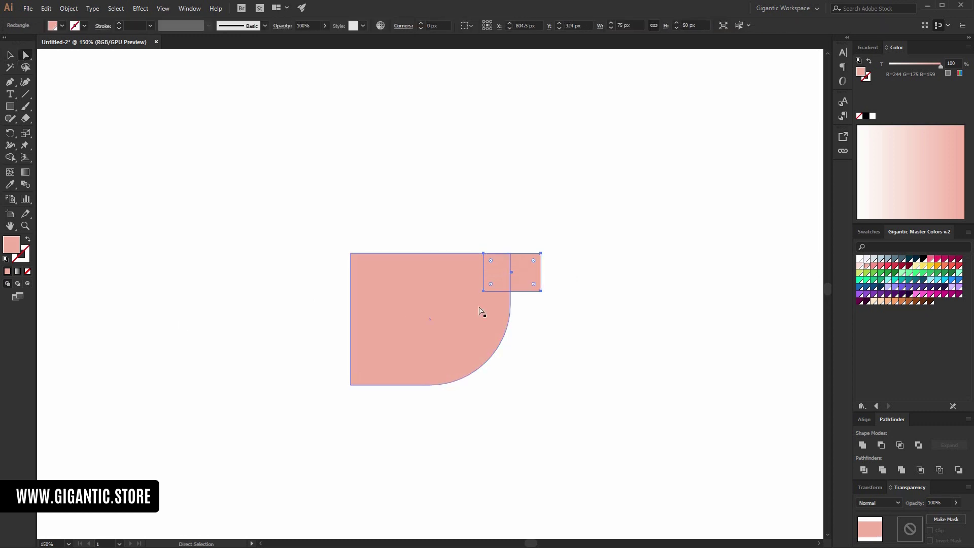
{"action": "left_click_drag", "start_coordinate": [559, 239], "coordinate": [253, 385]}
{"action": "left_click", "coordinate": [10, 55]}
{"action": "left_click", "coordinate": [263, 96]}
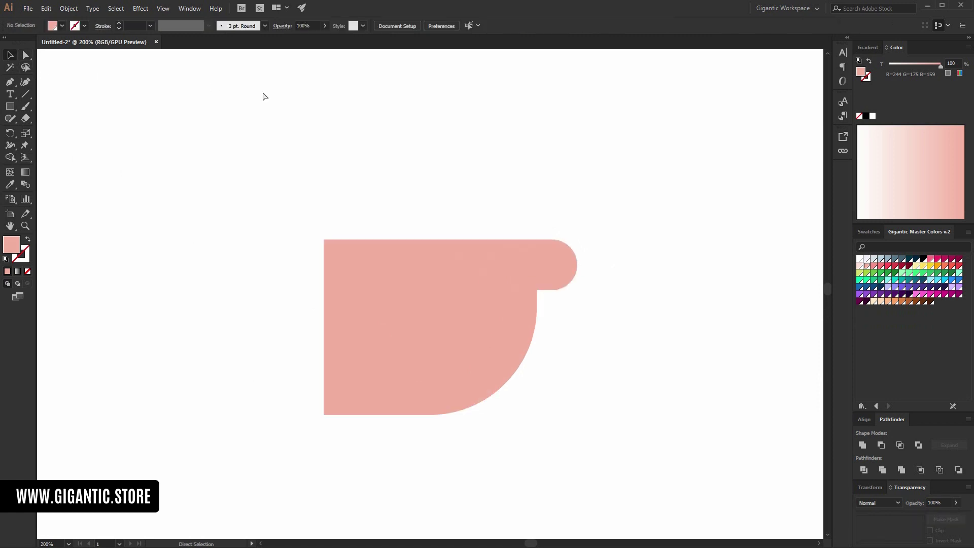
Step: Draw a dark navy bar of about 177 by 35 px across the upper face, overhanging its front edge
{"action": "key", "text": "ctrl+equal"}
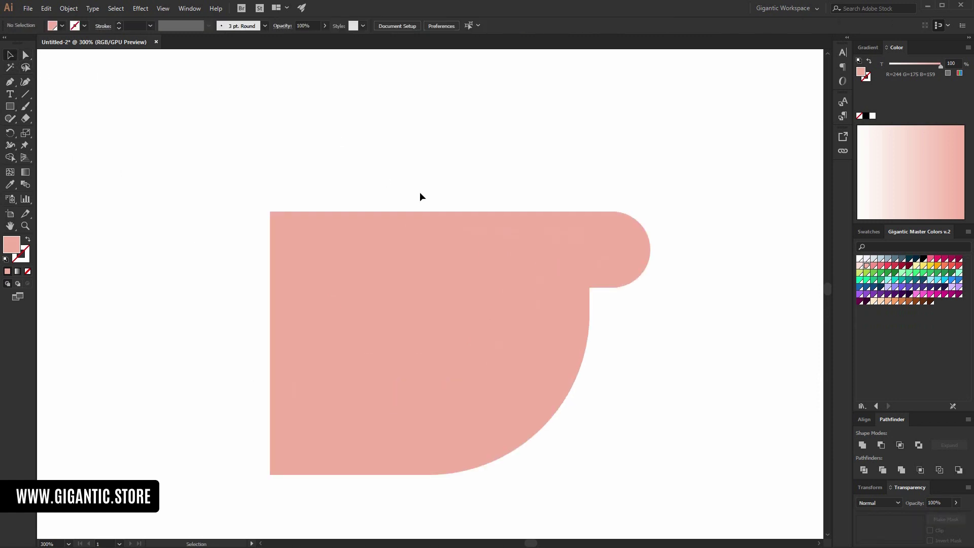
{"action": "key", "text": "m"}
{"action": "left_click_drag", "start_coordinate": [254, 240], "coordinate": [525, 291]}
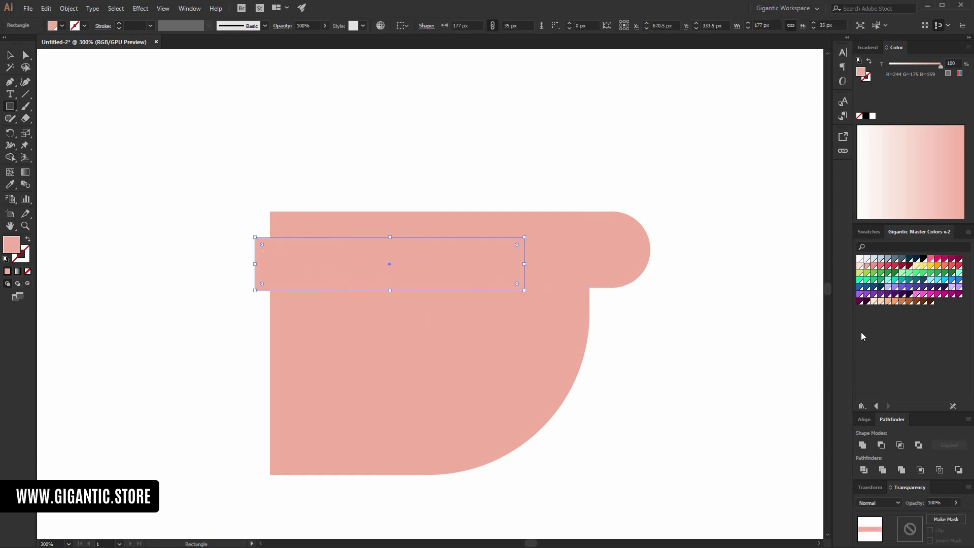
{"action": "left_click", "coordinate": [916, 259]}
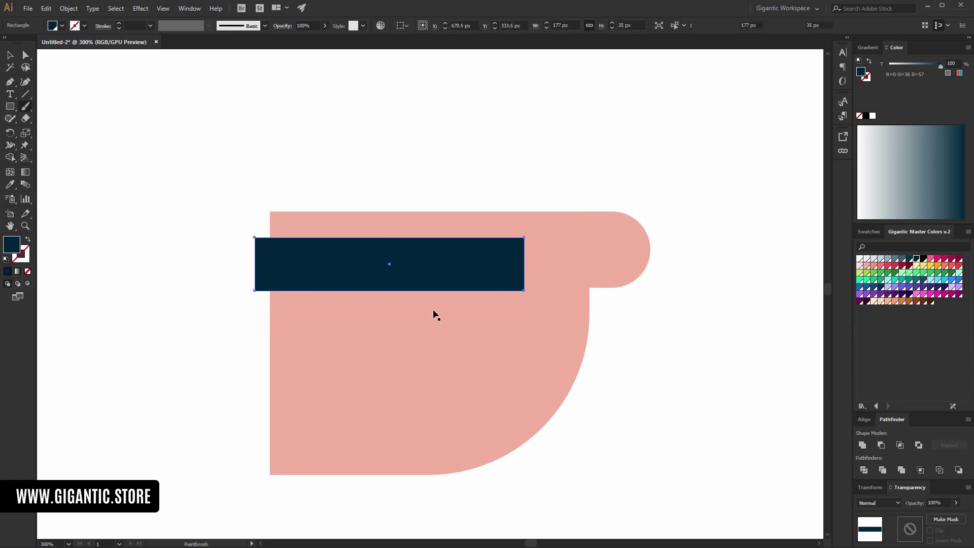
{"action": "key", "text": "v"}
{"action": "left_click_drag", "start_coordinate": [452, 274], "coordinate": [443, 273]}
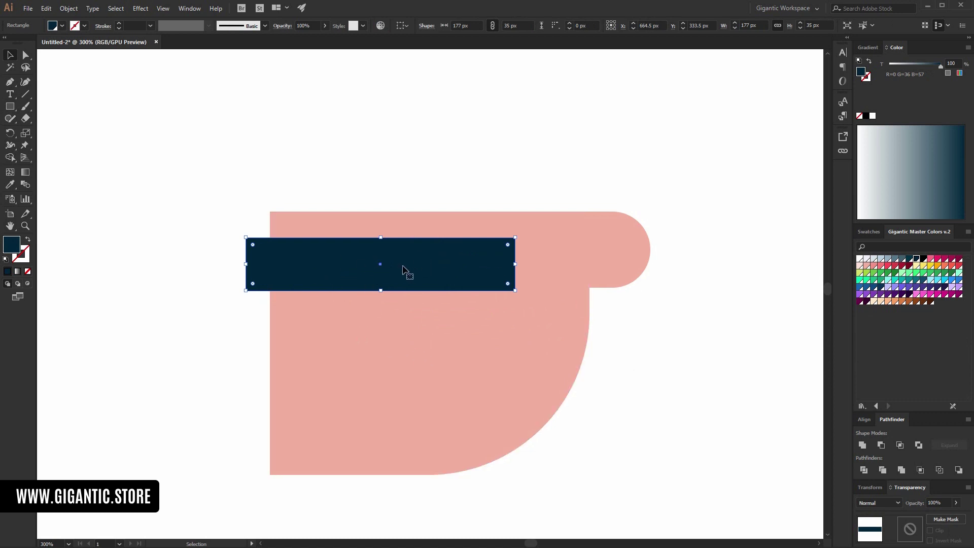
Step: Draw a white circle about 86 px wide on the lower face and cut away its upper half with a rectangle
{"action": "key", "text": "l"}
{"action": "left_click_drag", "start_coordinate": [323, 334], "coordinate": [454, 464]}
{"action": "left_click", "coordinate": [862, 259]}
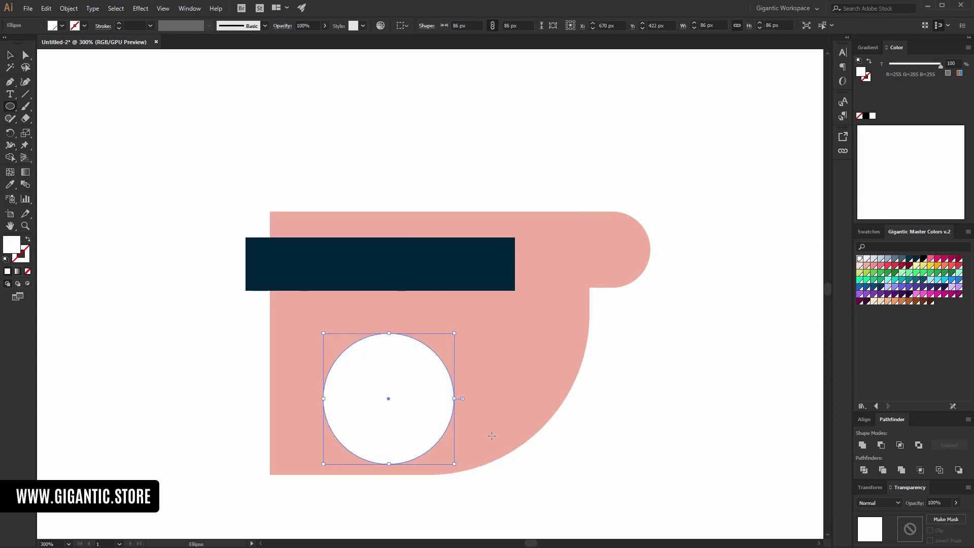
{"action": "left_click_drag", "start_coordinate": [276, 303], "coordinate": [523, 399]}
{"action": "left_click", "coordinate": [9, 55]}
{"action": "left_click", "coordinate": [398, 405], "text": "shift"}
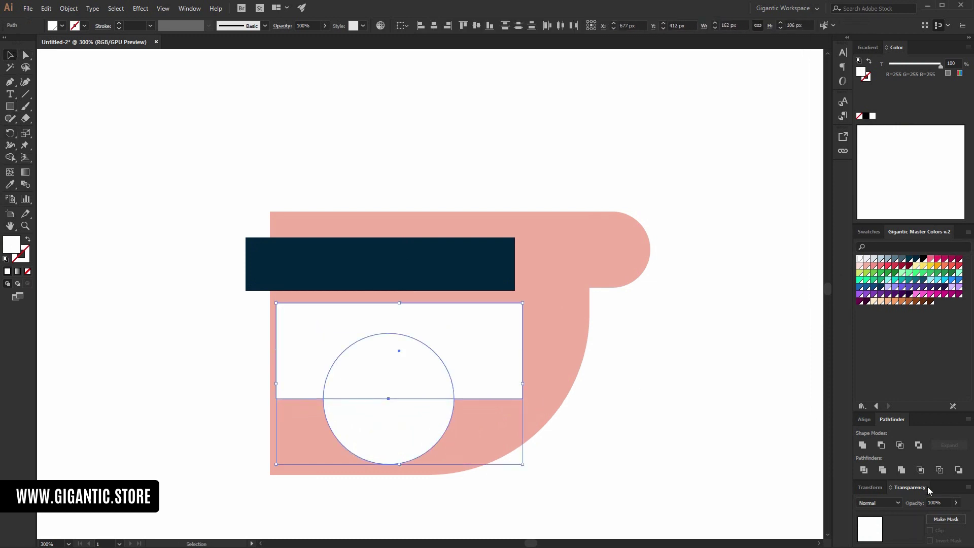
{"action": "left_click", "coordinate": [886, 447]}
Step: Move the white half circle just below the navy bar and enlarge it to about 100 by 50 px as the mouth
{"action": "left_click_drag", "start_coordinate": [398, 429], "coordinate": [374, 355]}
{"action": "left_click_drag", "start_coordinate": [431, 384], "coordinate": [450, 398]}
{"action": "left_click_drag", "start_coordinate": [401, 361], "coordinate": [405, 348]}
{"action": "left_click", "coordinate": [671, 427]}
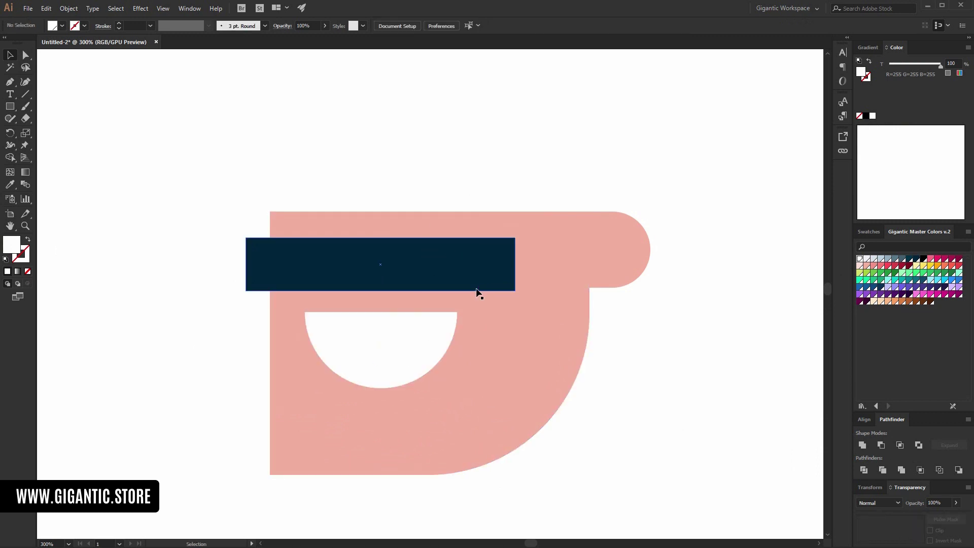
{"action": "key", "text": "ctrl+z"}
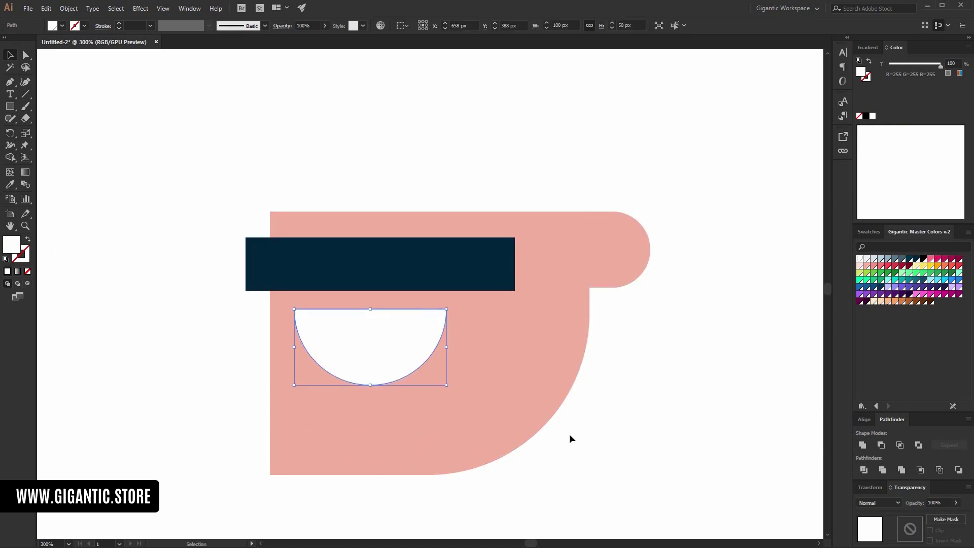
{"action": "left_click_drag", "start_coordinate": [409, 345], "coordinate": [410, 349]}
{"action": "left_click", "coordinate": [664, 319]}
{"action": "key", "text": "ctrl+minus"}
{"action": "key", "text": "ctrl+plus"}
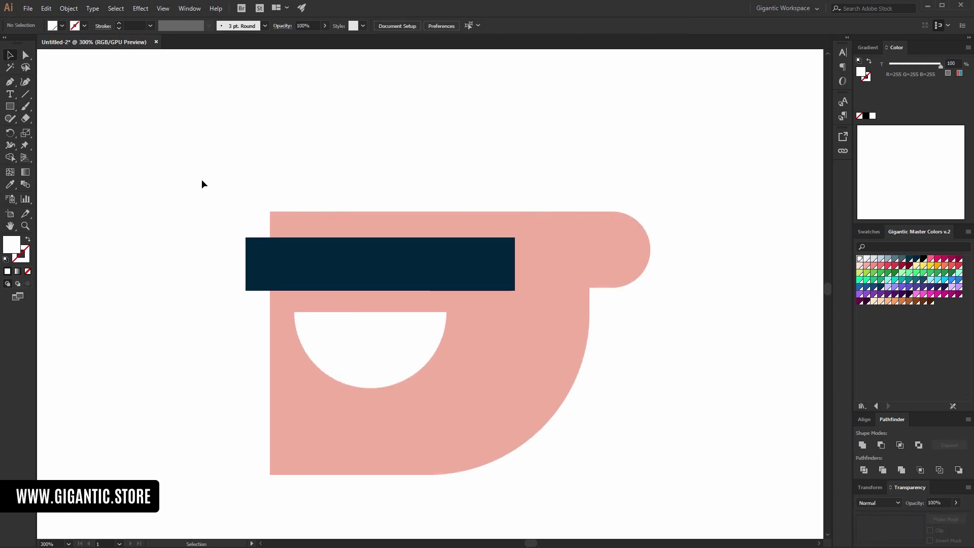
Step: Draw a crimson headband rectangle of about 277 by 45 px directly on the face's upper edge
{"action": "key", "text": "m"}
{"action": "left_click_drag", "start_coordinate": [232, 143], "coordinate": [653, 211]}
{"action": "left_click", "coordinate": [938, 259]}
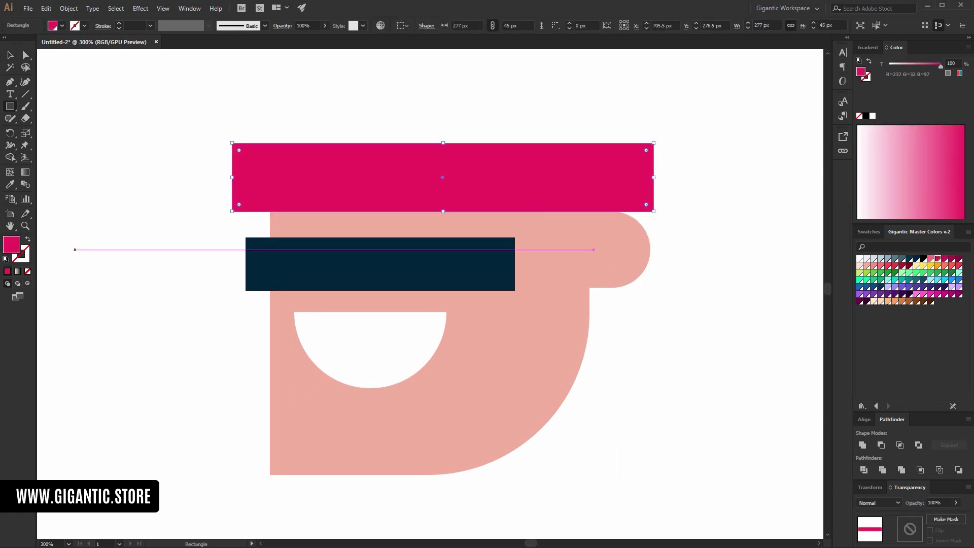
{"action": "key", "text": "v"}
{"action": "left_click", "coordinate": [693, 234]}
Step: Draw a crimson circle about 85 px wide, place it over the headband's rear end and put both shapes behind the face
{"action": "key", "text": "l"}
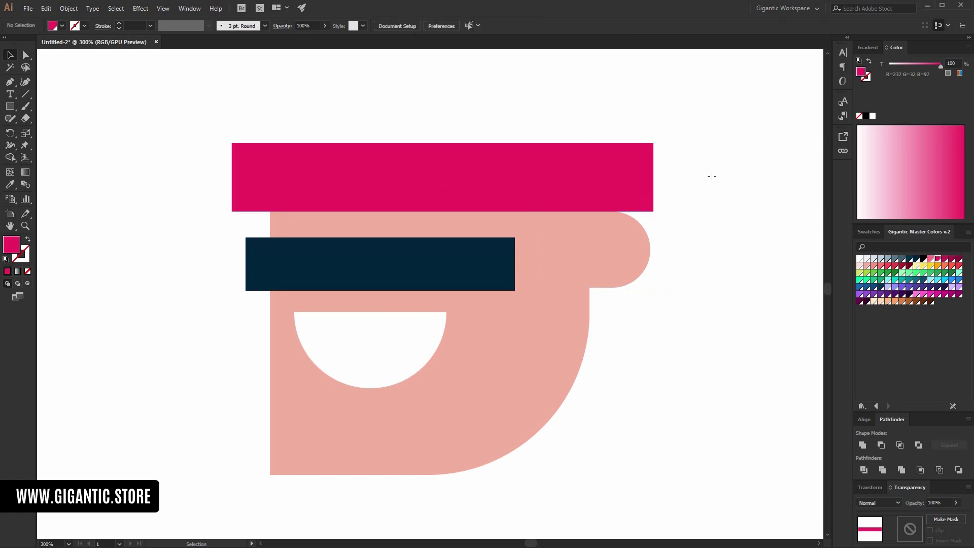
{"action": "left_click_drag", "start_coordinate": [746, 190], "coordinate": [720, 254]}
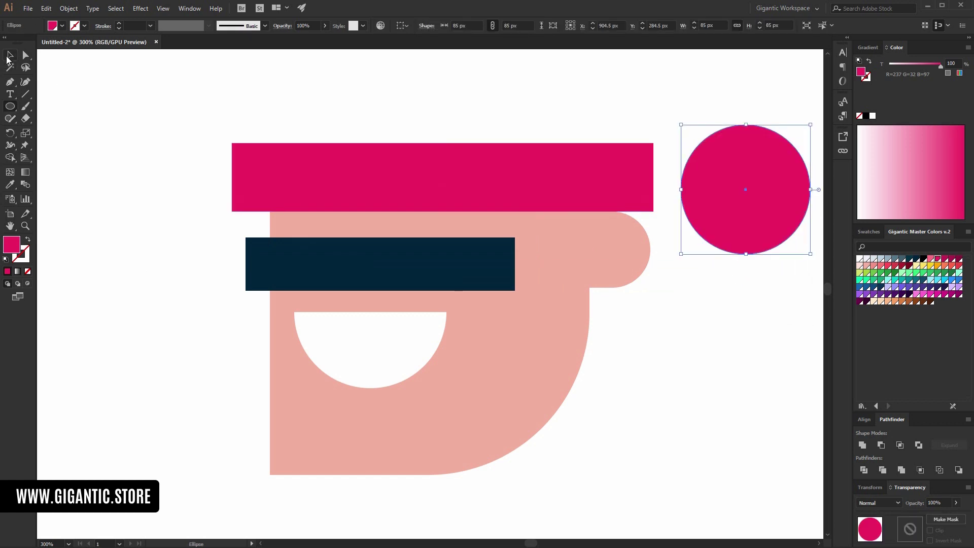
{"action": "left_click", "coordinate": [9, 57]}
{"action": "left_click_drag", "start_coordinate": [773, 206], "coordinate": [681, 199]}
{"action": "left_click", "coordinate": [559, 200]}
{"action": "left_click", "coordinate": [714, 202], "text": "shift"}
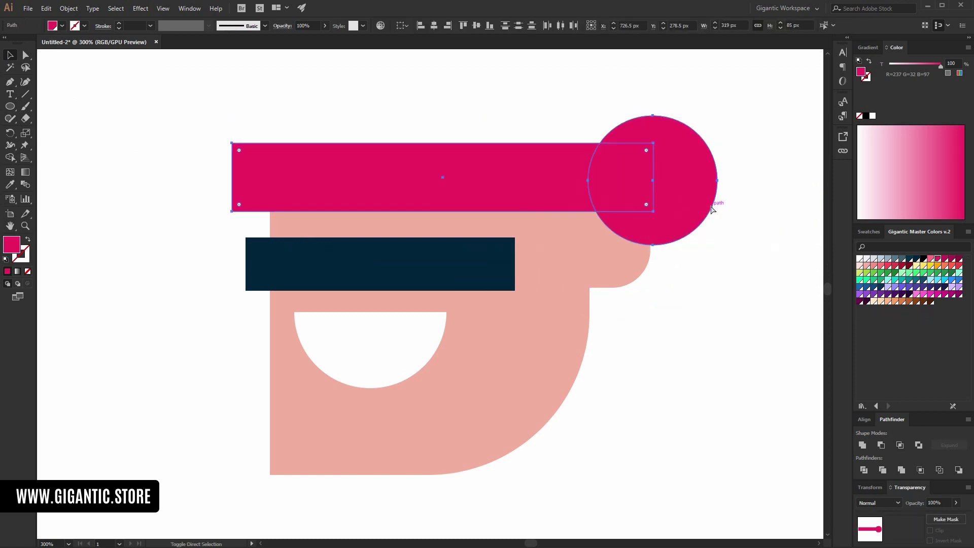
{"action": "left_click", "coordinate": [712, 209], "text": "shift"}
{"action": "left_click", "coordinate": [689, 344]}
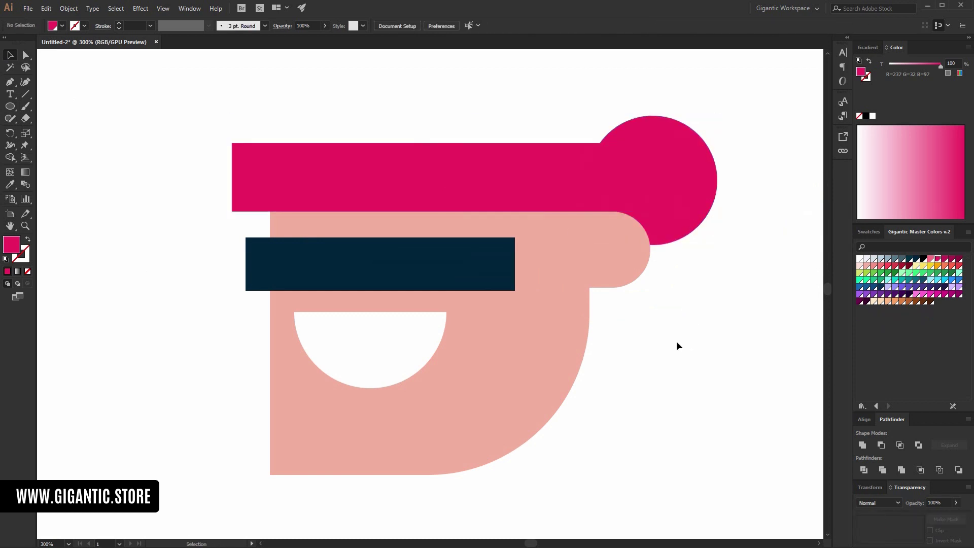
Step: Draw a vertical crimson strap hanging from the headband's rear end over the ear and round its lower-left corner
{"action": "key", "text": "m"}
{"action": "mouse_move", "coordinate": [581, 191]}
{"action": "left_mouse_down"}
{"action": "mouse_move", "coordinate": [659, 414]}
{"action": "mouse_move", "coordinate": [643, 431]}
{"action": "mouse_move", "coordinate": [643, 473]}
{"action": "mouse_move", "coordinate": [633, 402]}
{"action": "left_mouse_up"}
{"action": "left_click", "coordinate": [26, 54]}
{"action": "left_click", "coordinate": [12, 56]}
{"action": "left_click", "coordinate": [117, 102]}
Step: Draw a second strap of about 45 by 215 px beside the first, fill it darker crimson and round its lower-right corner
{"action": "key", "text": "m"}
{"action": "left_click_drag", "start_coordinate": [686, 186], "coordinate": [617, 513]}
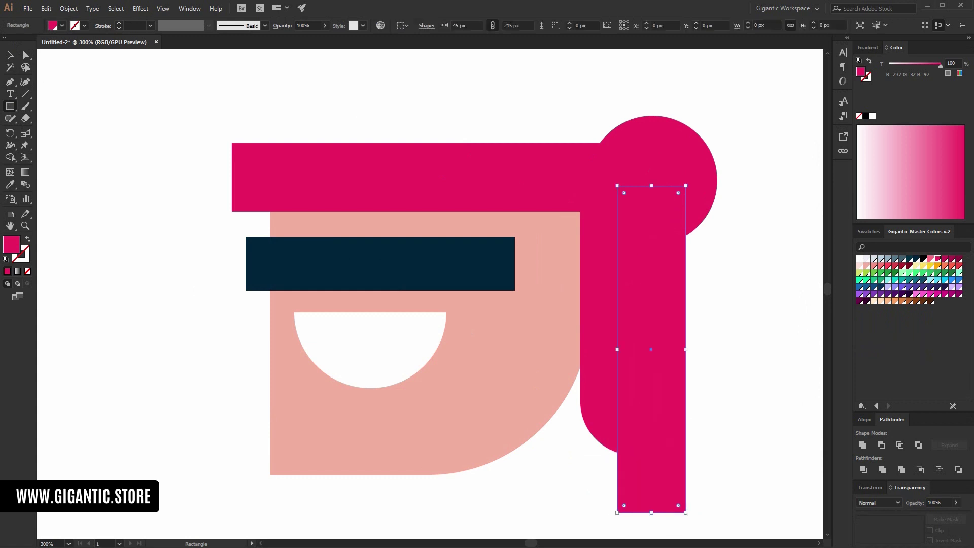
{"action": "left_click", "coordinate": [946, 259]}
{"action": "scroll", "coordinate": [507, 284], "scroll_direction": "down", "scroll_amount": 3}
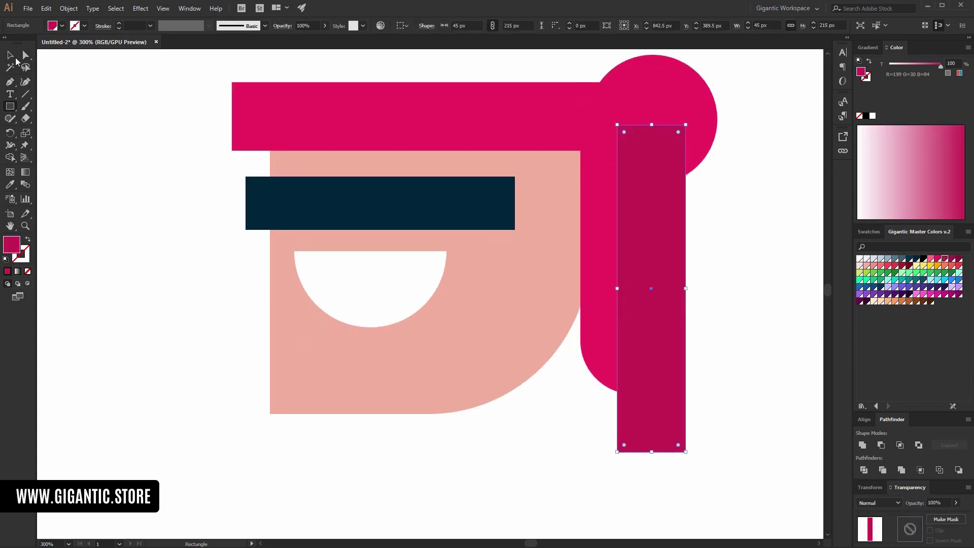
{"action": "left_click", "coordinate": [26, 55]}
{"action": "left_click_drag", "start_coordinate": [687, 466], "coordinate": [649, 358]}
{"action": "left_click", "coordinate": [10, 55]}
{"action": "left_click", "coordinate": [99, 102]}
Step: Send both hanging straps behind the face and ear, keeping the darker strap at the back
{"action": "left_click_drag", "start_coordinate": [720, 352], "coordinate": [661, 336]}
{"action": "key", "text": "ctrl+shift+bracketleft"}
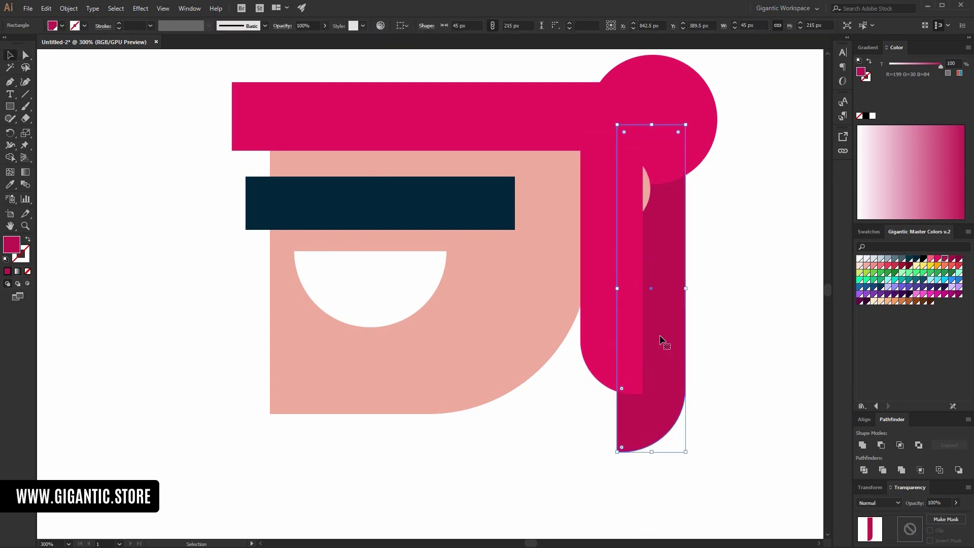
{"action": "left_click", "coordinate": [604, 393], "text": "shift"}
{"action": "key", "text": "ctrl+shift+bracketleft"}
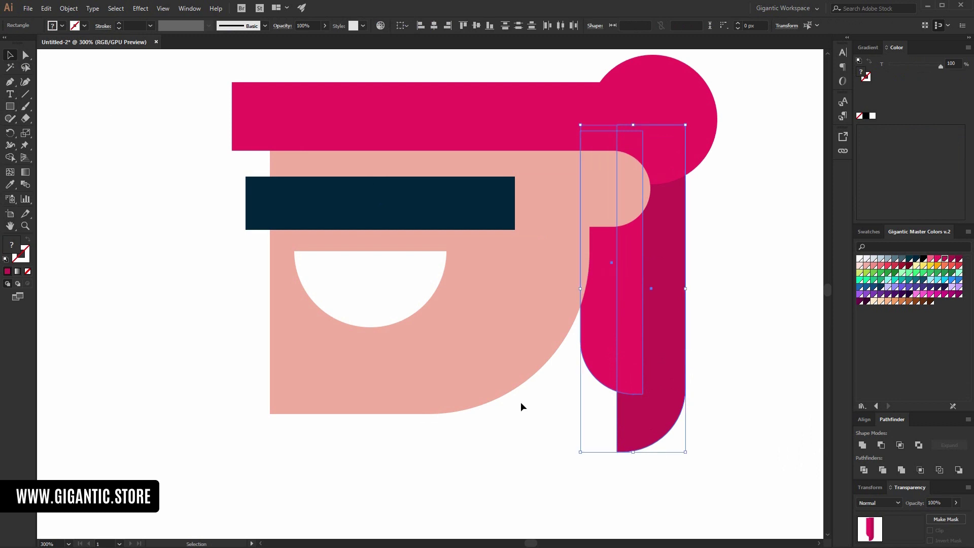
{"action": "scroll", "coordinate": [304, 295], "scroll_direction": "up", "scroll_amount": 2}
{"action": "left_click", "coordinate": [298, 286], "text": "shift"}
{"action": "left_click", "coordinate": [180, 278]}
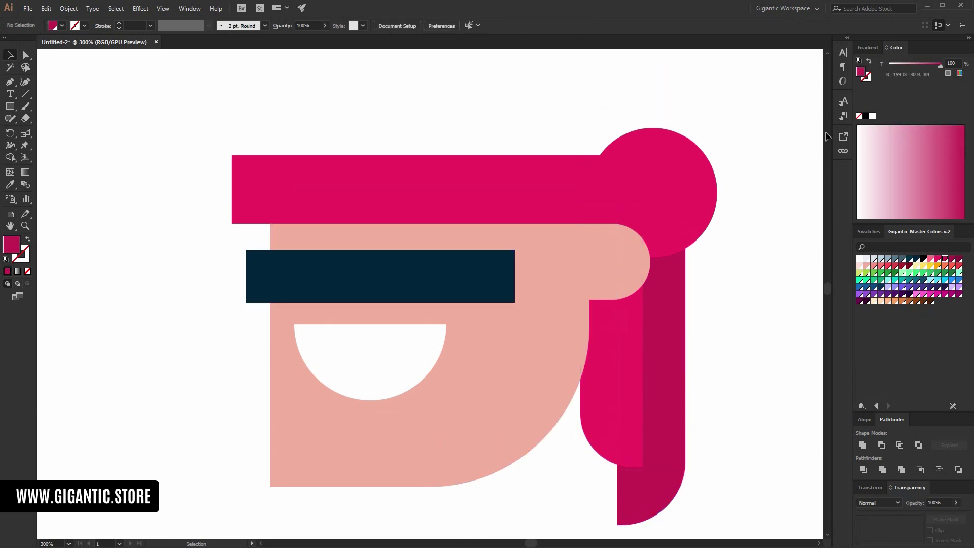
Step: Draw a wide dark navy hair block on top of the headband and round its lower-left and upper-right corners
{"action": "scroll", "coordinate": [464, 273], "scroll_direction": "up", "scroll_amount": 2}
{"action": "key", "text": "m"}
{"action": "key", "text": "ctrl+minus"}
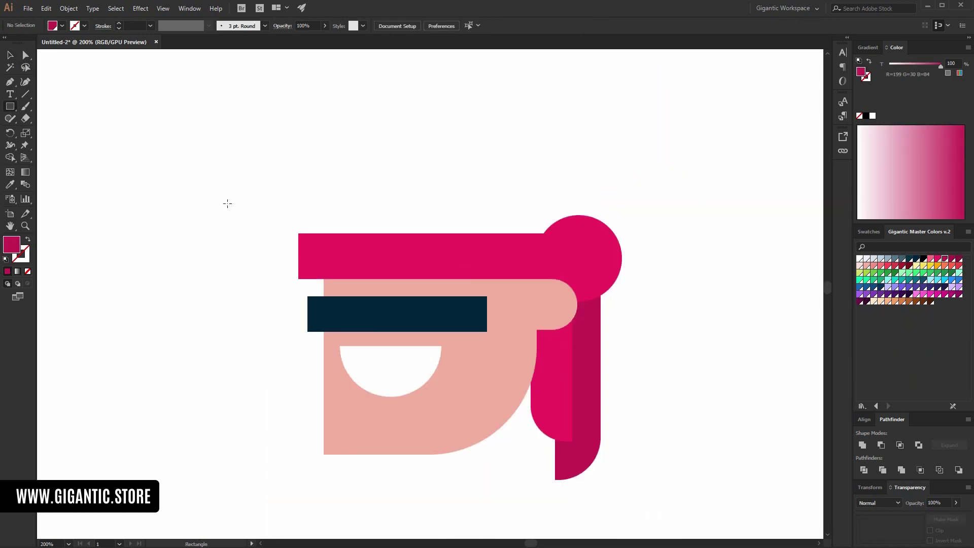
{"action": "left_click_drag", "start_coordinate": [229, 233], "coordinate": [646, 121]}
{"action": "left_click", "coordinate": [916, 259]}
{"action": "key", "text": "a"}
{"action": "left_click_drag", "start_coordinate": [194, 181], "coordinate": [295, 166]}
{"action": "left_click_drag", "start_coordinate": [688, 105], "coordinate": [573, 194]}
{"action": "left_click", "coordinate": [9, 56]}
{"action": "left_click", "coordinate": [178, 163]}
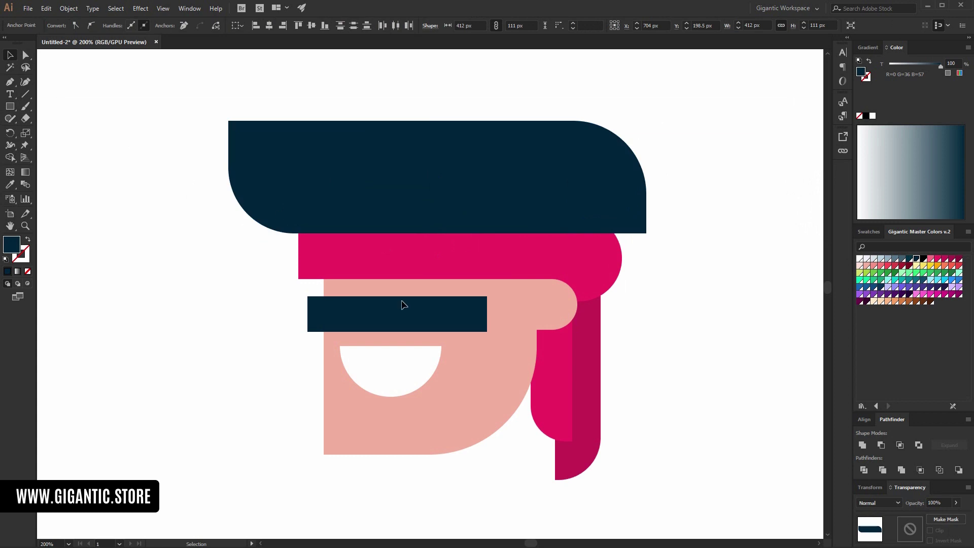
Step: Bring the crimson headband circle in front of all other shapes
{"action": "left_click", "coordinate": [609, 272]}
{"action": "key", "text": "ctrl+shift+]"}
{"action": "left_click", "coordinate": [640, 275]}
Step: Draw a navy rectangle of about 124 by 66 px behind the ear, round its lower-right corner and send it to the back
{"action": "left_click_drag", "start_coordinate": [646, 278], "coordinate": [521, 346]}
{"action": "key", "text": "a"}
{"action": "left_click_drag", "start_coordinate": [639, 338], "coordinate": [614, 315]}
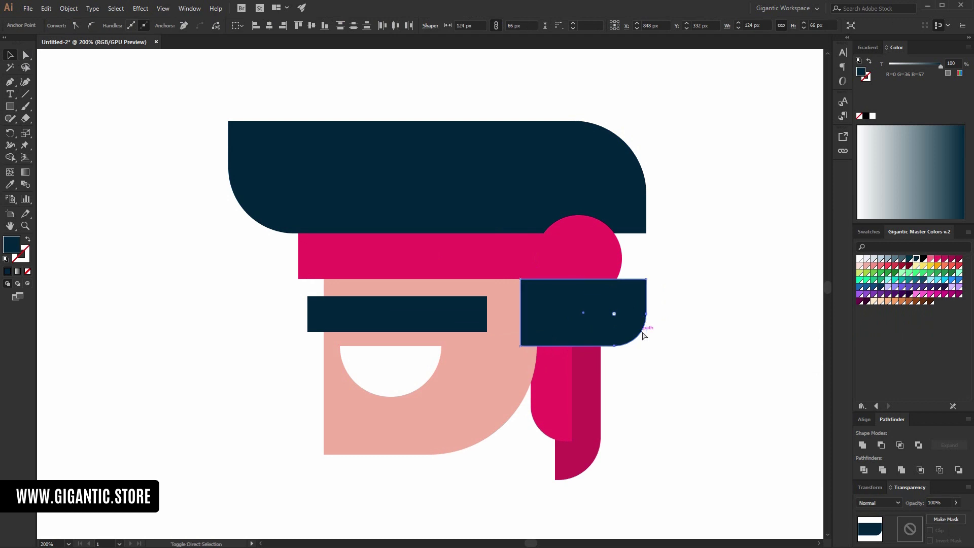
{"action": "key", "text": "ctrl+shift+["}
{"action": "left_click", "coordinate": [723, 300]}
Step: Draw a navy tuft on the front of the hair block, round its upper-right corner generously and scale it down slightly
{"action": "scroll", "coordinate": [722, 300], "scroll_direction": "up", "scroll_amount": 2}
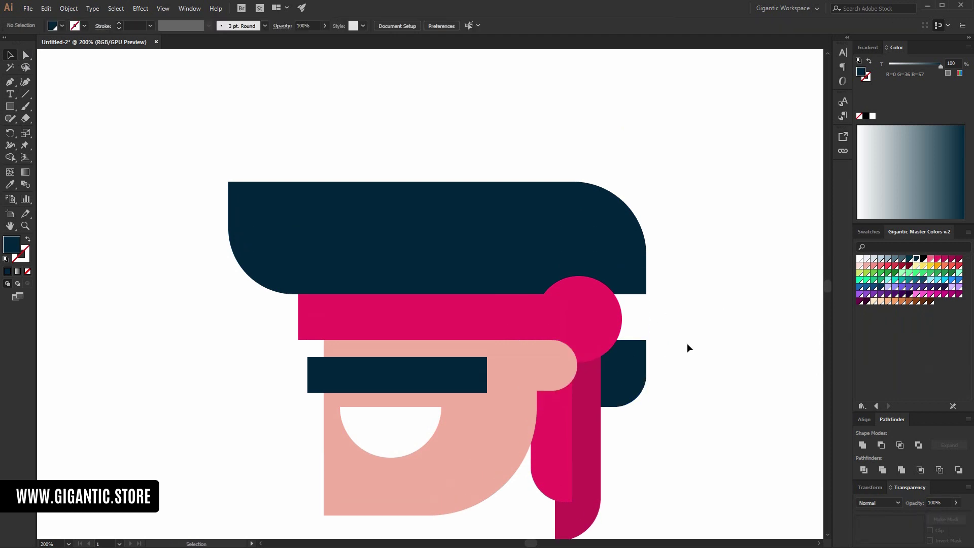
{"action": "key", "text": "ctrl+minus"}
{"action": "scroll", "coordinate": [680, 324], "scroll_direction": "down", "scroll_amount": 1}
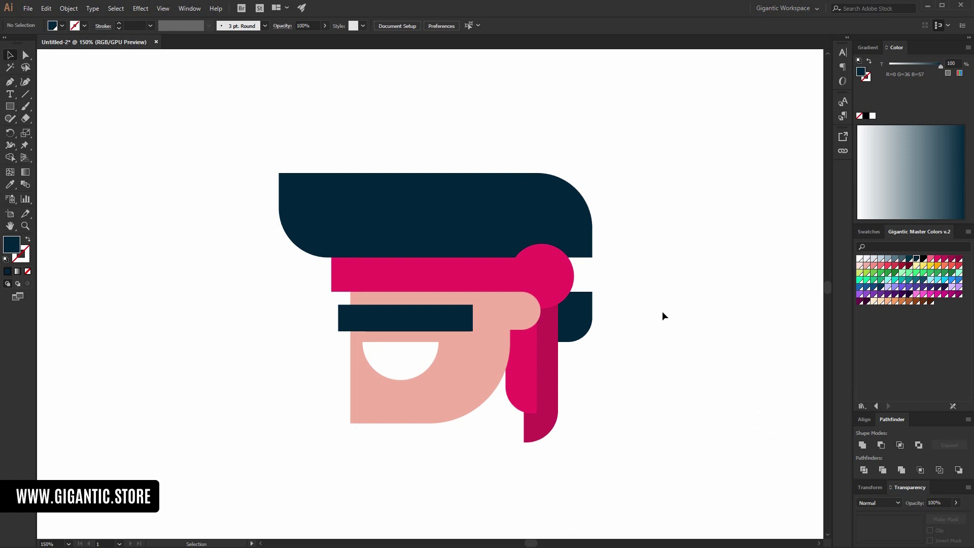
{"action": "scroll", "coordinate": [299, 219], "scroll_direction": "up", "scroll_amount": 2}
{"action": "key", "text": "m"}
{"action": "mouse_move", "coordinate": [279, 234]}
{"action": "left_mouse_down"}
{"action": "mouse_move", "coordinate": [364, 127]}
{"action": "mouse_move", "coordinate": [383, 133]}
{"action": "mouse_move", "coordinate": [378, 124]}
{"action": "mouse_move", "coordinate": [332, 210]}
{"action": "left_mouse_up"}
{"action": "left_click", "coordinate": [24, 58]}
{"action": "left_click", "coordinate": [6, 56]}
{"action": "left_click", "coordinate": [145, 92]}
{"action": "left_click", "coordinate": [353, 190]}
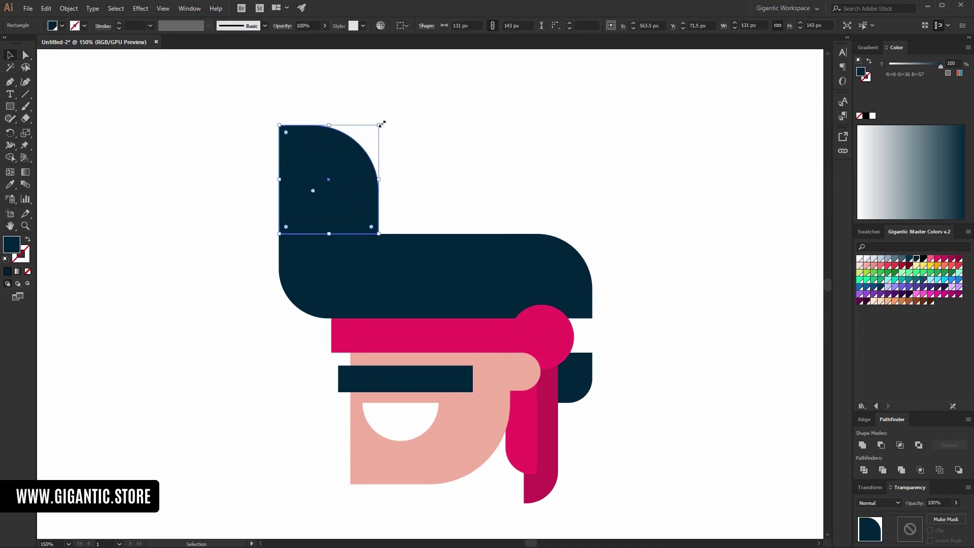
{"action": "left_click_drag", "start_coordinate": [380, 132], "coordinate": [371, 134]}
Step: Duplicate the tuft beside the first one and scale the copy down to about 87 by 95 px
{"action": "left_click_drag", "start_coordinate": [338, 174], "coordinate": [398, 214]}
{"action": "key", "text": "a"}
{"action": "key", "text": "v"}
{"action": "left_click_drag", "start_coordinate": [443, 152], "coordinate": [434, 179]}
Step: Duplicate the second tuft, scale the copy smaller and place it directly behind the second one
{"action": "left_click_drag", "start_coordinate": [382, 217], "coordinate": [519, 222]}
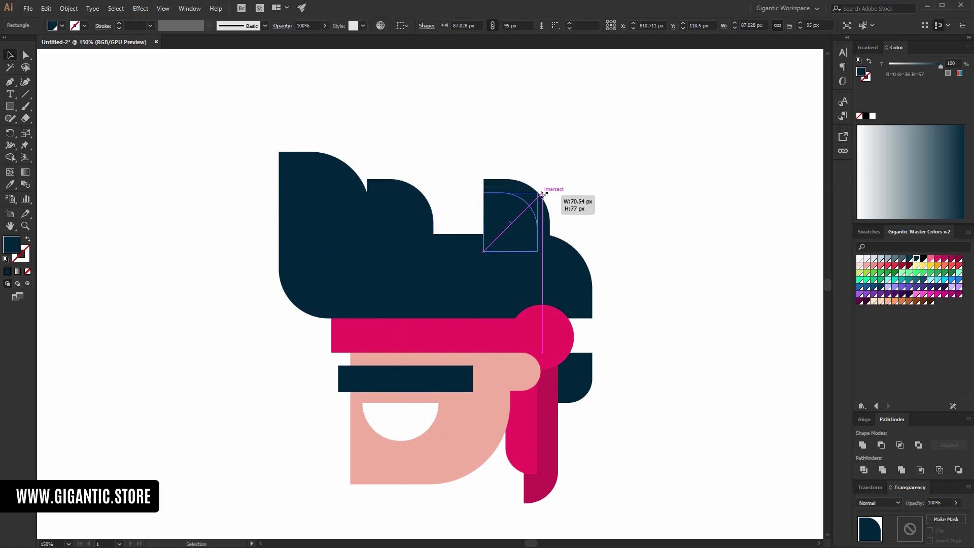
{"action": "left_click_drag", "start_coordinate": [544, 193], "coordinate": [529, 202]}
{"action": "left_click_drag", "start_coordinate": [510, 228], "coordinate": [460, 228]}
{"action": "left_click", "coordinate": [665, 176]}
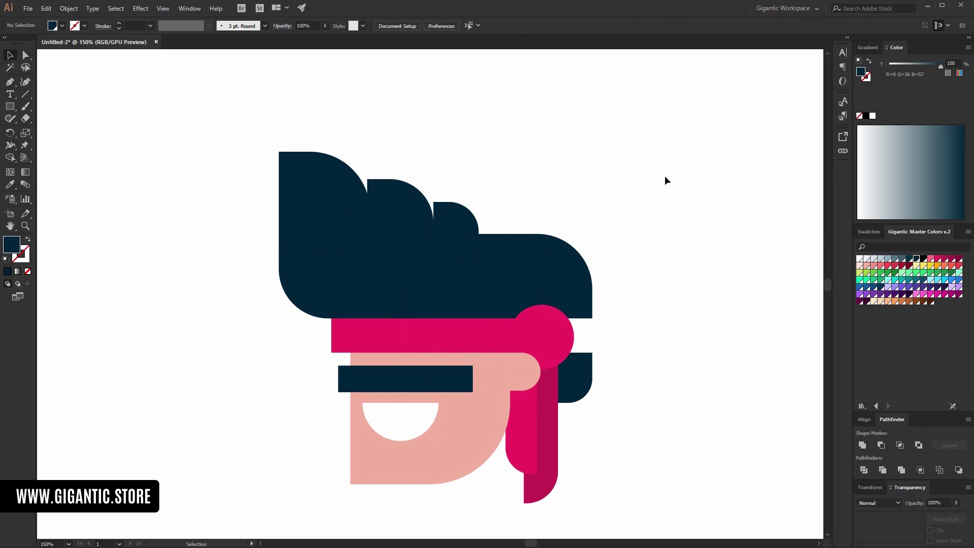
Step: Delete the third and smallest tuft from the hair
{"action": "scroll", "coordinate": [665, 176], "scroll_direction": "down", "scroll_amount": 1}
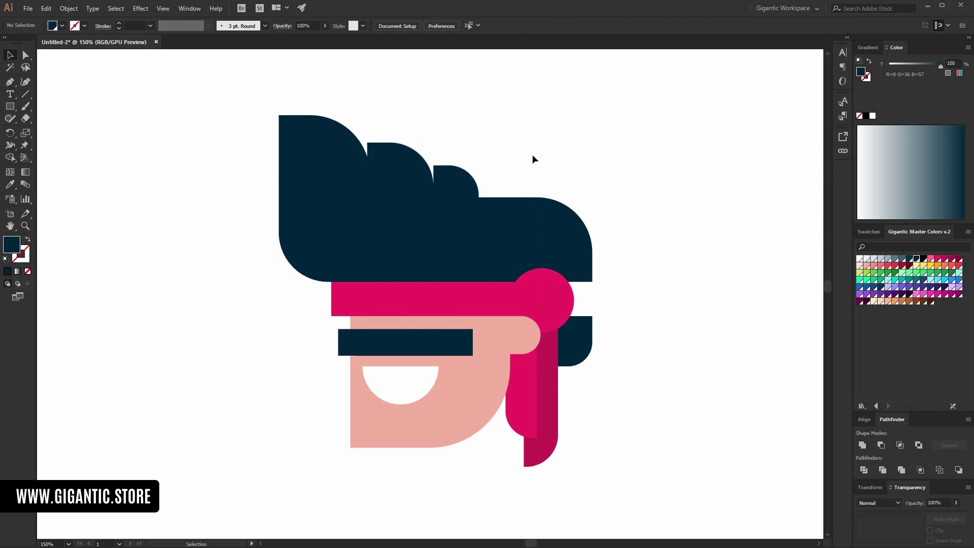
{"action": "key", "text": "ctrl+minus"}
{"action": "left_click", "coordinate": [444, 246]}
{"action": "key", "text": "Delete"}
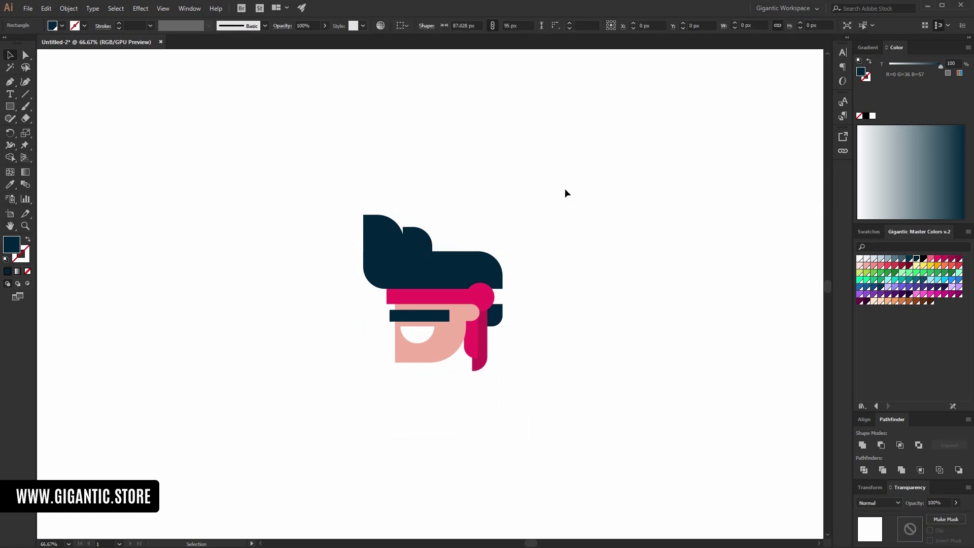
Step: Duplicate the second tuft as a smaller third tuft directly behind it and group all the head shapes
{"action": "left_click_drag", "start_coordinate": [415, 244], "coordinate": [492, 235]}
{"action": "left_click", "coordinate": [504, 235]}
{"action": "left_click_drag", "start_coordinate": [491, 244], "coordinate": [452, 252]}
{"action": "left_click", "coordinate": [565, 200]}
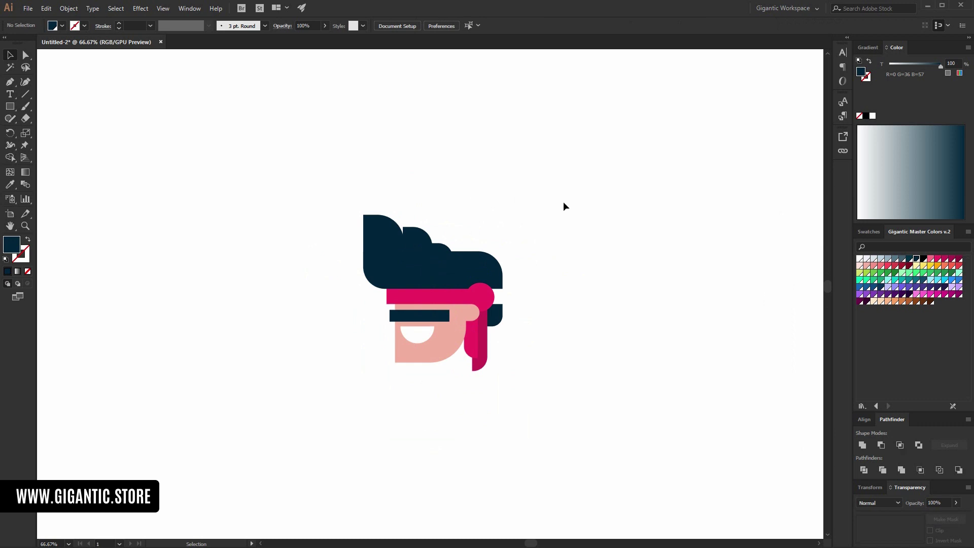
{"action": "left_click_drag", "start_coordinate": [565, 185], "coordinate": [331, 417]}
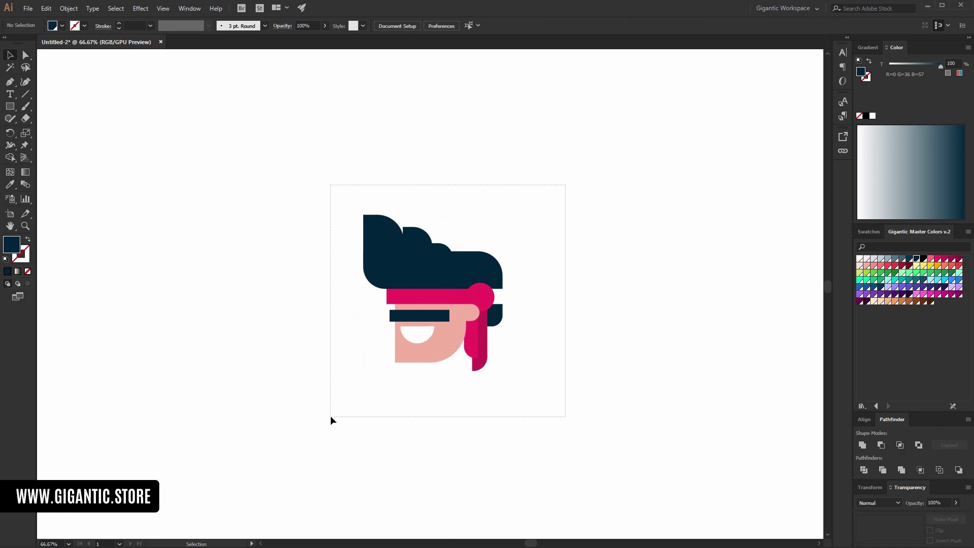
{"action": "left_click", "coordinate": [537, 415]}
Step: Draw a dark purple rectangle about 579 by 204 px below the head and round its corners fully into a pill
{"action": "key", "text": "ctrl+minus"}
{"action": "scroll", "coordinate": [732, 388], "scroll_direction": "down", "scroll_amount": 3}
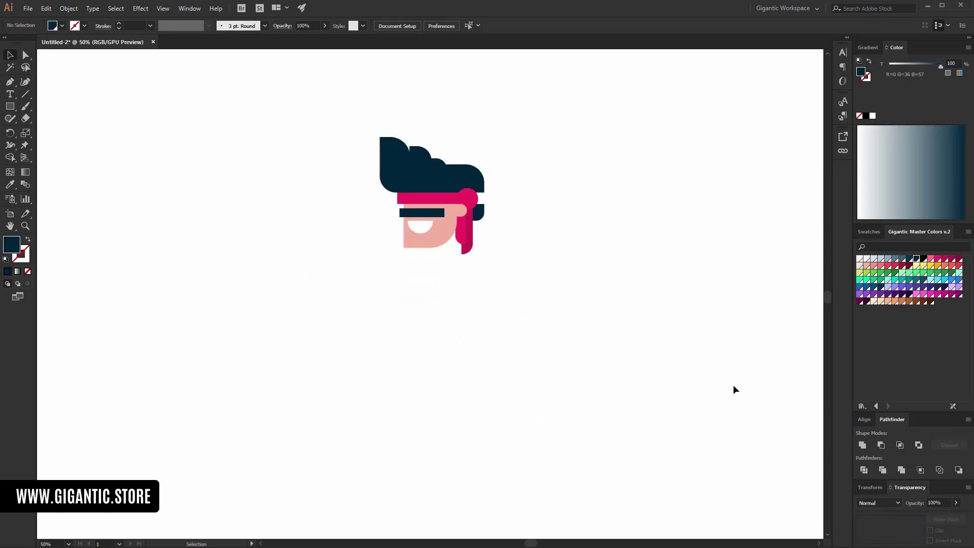
{"action": "left_click_drag", "start_coordinate": [379, 316], "coordinate": [528, 367]}
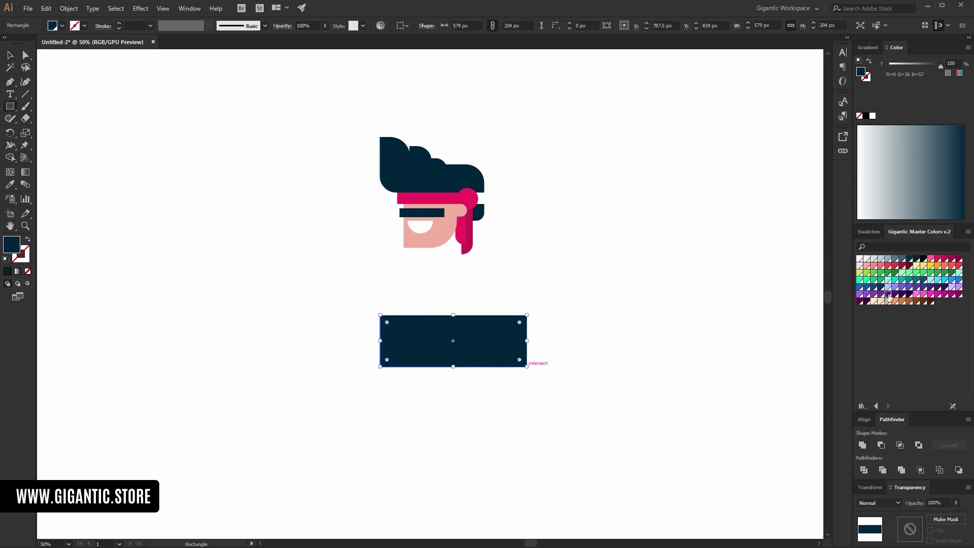
{"action": "left_click", "coordinate": [888, 295]}
{"action": "left_click", "coordinate": [25, 56]}
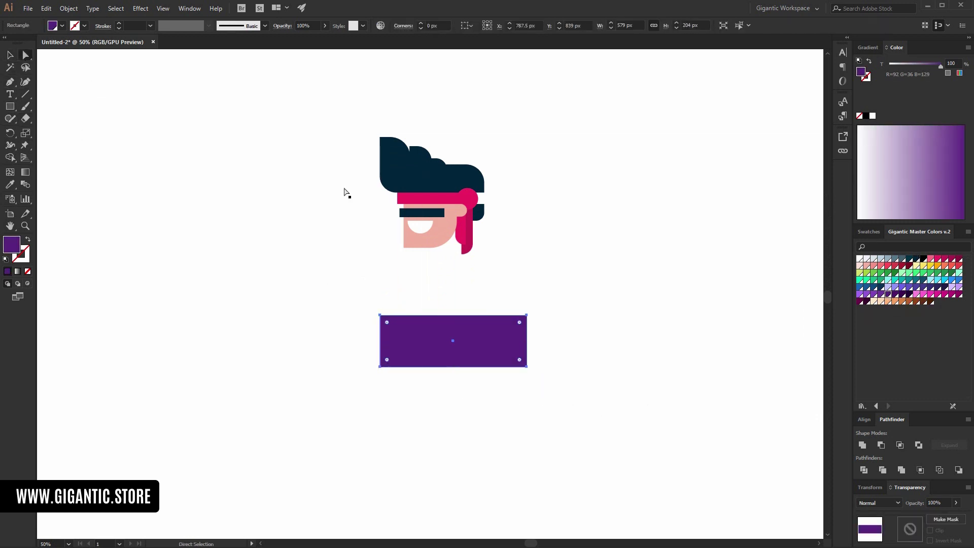
{"action": "left_click_drag", "start_coordinate": [388, 323], "coordinate": [513, 328]}
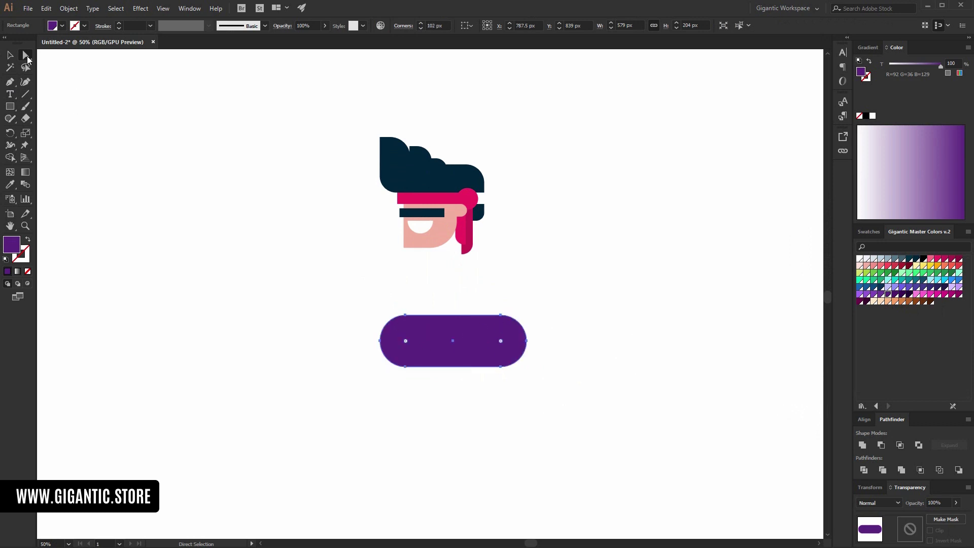
{"action": "left_click", "coordinate": [11, 55]}
{"action": "left_click", "coordinate": [181, 120]}
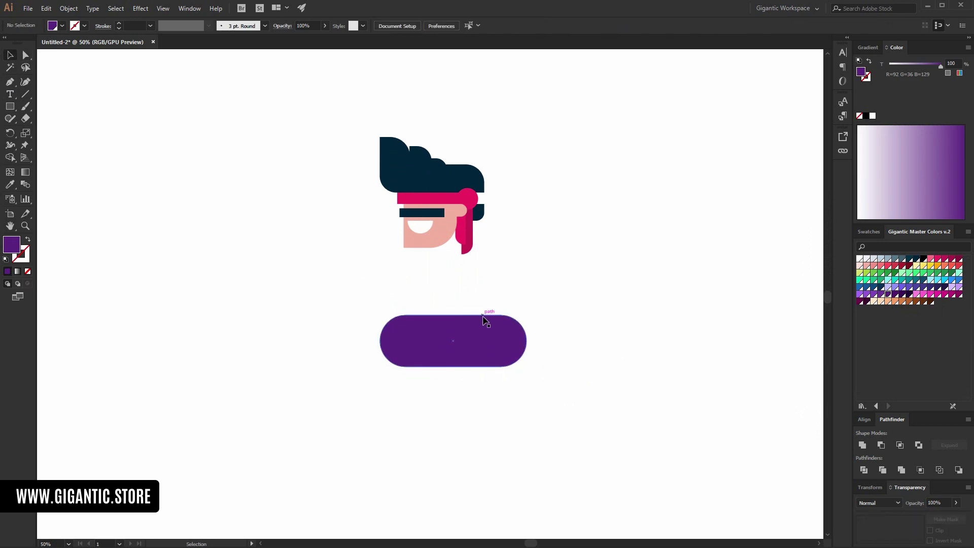
Step: Copy the smile's half circle onto the purple torso, enlarge it to about 194 by 97 px and align it with the torso's upper edge
{"action": "double_click", "coordinate": [422, 231]}
{"action": "double_click", "coordinate": [525, 295]}
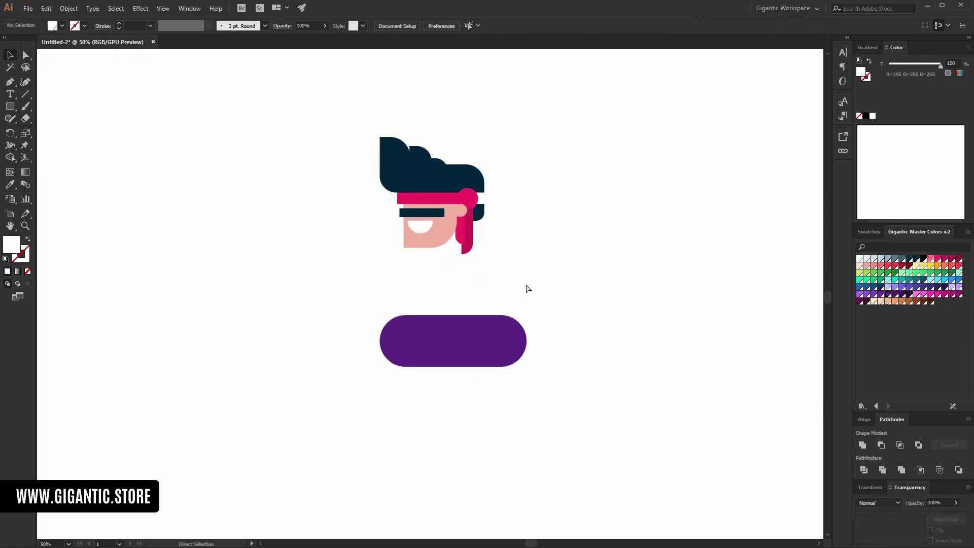
{"action": "left_click_drag", "start_coordinate": [428, 291], "coordinate": [457, 330]}
{"action": "key", "text": "ctrl+="}
{"action": "key", "text": "ctrl+="}
{"action": "key", "text": "ctrl+="}
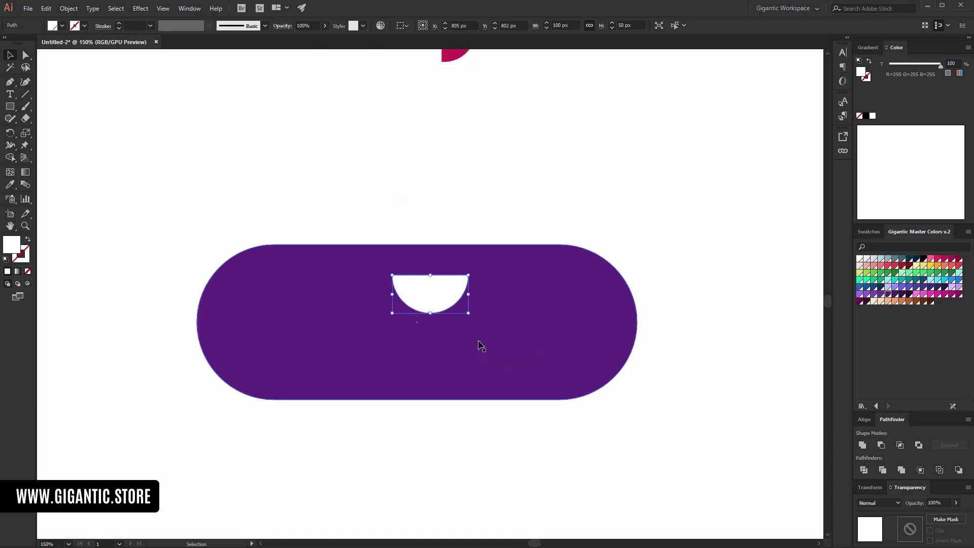
{"action": "left_click_drag", "start_coordinate": [473, 308], "coordinate": [541, 350]}
{"action": "left_click_drag", "start_coordinate": [467, 311], "coordinate": [443, 276]}
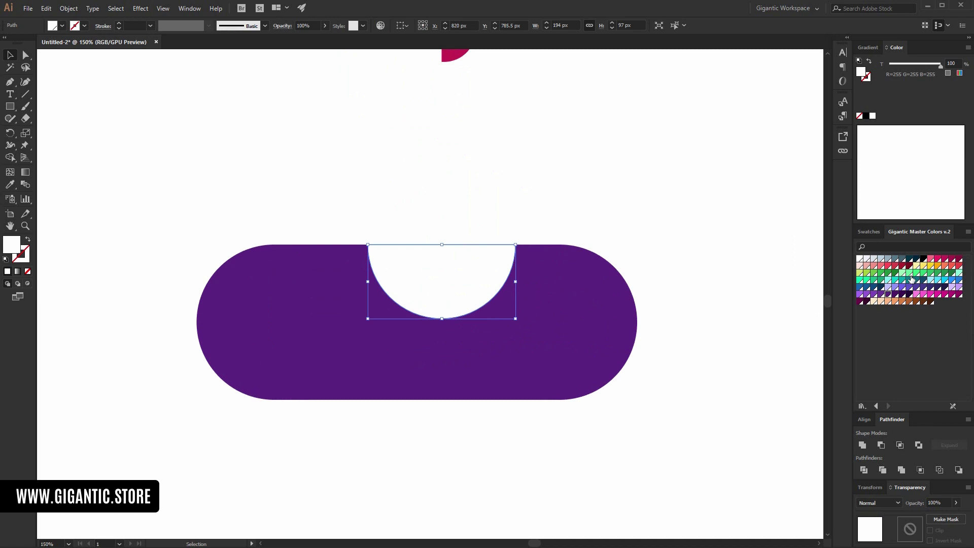
Step: Fill the half circle on the torso with salmon pink, enlarge it slightly and shift it toward the back
{"action": "left_click", "coordinate": [873, 266]}
{"action": "left_click_drag", "start_coordinate": [368, 320], "coordinate": [337, 333]}
{"action": "left_click_drag", "start_coordinate": [460, 279], "coordinate": [486, 283]}
Step: Group the salmon neck half circle with the purple chest shape
{"action": "left_click_drag", "start_coordinate": [585, 187], "coordinate": [361, 338]}
{"action": "left_click", "coordinate": [865, 419]}
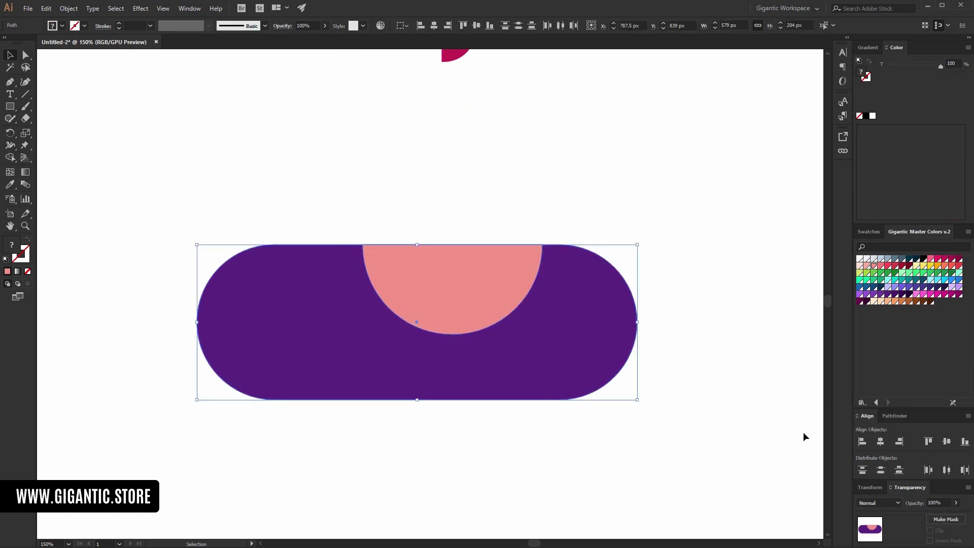
{"action": "left_click", "coordinate": [760, 429]}
{"action": "left_click_drag", "start_coordinate": [652, 192], "coordinate": [300, 435]}
{"action": "key", "text": "ctrl+g"}
{"action": "left_click", "coordinate": [458, 481]}
Step: Draw a purple rectangle about 347 by 125 px overlapping the chest's lower edge and round its two lower corners
{"action": "key", "text": "ctrl+minus"}
{"action": "key", "text": "m"}
{"action": "left_click_drag", "start_coordinate": [333, 331], "coordinate": [510, 392]}
{"action": "key", "text": "i"}
{"action": "left_click", "coordinate": [513, 289]}
{"action": "left_click", "coordinate": [24, 55]}
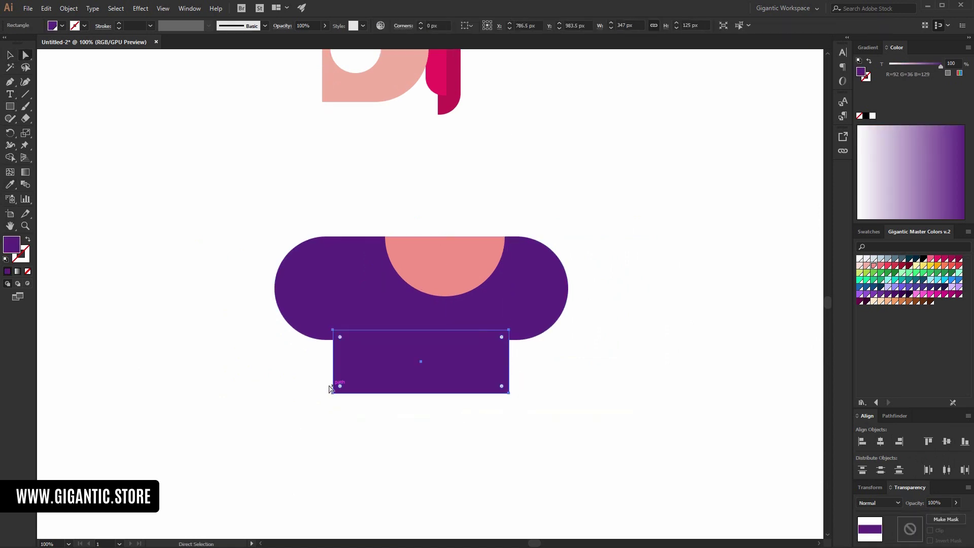
{"action": "left_click_drag", "start_coordinate": [320, 385], "coordinate": [474, 360]}
Step: Enlarge the rounded midsection shape and reposition it roughly centred beneath the chest
{"action": "left_click", "coordinate": [10, 55]}
{"action": "left_click", "coordinate": [412, 414]}
{"action": "left_click_drag", "start_coordinate": [409, 369], "coordinate": [398, 365]}
{"action": "left_click_drag", "start_coordinate": [500, 389], "coordinate": [525, 401]}
{"action": "left_click_drag", "start_coordinate": [478, 368], "coordinate": [474, 357]}
{"action": "left_click", "coordinate": [641, 392]}
{"action": "left_click", "coordinate": [472, 375]}
{"action": "left_click", "coordinate": [524, 416]}
Step: Draw a narrower purple rectangle for the waist and place it overlapping the lower part of the midsection
{"action": "key", "text": "m"}
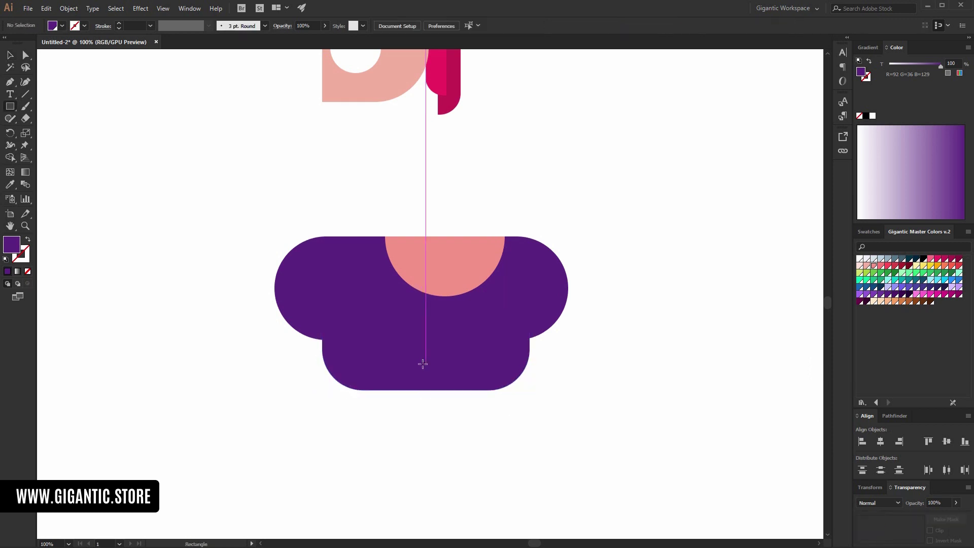
{"action": "left_click_drag", "start_coordinate": [371, 364], "coordinate": [505, 429]}
{"action": "left_click", "coordinate": [9, 54]}
{"action": "left_click_drag", "start_coordinate": [455, 404], "coordinate": [505, 391]}
{"action": "left_click", "coordinate": [541, 460]}
{"action": "left_click", "coordinate": [527, 462]}
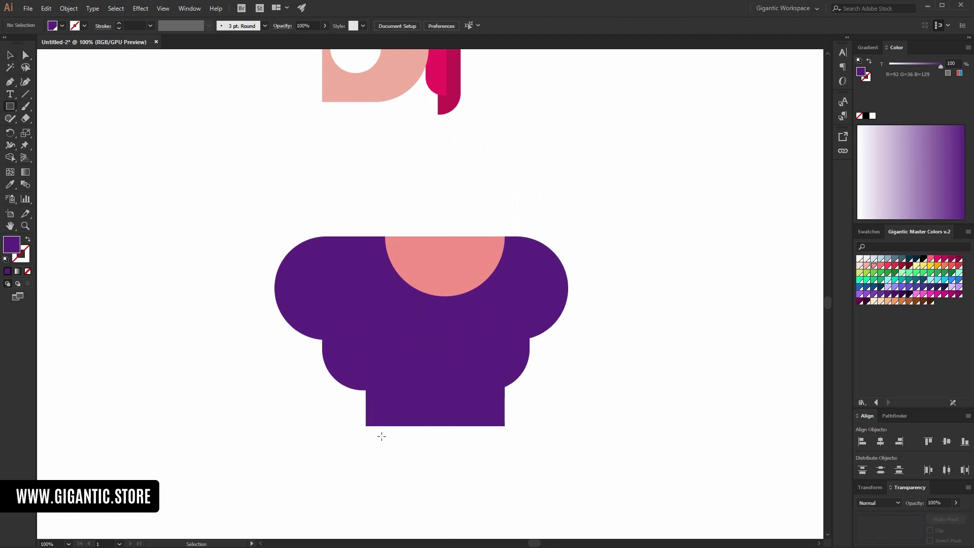
Step: Draw a belt rectangle about 321 by 69 px across the waist's lower end in the headband's crimson
{"action": "left_click_drag", "start_coordinate": [354, 399], "coordinate": [516, 434]}
{"action": "key", "text": "i"}
{"action": "left_click", "coordinate": [448, 71]}
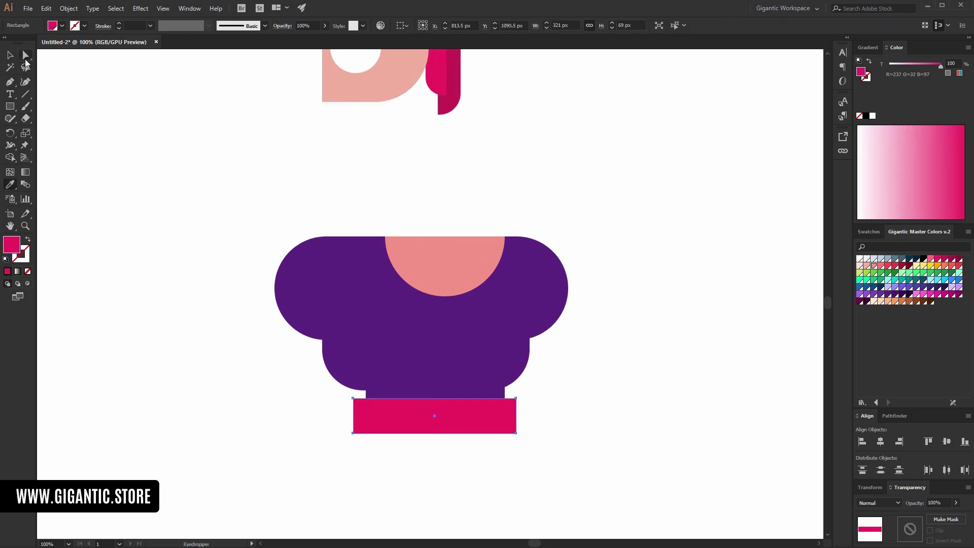
Step: Group all the torso shapes and scale the group up slightly
{"action": "left_click", "coordinate": [10, 54]}
{"action": "left_click_drag", "start_coordinate": [158, 178], "coordinate": [611, 454]}
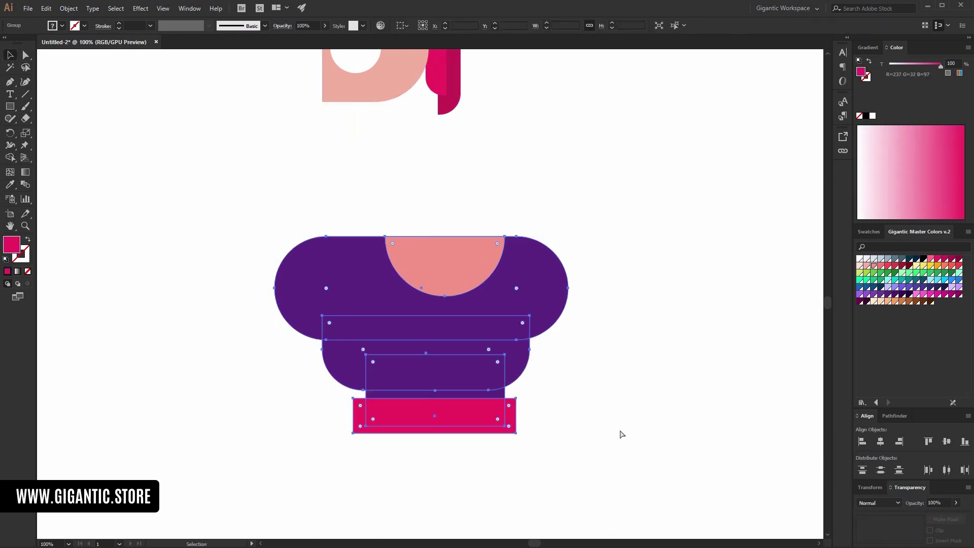
{"action": "left_click", "coordinate": [622, 435]}
{"action": "key", "text": "ctrl+minus"}
{"action": "key", "text": "ctrl+minus"}
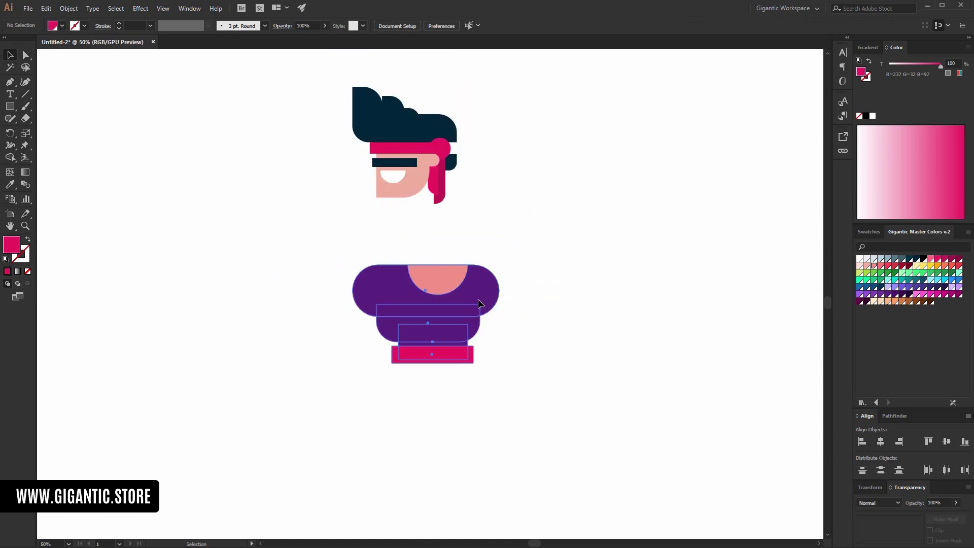
{"action": "left_click", "coordinate": [480, 303]}
{"action": "left_click_drag", "start_coordinate": [499, 264], "coordinate": [534, 242]}
Step: Move the head group down onto the torso's neck and scale it up to suit the body
{"action": "left_click", "coordinate": [429, 172]}
{"action": "left_click_drag", "start_coordinate": [428, 169], "coordinate": [437, 240]}
{"action": "left_click_drag", "start_coordinate": [465, 159], "coordinate": [495, 126]}
{"action": "left_click_drag", "start_coordinate": [448, 197], "coordinate": [434, 203]}
{"action": "left_click", "coordinate": [543, 173]}
{"action": "left_click", "coordinate": [470, 183]}
{"action": "left_click_drag", "start_coordinate": [480, 132], "coordinate": [482, 144]}
{"action": "left_click", "coordinate": [549, 160]}
{"action": "mouse_move", "coordinate": [424, 230]}
{"action": "left_mouse_down"}
{"action": "mouse_move", "coordinate": [437, 233]}
{"action": "mouse_move", "coordinate": [424, 221]}
{"action": "left_mouse_up"}
{"action": "left_click", "coordinate": [574, 178]}
Step: Inside the torso group, shift the salmon neck half circle forward so it sits under the head
{"action": "left_click", "coordinate": [513, 231]}
{"action": "left_click", "coordinate": [469, 253]}
{"action": "double_click", "coordinate": [468, 253]}
{"action": "double_click", "coordinate": [477, 251]}
{"action": "left_click_drag", "start_coordinate": [477, 251], "coordinate": [452, 248]}
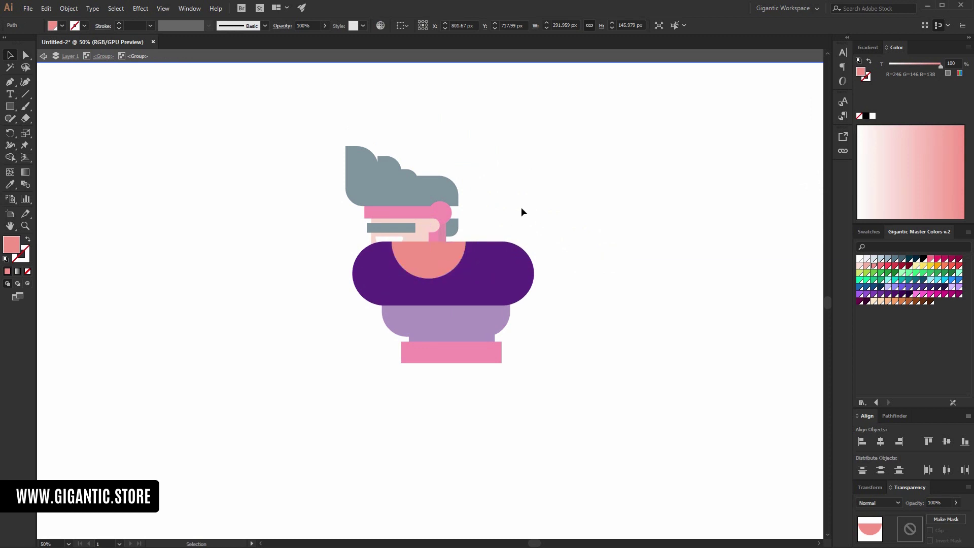
{"action": "double_click", "coordinate": [521, 207]}
Step: Scale the head group up slightly on the torso
{"action": "left_click", "coordinate": [427, 210]}
{"action": "left_click_drag", "start_coordinate": [459, 146], "coordinate": [466, 137]}
{"action": "left_click", "coordinate": [578, 173]}
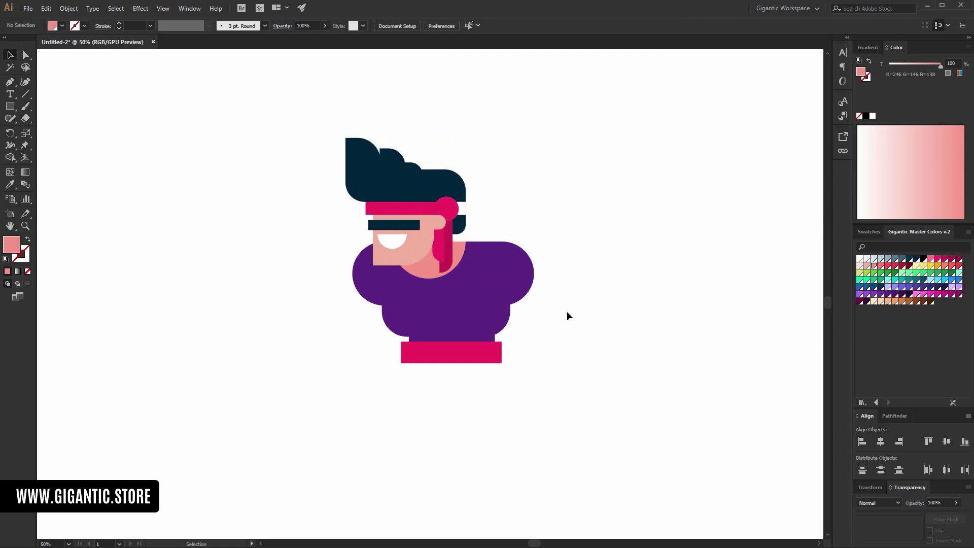
Step: Draw a salmon shoulder circle about 357 px wide beside the body and centre an overlapping 232 by 422 px arm rectangle below it
{"action": "key", "text": "l"}
{"action": "left_click_drag", "start_coordinate": [583, 169], "coordinate": [674, 260]}
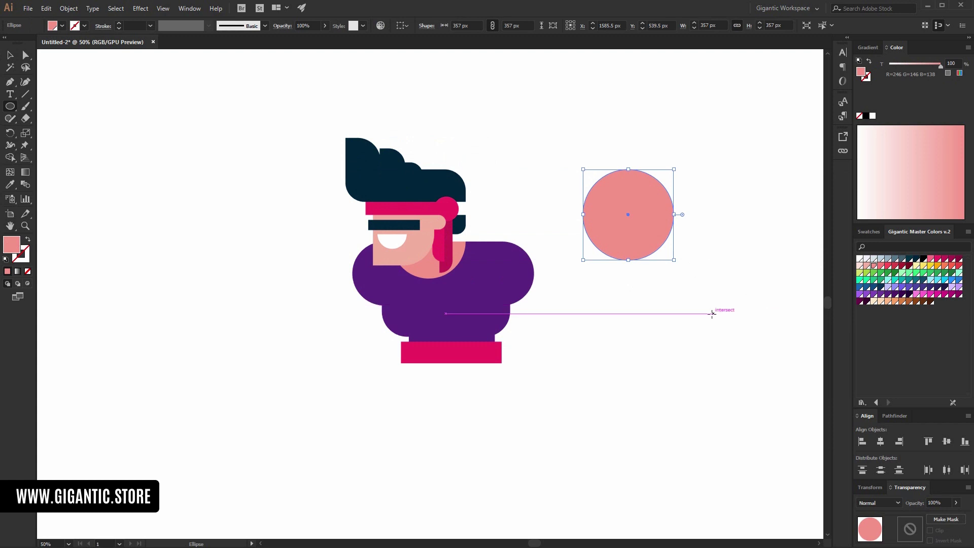
{"action": "key", "text": "m"}
{"action": "left_click_drag", "start_coordinate": [606, 223], "coordinate": [665, 329]}
{"action": "left_click", "coordinate": [25, 55]}
{"action": "key", "text": "v"}
{"action": "left_click_drag", "start_coordinate": [641, 267], "coordinate": [638, 264]}
{"action": "left_click", "coordinate": [599, 215], "text": "shift"}
{"action": "left_click", "coordinate": [436, 24]}
{"action": "left_click", "coordinate": [739, 436]}
Step: Duplicate the arm rectangle beside the arm and fill the copy with the lighter skin pink
{"action": "key", "text": "a"}
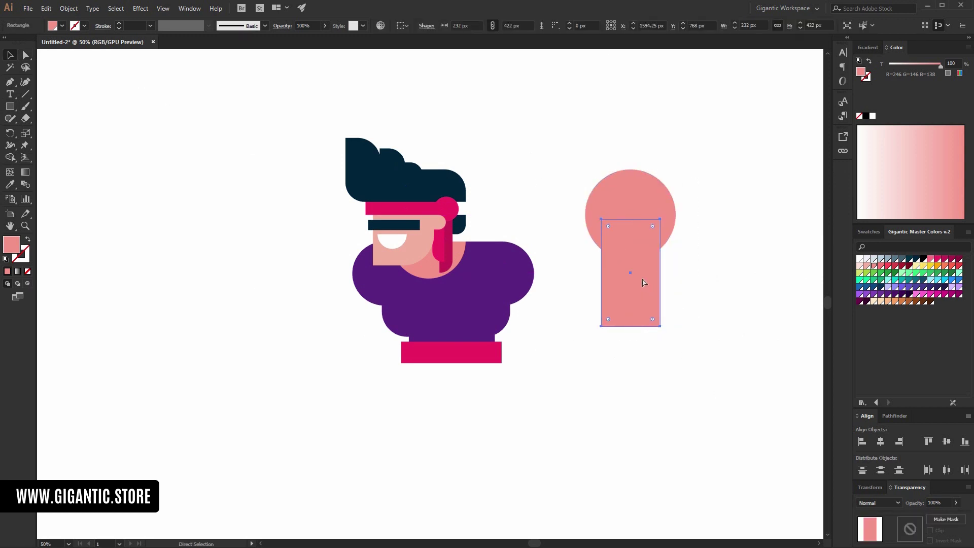
{"action": "left_click_drag", "start_coordinate": [635, 282], "coordinate": [752, 331]}
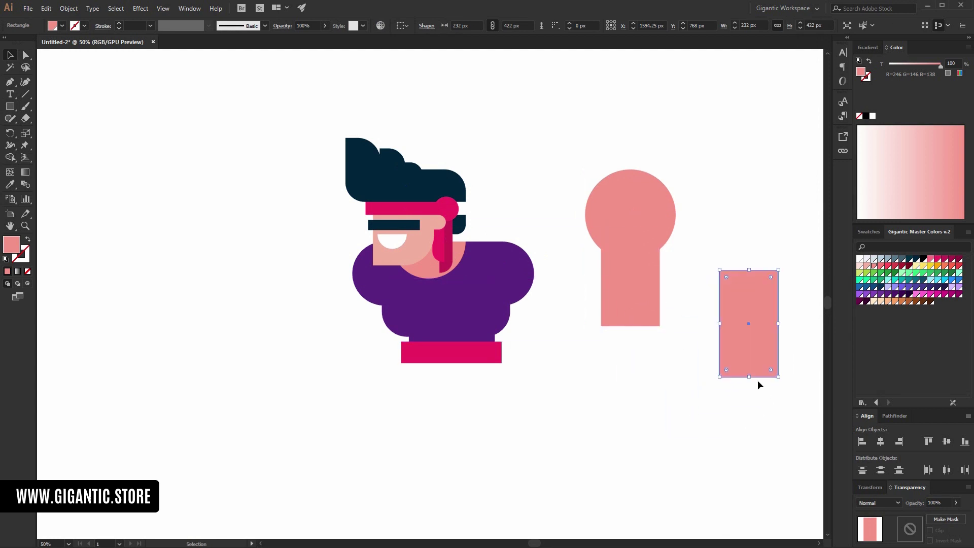
{"action": "left_click", "coordinate": [863, 274]}
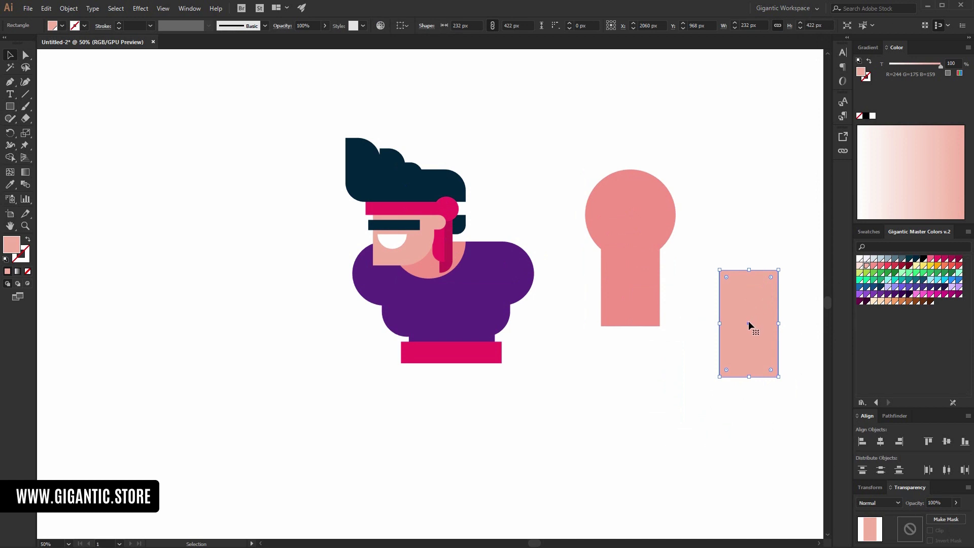
Step: Round the lower corners of the salmon upper-arm rectangle fully into a semicircular end
{"action": "left_click", "coordinate": [24, 56]}
{"action": "left_click_drag", "start_coordinate": [682, 309], "coordinate": [506, 339]}
{"action": "left_click_drag", "start_coordinate": [593, 323], "coordinate": [589, 321]}
{"action": "left_click_drag", "start_coordinate": [607, 320], "coordinate": [631, 297]}
Step: Rotate the light pink rectangle to horizontal and place it below the upper arm as a forearm
{"action": "key", "text": "v"}
{"action": "left_click_drag", "start_coordinate": [754, 355], "coordinate": [679, 455]}
{"action": "left_click_drag", "start_coordinate": [702, 366], "coordinate": [623, 386]}
Step: Add a white 232 px square wrap over the forearm from a copy of it, and lengthen the forearm at the hand end
{"action": "key", "text": "ctrl+1"}
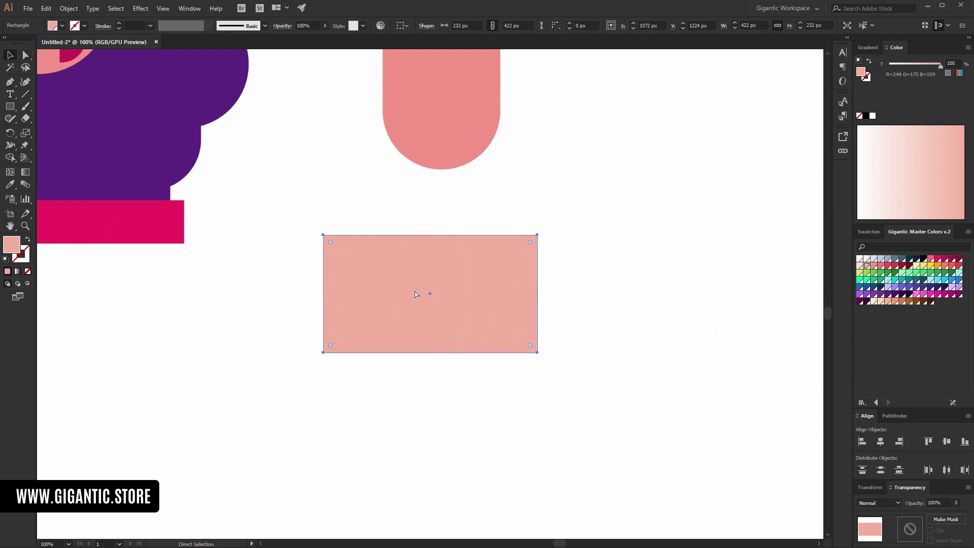
{"action": "left_click_drag", "start_coordinate": [539, 295], "coordinate": [450, 295]}
{"action": "left_click", "coordinate": [860, 259]}
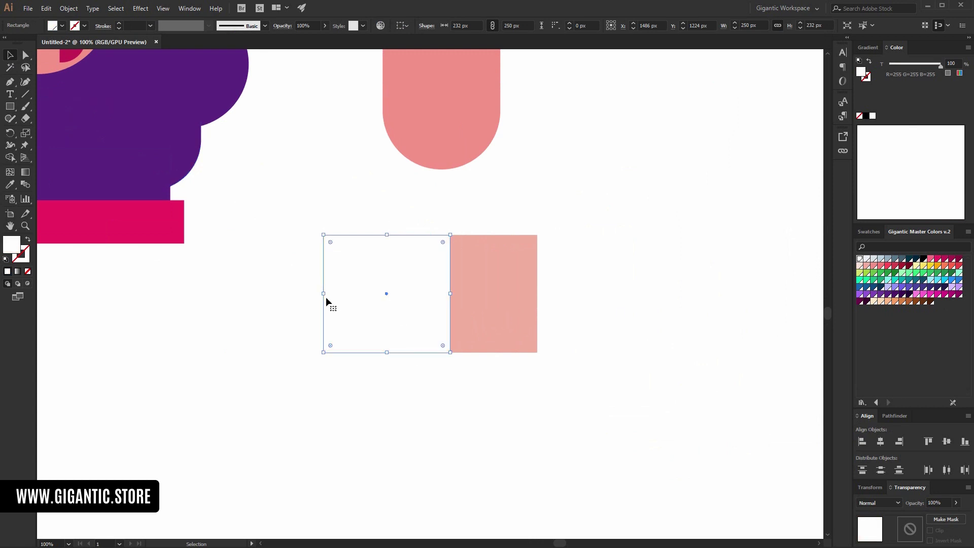
{"action": "mouse_move", "coordinate": [323, 296]}
{"action": "left_mouse_down"}
{"action": "mouse_move", "coordinate": [332, 294]}
{"action": "mouse_move", "coordinate": [310, 295]}
{"action": "left_mouse_up"}
{"action": "left_click", "coordinate": [464, 315]}
{"action": "left_click", "coordinate": [392, 298]}
Step: Create a 21 px wide stripe from a copy of the white wrap and fill it light blue-grey
{"action": "key", "text": "a"}
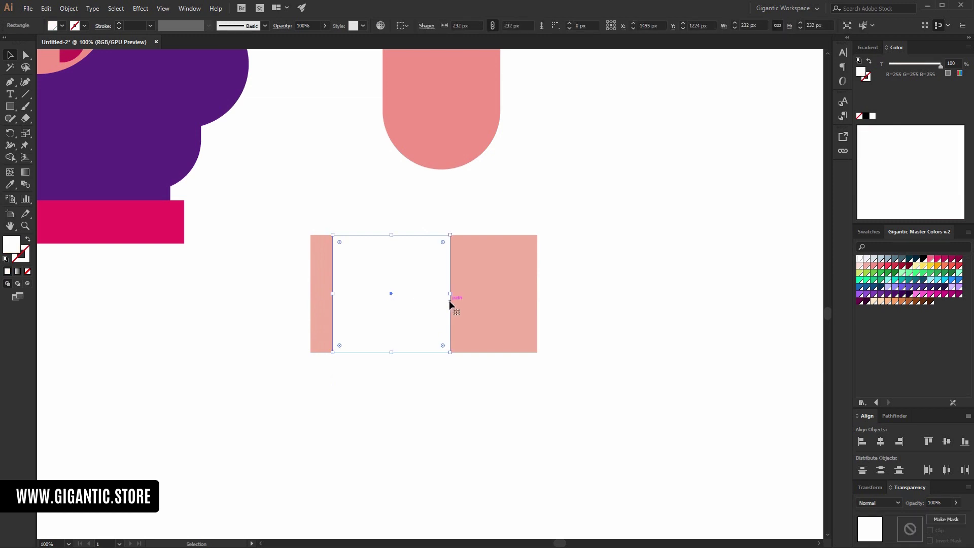
{"action": "left_click_drag", "start_coordinate": [450, 303], "coordinate": [343, 303]}
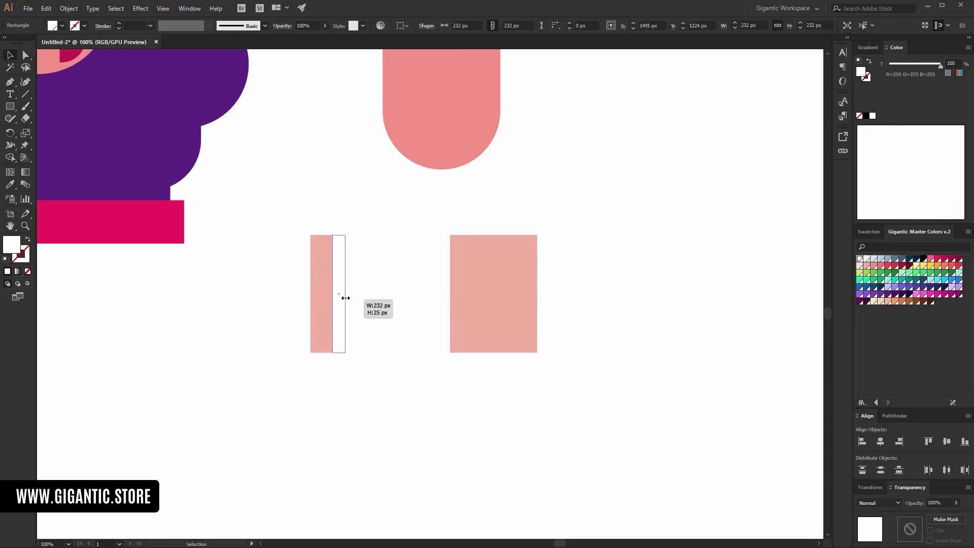
{"action": "left_click", "coordinate": [874, 259]}
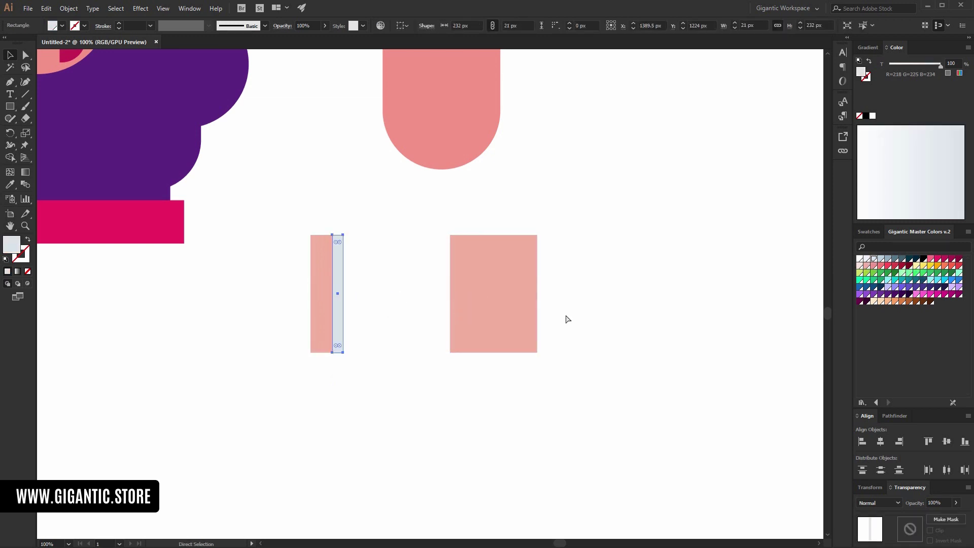
Step: Duplicate the grey stripe across the white wrap to make four stripes and distribute them evenly
{"action": "key", "text": "v"}
{"action": "left_click_drag", "start_coordinate": [337, 263], "coordinate": [443, 263]}
{"action": "left_click_drag", "start_coordinate": [339, 280], "coordinate": [370, 281]}
{"action": "key", "text": "ctrl+d"}
{"action": "key", "text": "v"}
{"action": "left_click", "coordinate": [445, 303], "text": "shift"}
{"action": "left_click", "coordinate": [368, 294], "text": "shift"}
{"action": "left_click", "coordinate": [338, 292], "text": "shift"}
{"action": "left_click", "coordinate": [561, 26]}
{"action": "left_click", "coordinate": [671, 184]}
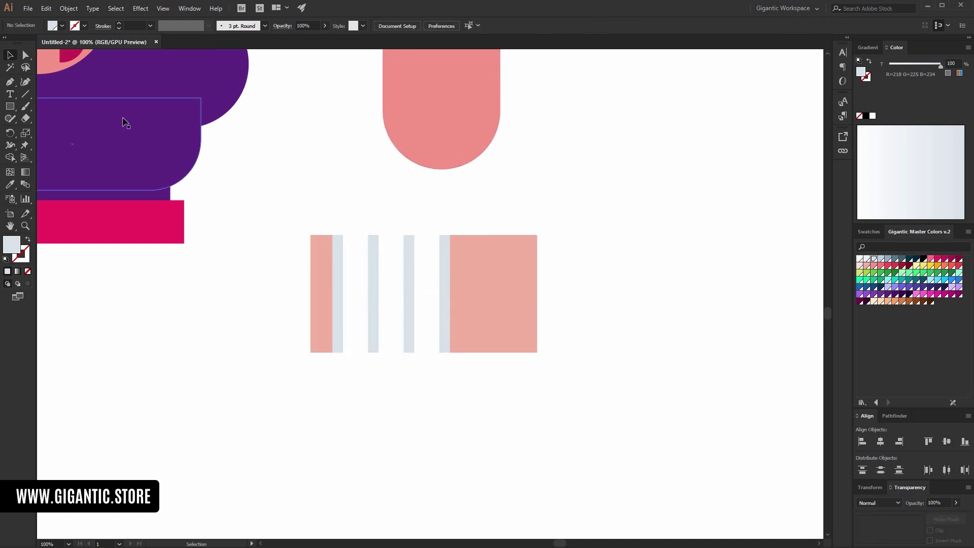
Step: Round the forearm's elbow end fully and its lower hand corner slightly, and extend the elbow end to a 463 px overall length
{"action": "left_click_drag", "start_coordinate": [567, 287], "coordinate": [384, 384]}
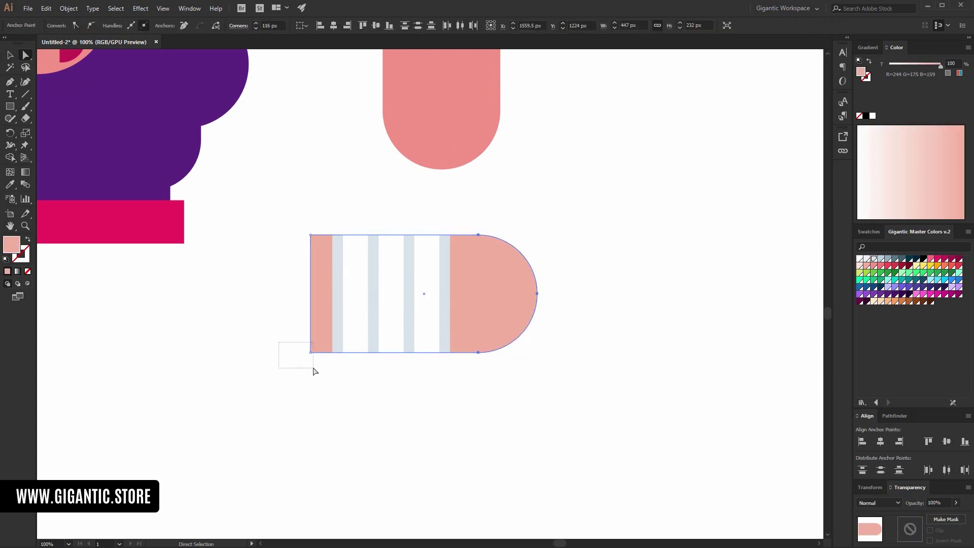
{"action": "left_click_drag", "start_coordinate": [315, 372], "coordinate": [325, 343]}
{"action": "left_click_drag", "start_coordinate": [624, 188], "coordinate": [462, 378]}
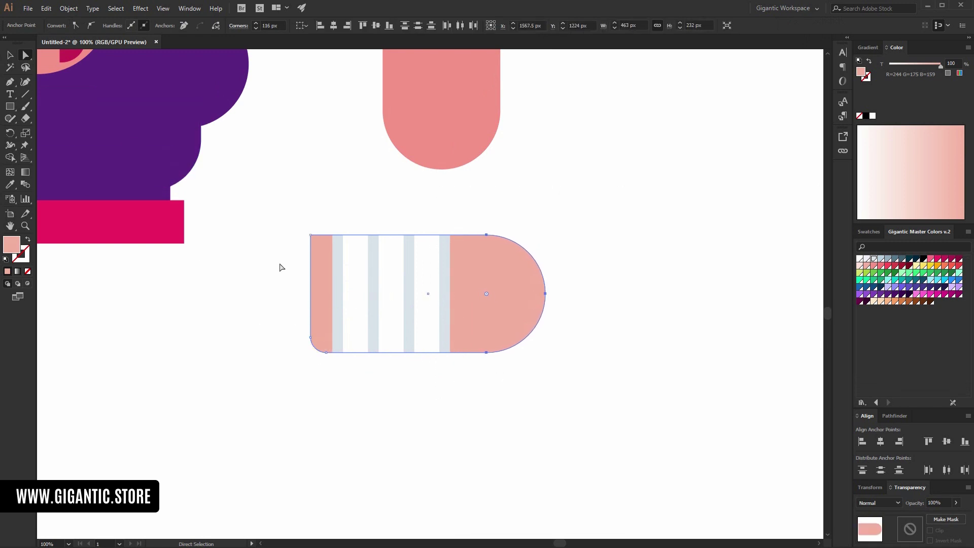
{"action": "left_click", "coordinate": [285, 226]}
Step: Draw a light pink rectangle about 74 by 116 px at the forearm's upper hand end and round its outer lower corner
{"action": "key", "text": "m"}
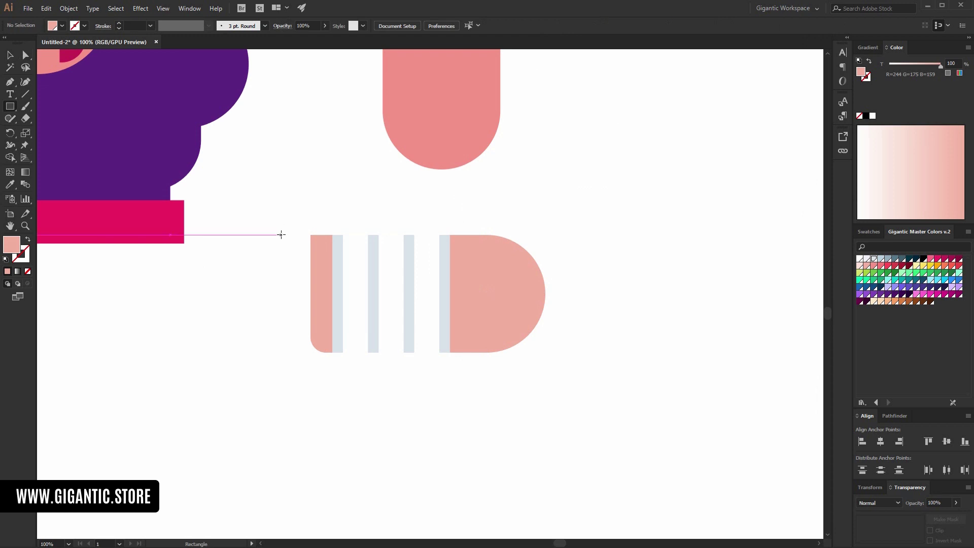
{"action": "left_click_drag", "start_coordinate": [284, 235], "coordinate": [322, 294]}
{"action": "key", "text": "i"}
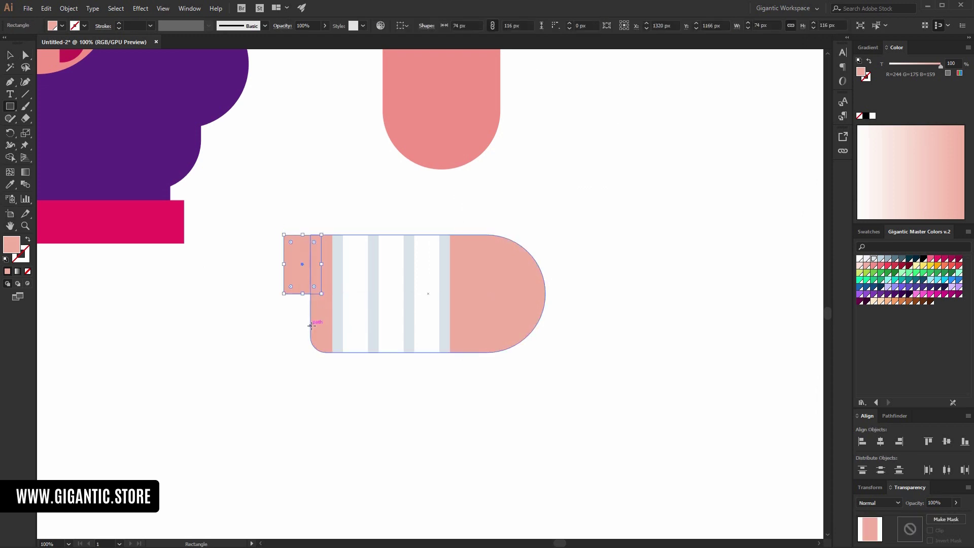
{"action": "left_click", "coordinate": [25, 56]}
{"action": "left_click_drag", "start_coordinate": [290, 308], "coordinate": [306, 274]}
{"action": "left_click", "coordinate": [10, 55]}
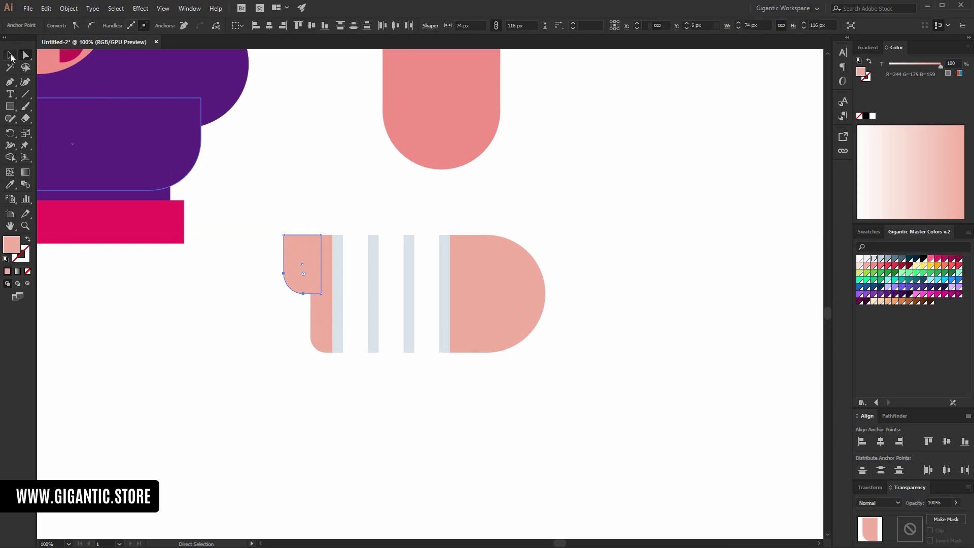
{"action": "left_click", "coordinate": [270, 151]}
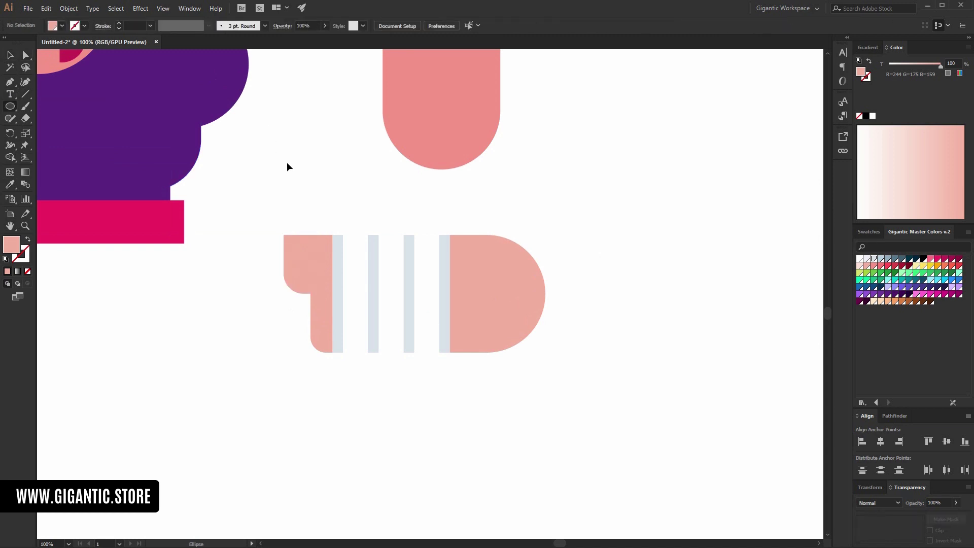
Step: Draw a 107 px light pink square, round its corners to 33.5 px, rotate it 45° and place it behind the wrap at the forearm's upper edge
{"action": "left_click_drag", "start_coordinate": [270, 148], "coordinate": [325, 203]}
{"action": "left_click", "coordinate": [29, 57]}
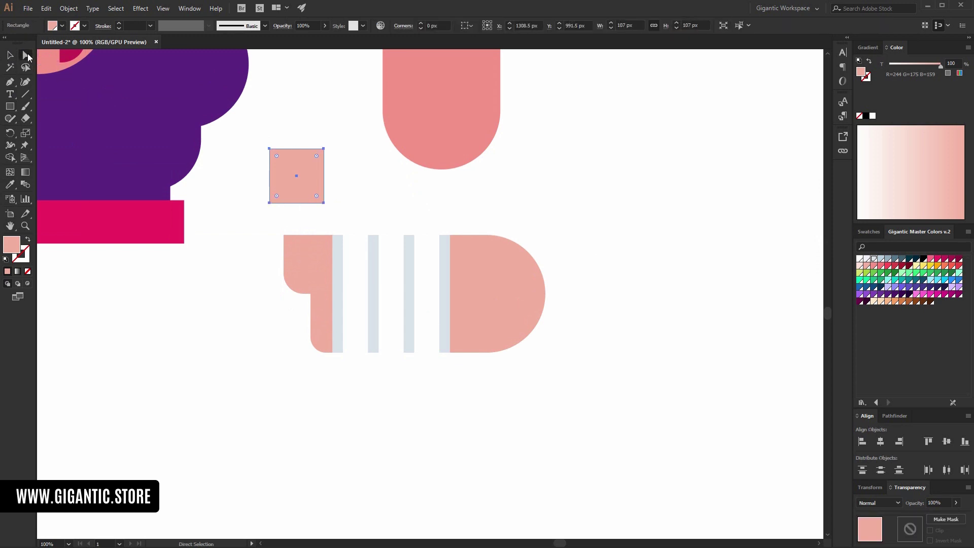
{"action": "left_click_drag", "start_coordinate": [279, 161], "coordinate": [294, 169]}
{"action": "left_click", "coordinate": [10, 55]}
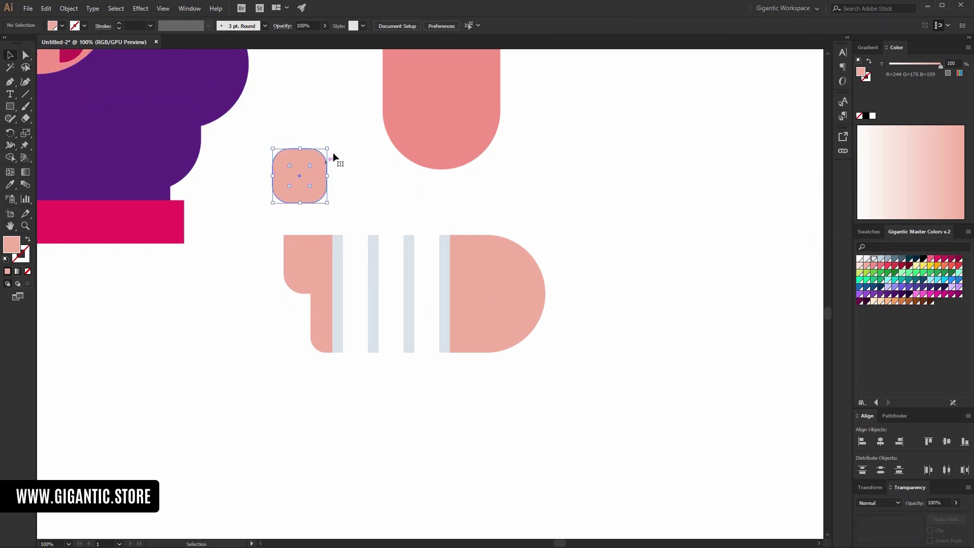
{"action": "left_click_drag", "start_coordinate": [336, 149], "coordinate": [369, 248]}
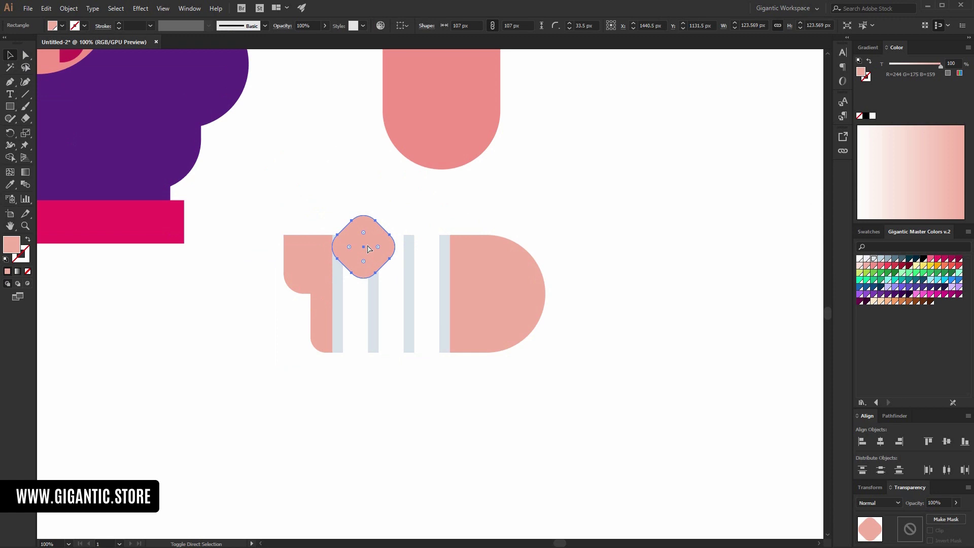
{"action": "key", "text": "ctrl+shift+bracketleft"}
Step: Rotate all the forearm pieces together by 45° and place the forearm's elbow end over the upper arm's lower end
{"action": "left_click_drag", "start_coordinate": [585, 209], "coordinate": [294, 387]}
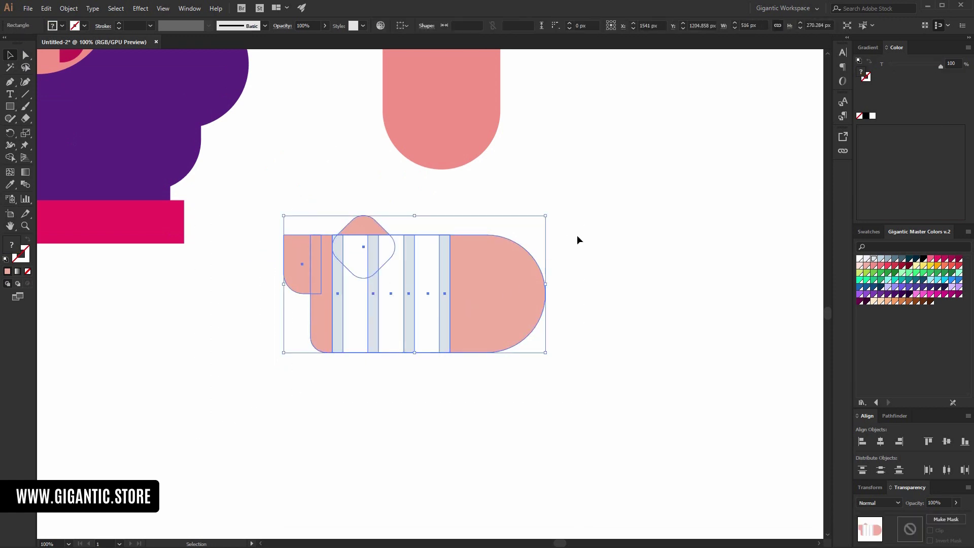
{"action": "scroll", "coordinate": [581, 264], "scroll_direction": "up", "scroll_amount": 3}
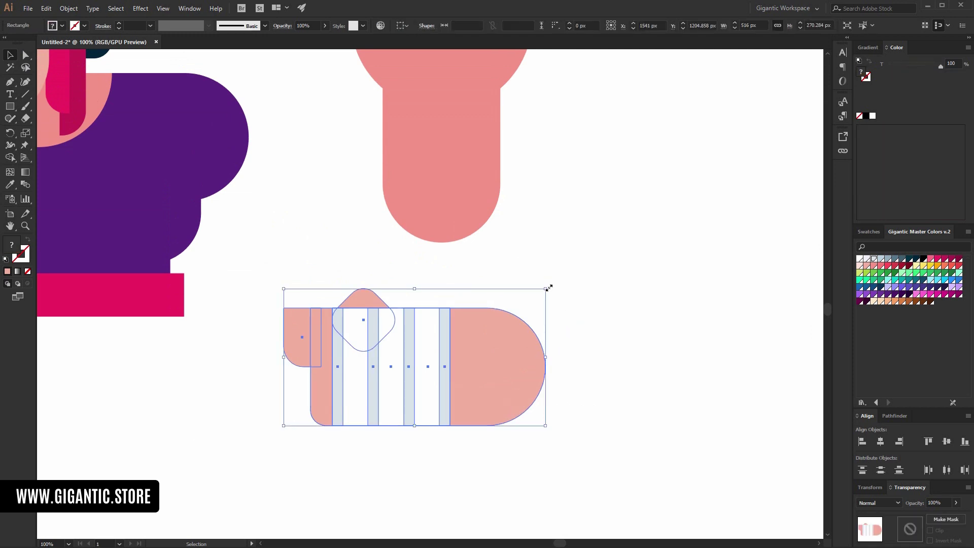
{"action": "left_click_drag", "start_coordinate": [559, 298], "coordinate": [578, 365]}
{"action": "left_click", "coordinate": [506, 409]}
{"action": "scroll", "coordinate": [532, 421], "scroll_direction": "up", "scroll_amount": 2}
{"action": "scroll", "coordinate": [532, 421], "scroll_direction": "up", "scroll_amount": 2}
{"action": "left_click_drag", "start_coordinate": [439, 485], "coordinate": [422, 255]}
{"action": "left_click", "coordinate": [617, 278]}
Step: Group the forearm and upper arm into one arm and place it over the torso's back shoulder
{"action": "key", "text": "ctrl+minus"}
{"action": "key", "text": "a"}
{"action": "left_click_drag", "start_coordinate": [586, 150], "coordinate": [369, 276]}
{"action": "key", "text": "v"}
{"action": "left_click_drag", "start_coordinate": [417, 184], "coordinate": [335, 290]}
{"action": "left_click", "coordinate": [635, 302]}
{"action": "left_click", "coordinate": [340, 316]}
{"action": "left_click", "coordinate": [436, 321]}
{"action": "left_click", "coordinate": [261, 219]}
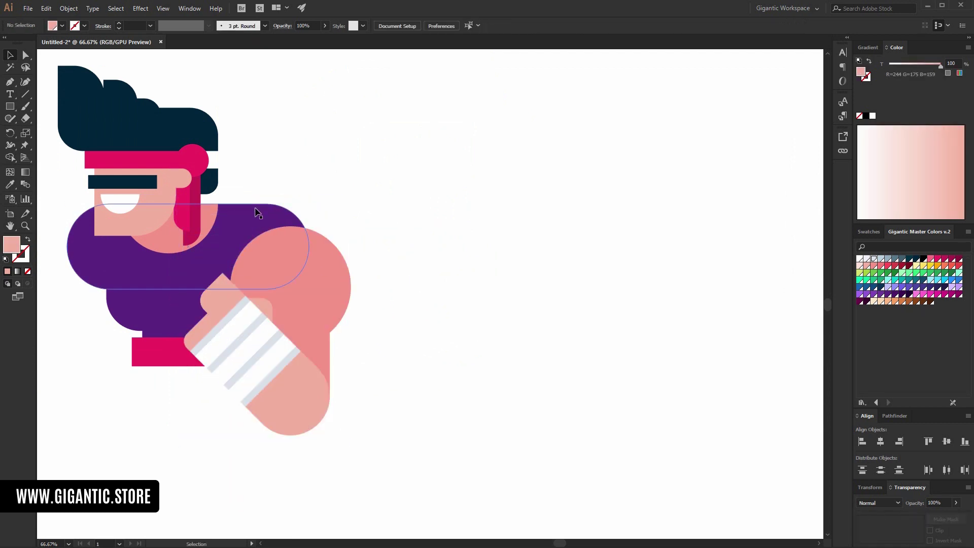
Step: Square off the purple shoulder shape's corners, then round its upper back corner fully and both corners on the chest side
{"action": "double_click", "coordinate": [251, 234]}
{"action": "double_click", "coordinate": [253, 232]}
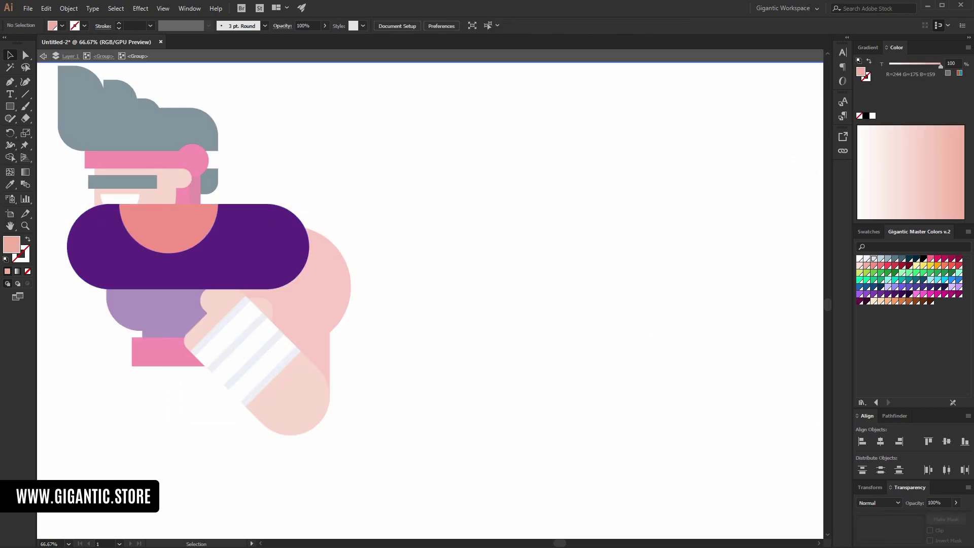
{"action": "left_click", "coordinate": [277, 251]}
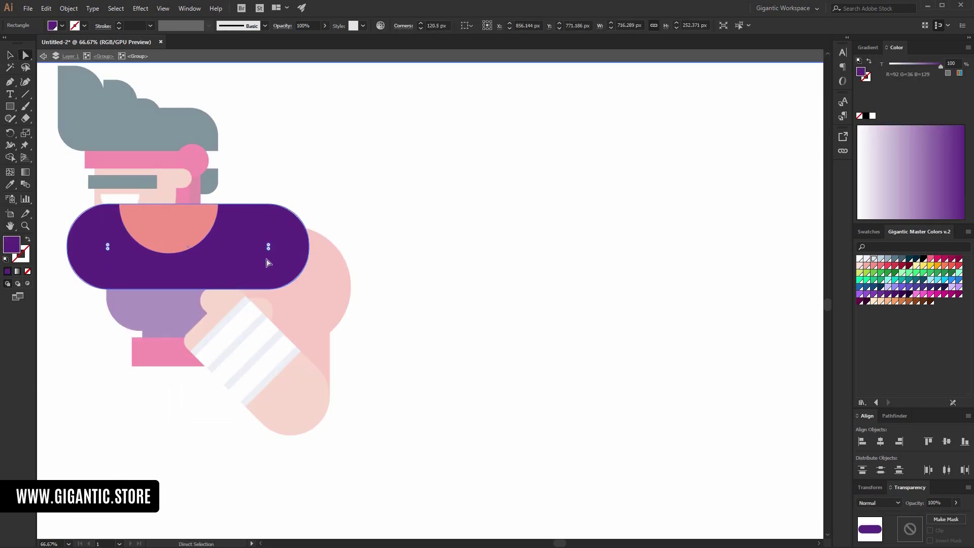
{"action": "left_click_drag", "start_coordinate": [268, 247], "coordinate": [316, 299]}
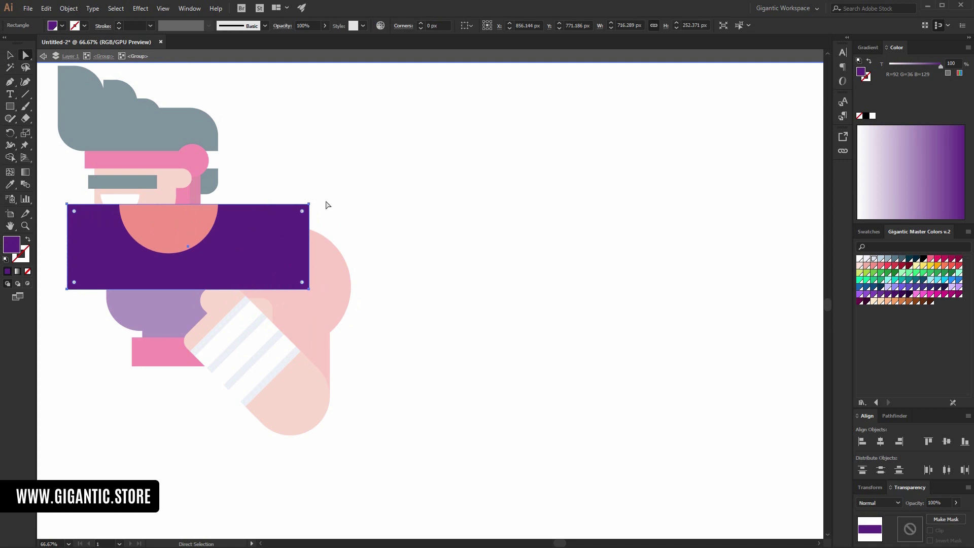
{"action": "left_click", "coordinate": [309, 205]}
{"action": "left_click_drag", "start_coordinate": [303, 211], "coordinate": [235, 276]}
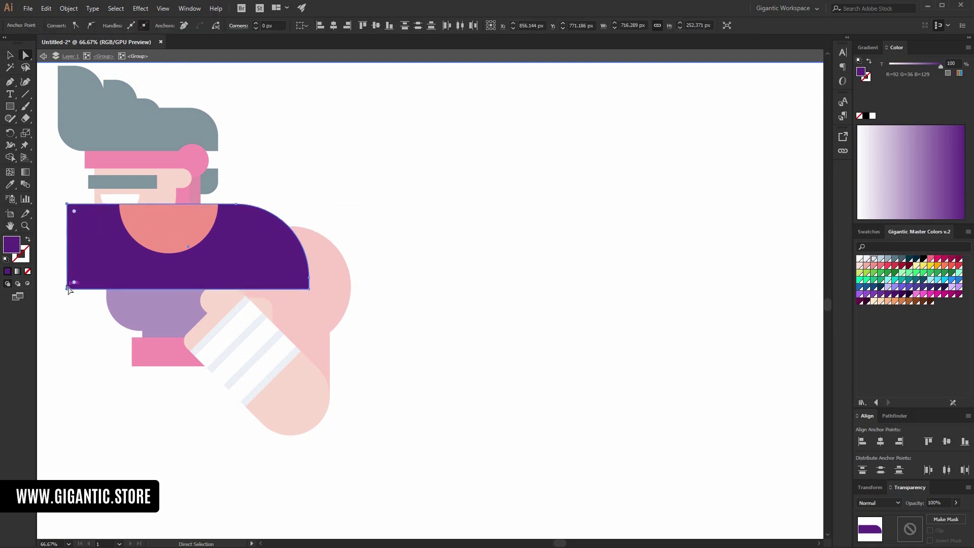
{"action": "left_click_drag", "start_coordinate": [71, 285], "coordinate": [119, 284]}
{"action": "left_click", "coordinate": [10, 56]}
{"action": "left_click", "coordinate": [440, 129]}
{"action": "double_click", "coordinate": [440, 129]}
Step: Place a copy of the arm in the empty space in front of the character and ungroup it
{"action": "key", "text": "h"}
{"action": "left_click_drag", "start_coordinate": [398, 318], "coordinate": [762, 338]}
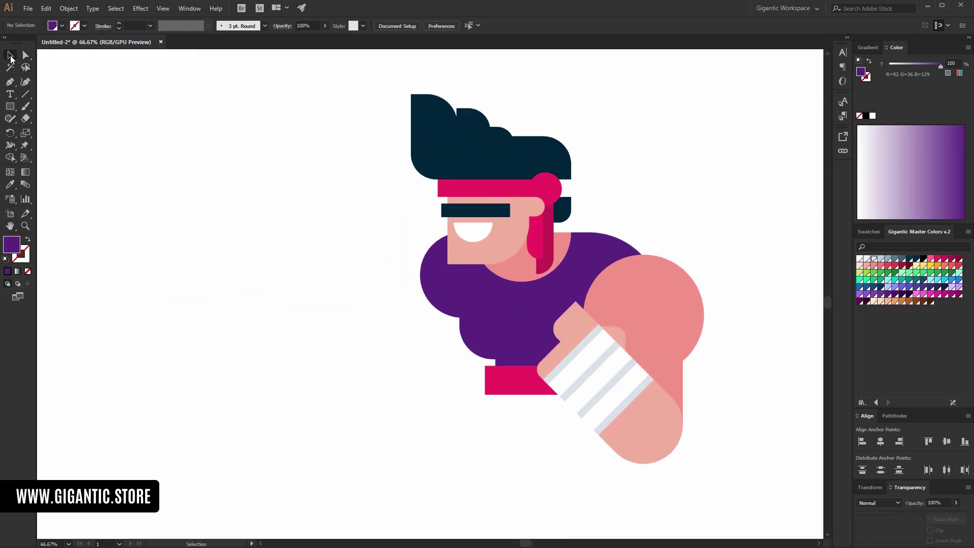
{"action": "left_click", "coordinate": [623, 330]}
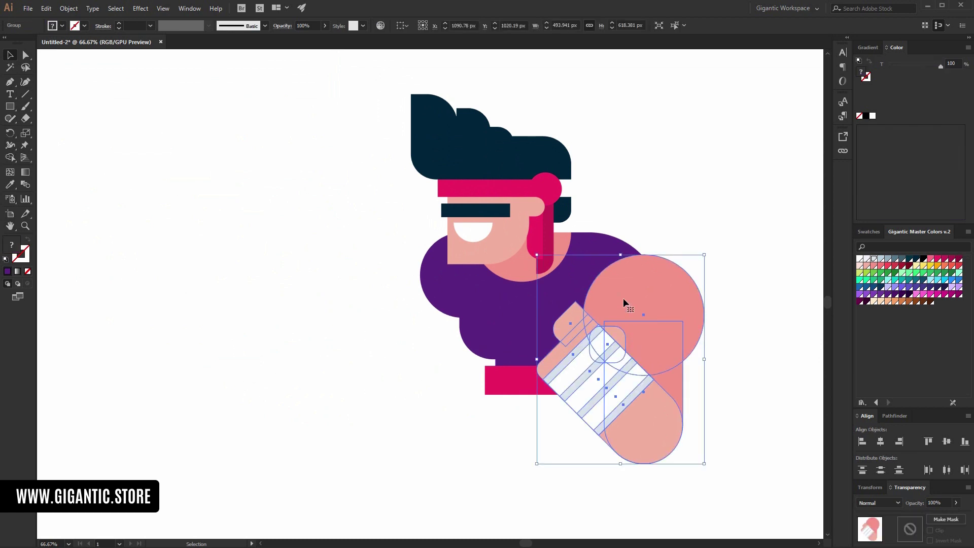
{"action": "key", "text": "a"}
{"action": "key", "text": "v"}
{"action": "left_click_drag", "start_coordinate": [646, 344], "coordinate": [313, 193]}
{"action": "right_click", "coordinate": [257, 251]}
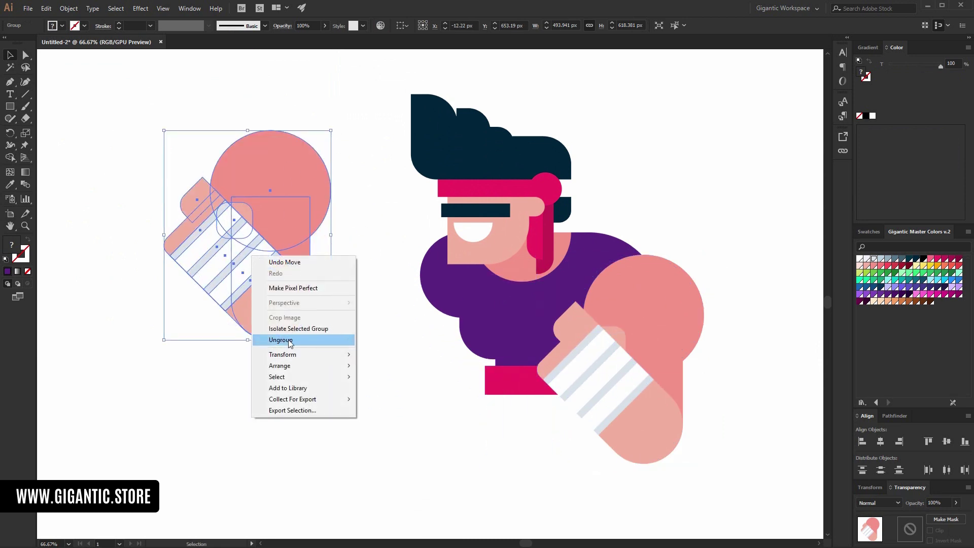
{"action": "left_click", "coordinate": [288, 340]}
{"action": "left_click", "coordinate": [289, 373]}
Step: Rotate the copied forearm 45° to horizontal and align it with the upper arm's right and bottom edges
{"action": "left_click", "coordinate": [278, 305]}
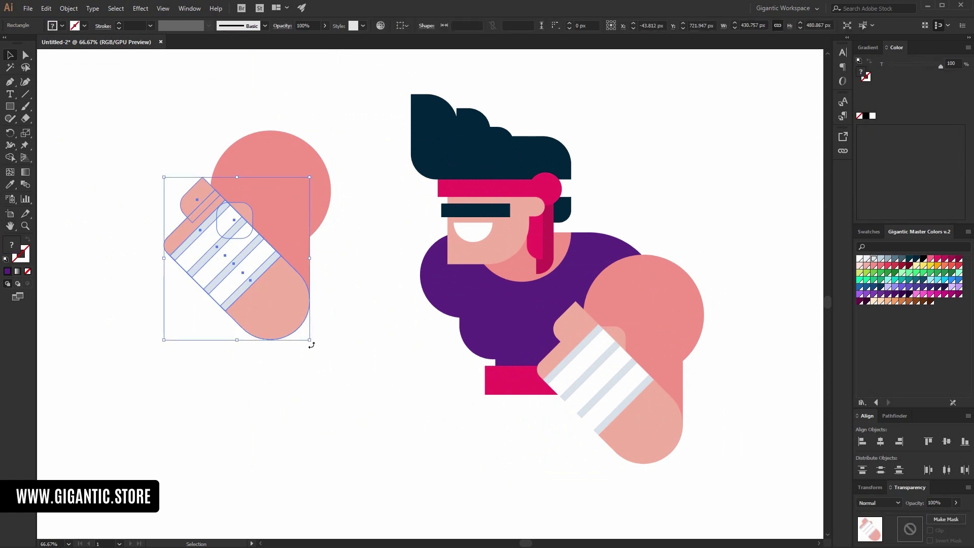
{"action": "left_click_drag", "start_coordinate": [311, 345], "coordinate": [350, 269]}
{"action": "left_click", "coordinate": [331, 358]}
{"action": "left_click_drag", "start_coordinate": [291, 287], "coordinate": [214, 317]}
{"action": "left_click", "coordinate": [294, 302], "text": "shift"}
{"action": "left_click", "coordinate": [447, 25]}
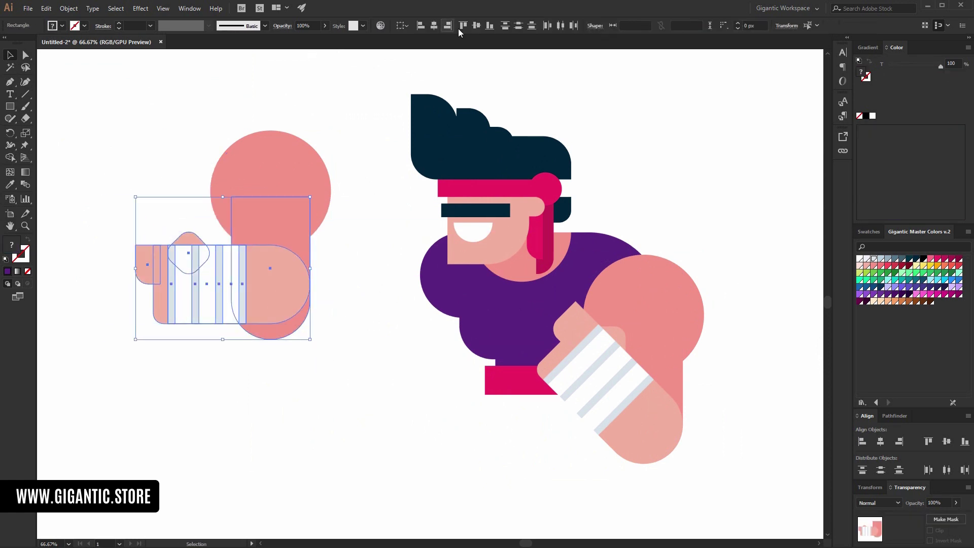
{"action": "left_click", "coordinate": [491, 29]}
{"action": "left_click", "coordinate": [358, 333]}
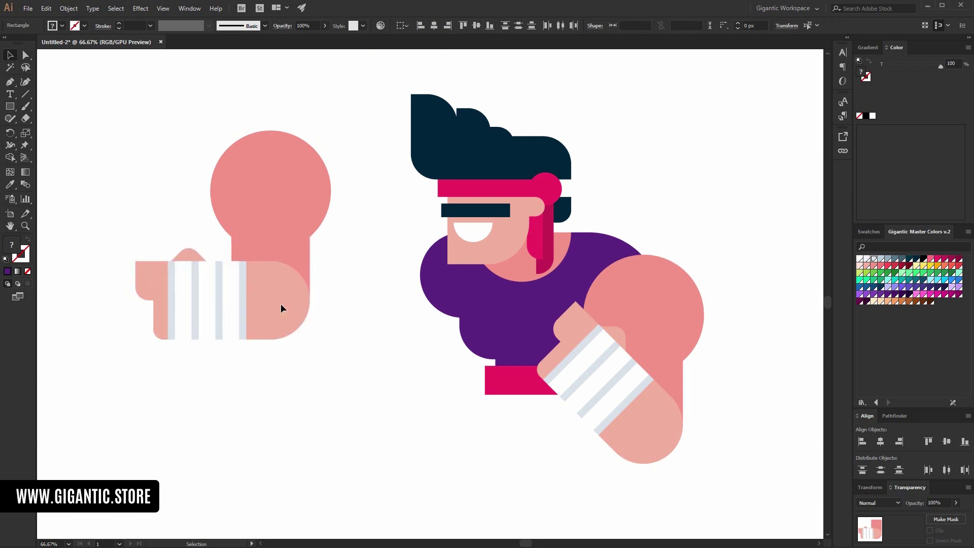
Step: Ungroup the copied forearm and delete the rounded diamond behind its wrap
{"action": "left_click", "coordinate": [197, 247]}
{"action": "right_click", "coordinate": [193, 248]}
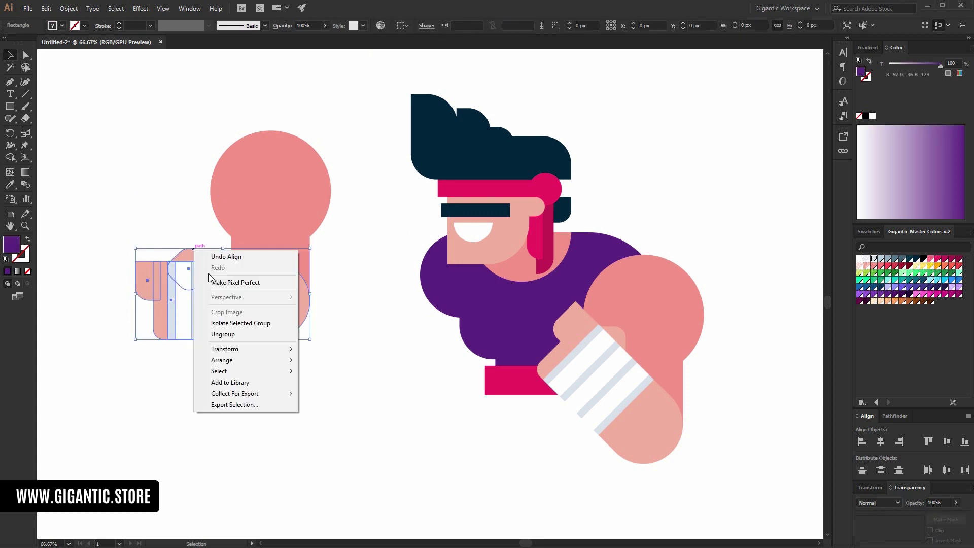
{"action": "left_click", "coordinate": [219, 331]}
{"action": "left_click", "coordinate": [240, 402]}
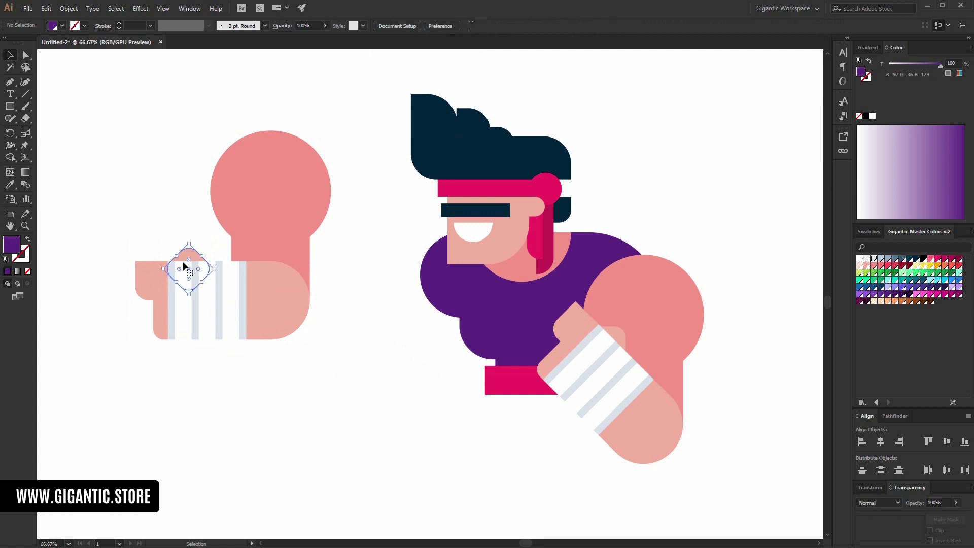
{"action": "left_click", "coordinate": [181, 264]}
{"action": "key", "text": "Delete"}
Step: Recolour the copied forearm and its hand piece with the upper arm's darker pink
{"action": "left_click_drag", "start_coordinate": [123, 242], "coordinate": [155, 325]}
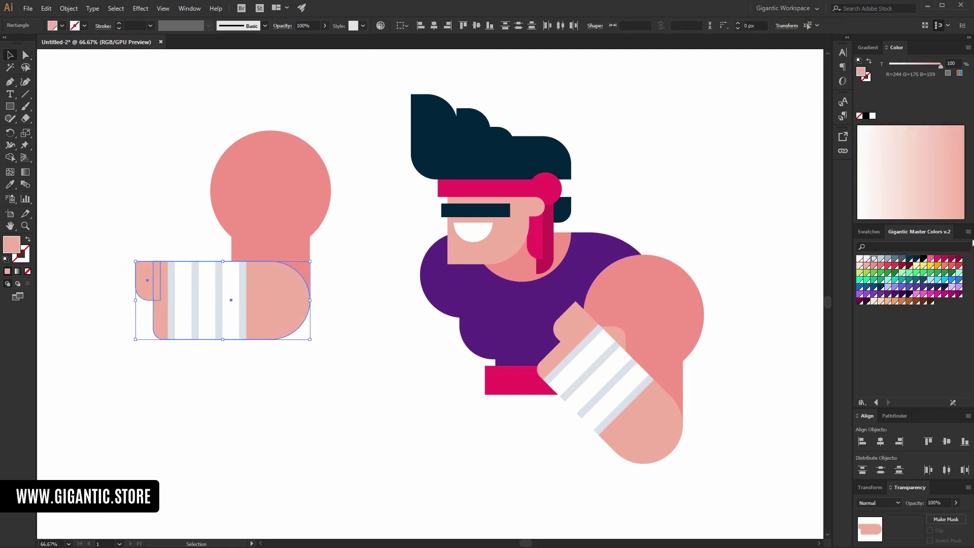
{"action": "key", "text": "i"}
{"action": "left_click", "coordinate": [252, 223]}
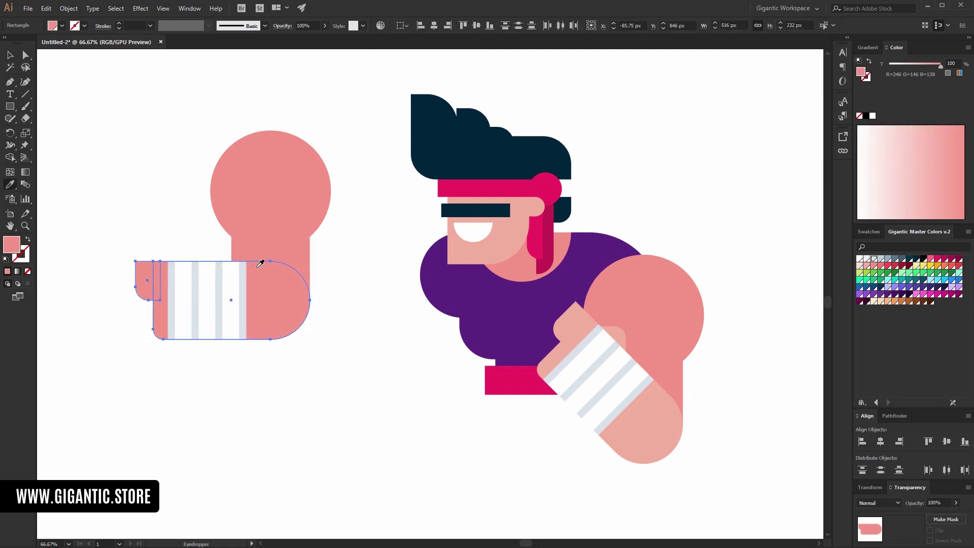
{"action": "left_click", "coordinate": [12, 55]}
{"action": "left_click", "coordinate": [76, 126]}
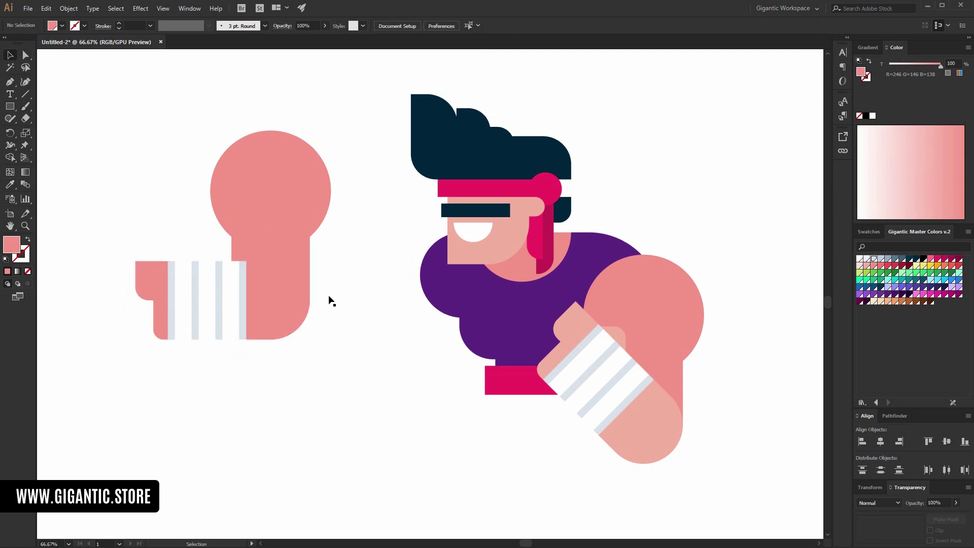
Step: Draw a pink circle in the empty space between the copied arm and the character
{"action": "key", "text": "ctrl+1"}
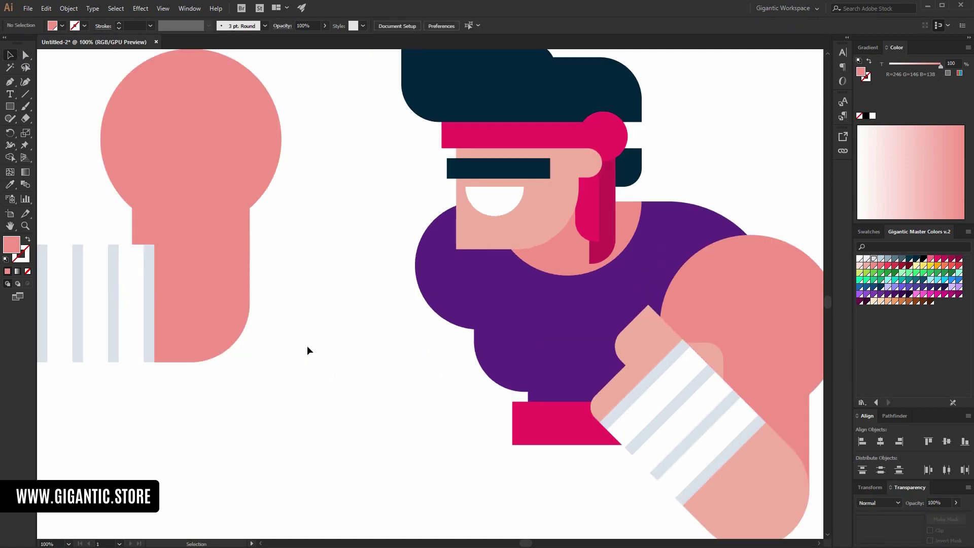
{"action": "key", "text": "space"}
{"action": "left_click_drag", "start_coordinate": [337, 365], "coordinate": [453, 376]}
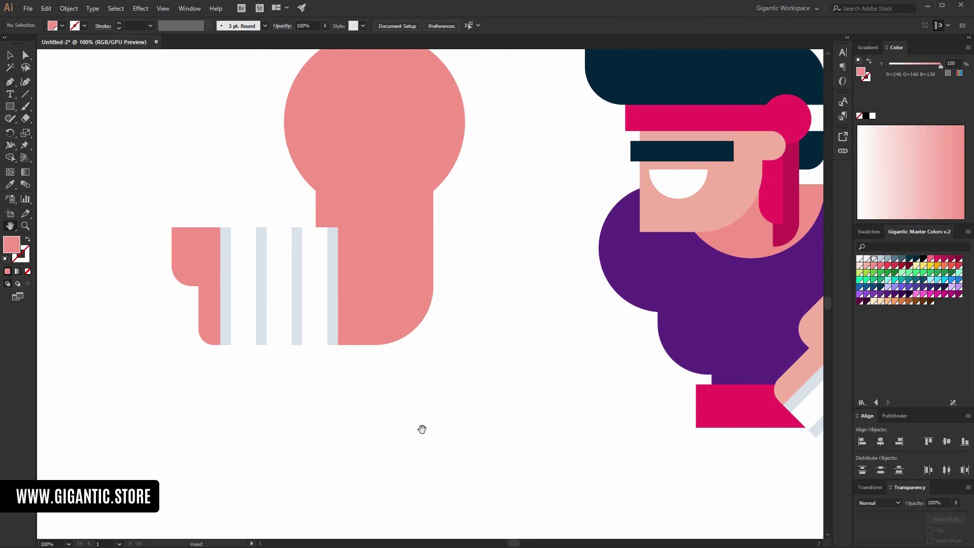
{"action": "key", "text": "l"}
{"action": "left_click_drag", "start_coordinate": [480, 316], "coordinate": [540, 404]}
{"action": "left_click_drag", "start_coordinate": [468, 262], "coordinate": [549, 301]}
{"action": "key", "text": "Delete"}
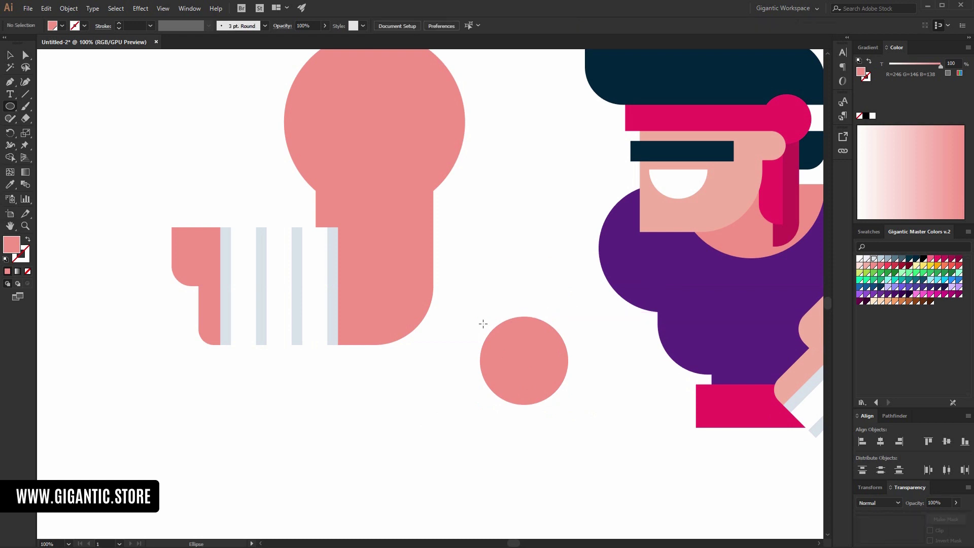
Step: Draw a pink rectangle overlapping the circle's upper left and round its upper right and lower left corners
{"action": "key", "text": "m"}
{"action": "mouse_move", "coordinate": [457, 254]}
{"action": "left_mouse_down"}
{"action": "mouse_move", "coordinate": [527, 291]}
{"action": "mouse_move", "coordinate": [474, 300]}
{"action": "mouse_move", "coordinate": [488, 278]}
{"action": "left_mouse_up"}
{"action": "key", "text": "a"}
{"action": "left_click_drag", "start_coordinate": [532, 248], "coordinate": [466, 410]}
{"action": "key", "text": "v"}
{"action": "left_click", "coordinate": [568, 288]}
{"action": "left_click_drag", "start_coordinate": [480, 377], "coordinate": [501, 367]}
{"action": "left_click_drag", "start_coordinate": [468, 395], "coordinate": [501, 324]}
Step: Fill the circle and the rounded rectangle with light pink and group them as a thumb
{"action": "left_click_drag", "start_coordinate": [522, 437], "coordinate": [500, 329]}
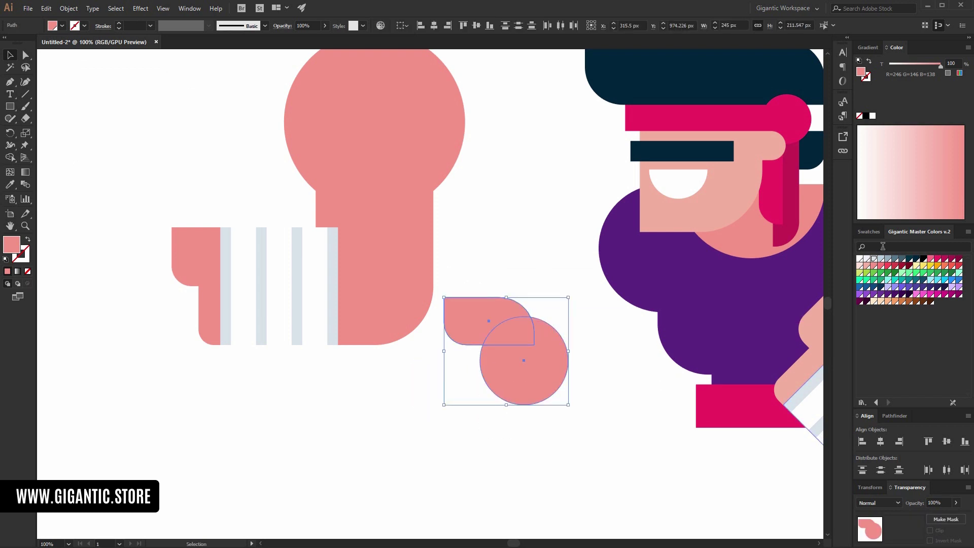
{"action": "left_click", "coordinate": [868, 266]}
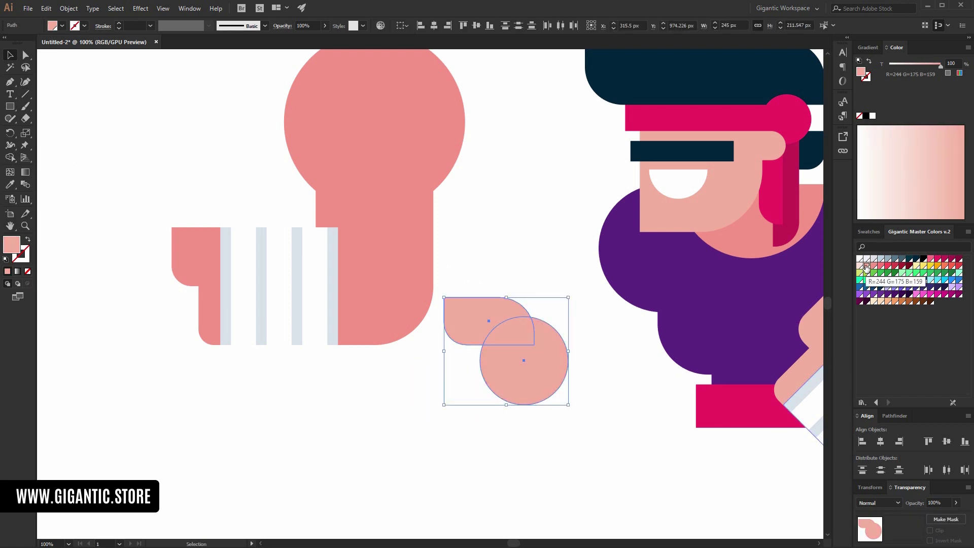
{"action": "left_click", "coordinate": [540, 276]}
{"action": "left_click_drag", "start_coordinate": [549, 279], "coordinate": [499, 362]}
{"action": "key", "text": "ctrl+g"}
Step: Scale the thumb group down and place it over the upper edge of the copied arm's wrap, near the hand
{"action": "left_click_drag", "start_coordinate": [568, 298], "coordinate": [546, 317]}
{"action": "left_click_drag", "start_coordinate": [490, 345], "coordinate": [210, 181]}
{"action": "left_click_drag", "start_coordinate": [266, 154], "coordinate": [238, 183]}
{"action": "left_click_drag", "start_coordinate": [206, 224], "coordinate": [268, 257]}
{"action": "left_click", "coordinate": [553, 363]}
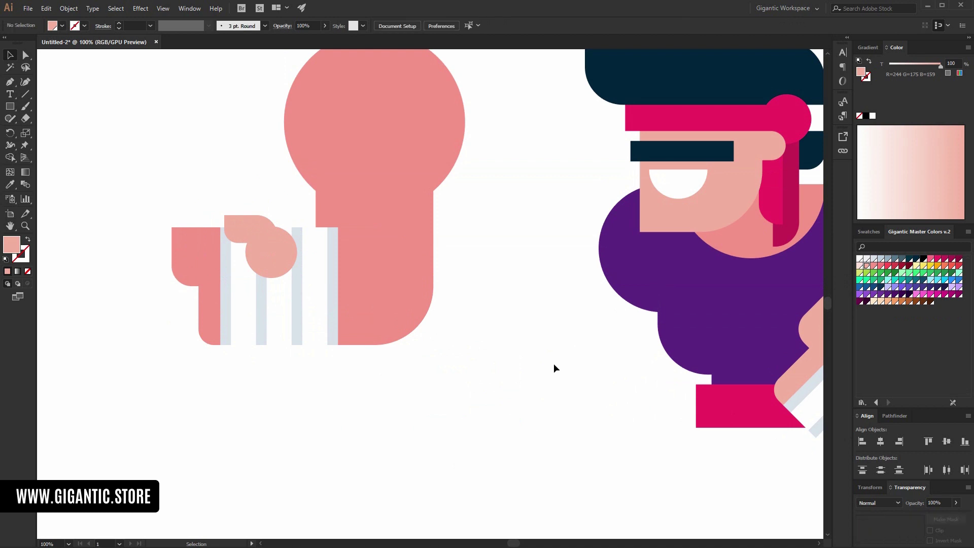
{"action": "left_click", "coordinate": [273, 260]}
{"action": "left_click_drag", "start_coordinate": [227, 216], "coordinate": [220, 210]}
{"action": "left_click", "coordinate": [170, 189]}
Step: Group the copied arm, rotate it 45° clockwise and place it behind the torso at the front shoulder
{"action": "key", "text": "ctrl+minus"}
{"action": "key", "text": "ctrl+minus"}
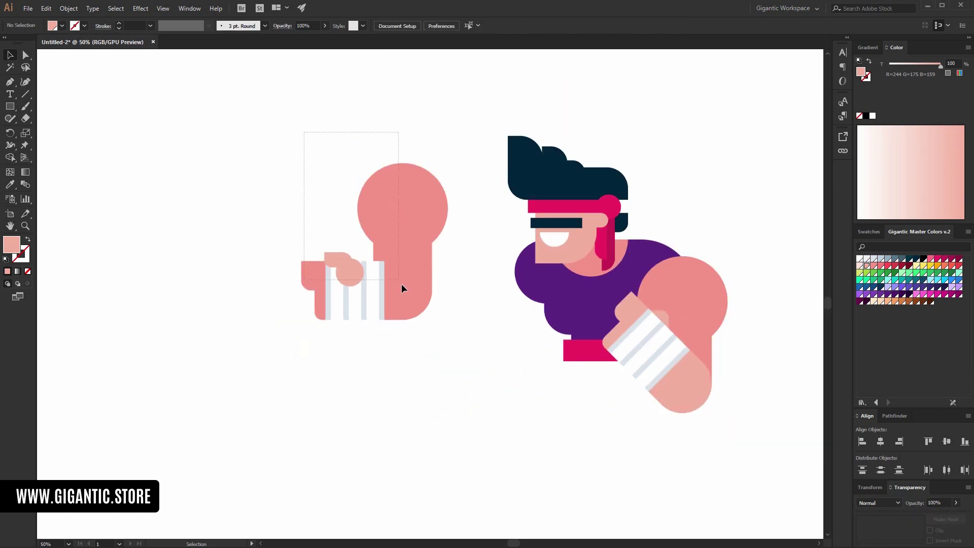
{"action": "left_click_drag", "start_coordinate": [423, 315], "coordinate": [431, 352]}
{"action": "left_click_drag", "start_coordinate": [453, 162], "coordinate": [482, 202]}
{"action": "left_click_drag", "start_coordinate": [416, 237], "coordinate": [532, 313]}
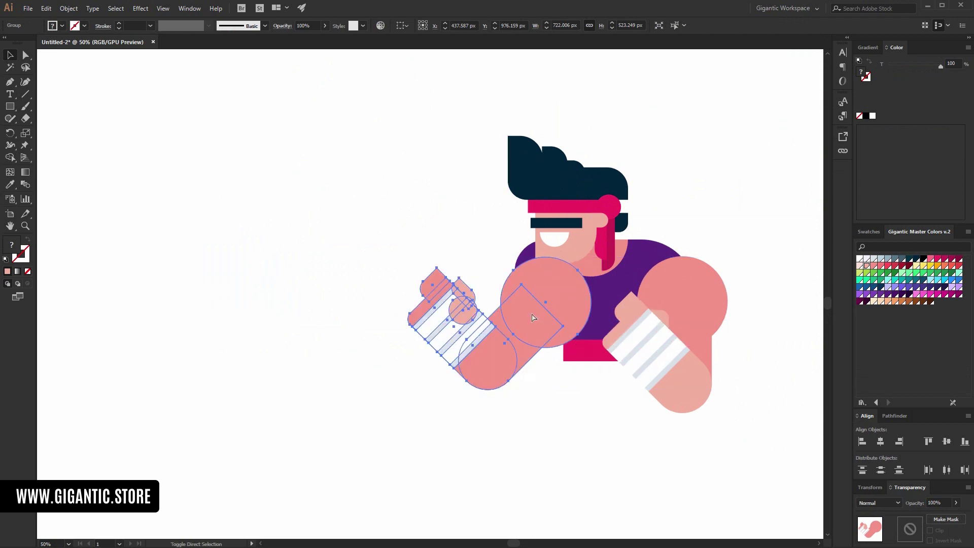
{"action": "key", "text": "ctrl+shift+["}
{"action": "left_click", "coordinate": [356, 309]}
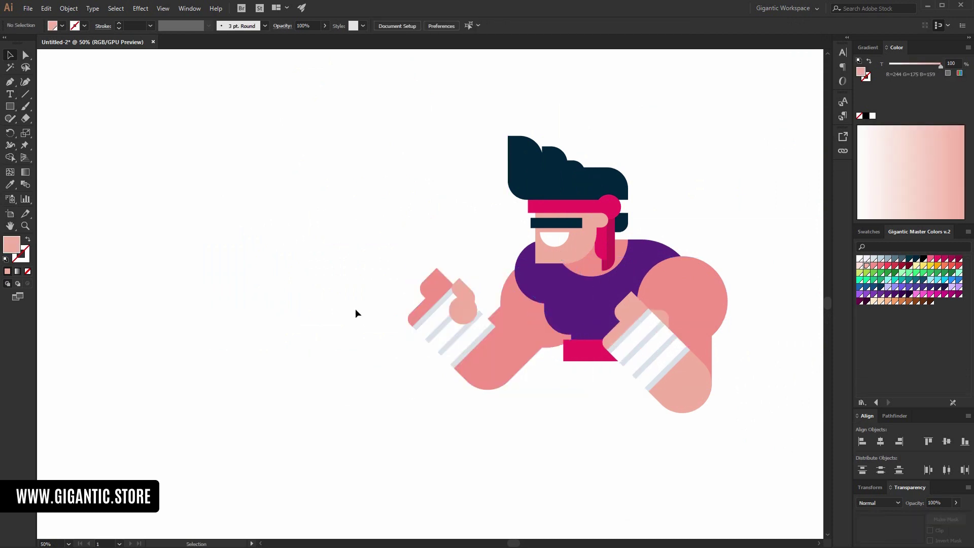
Step: Move both arms together up and slightly to the left so the shoulders sit higher on the torso
{"action": "left_click", "coordinate": [477, 365]}
{"action": "left_click", "coordinate": [659, 312], "text": "shift"}
{"action": "left_click_drag", "start_coordinate": [678, 341], "coordinate": [667, 318]}
{"action": "left_click", "coordinate": [746, 269]}
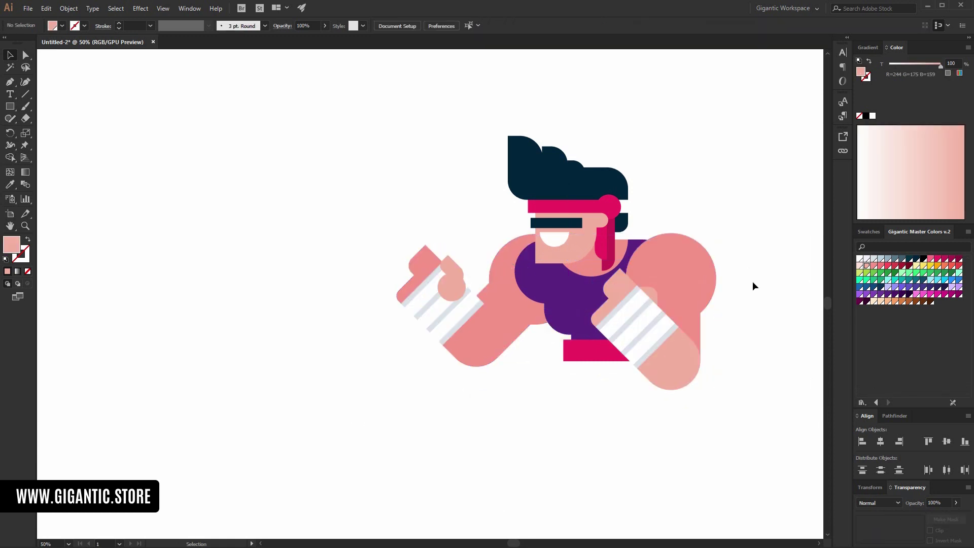
Step: Enlarge both arms together proportionally and shift them to the right over the torso
{"action": "left_click", "coordinate": [680, 260]}
{"action": "left_click", "coordinate": [458, 340], "text": "shift"}
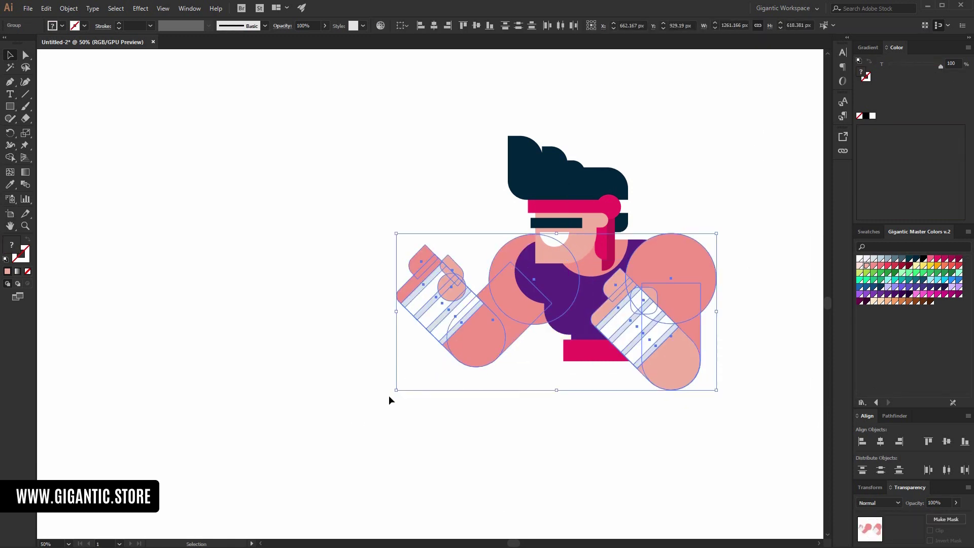
{"action": "left_click_drag", "start_coordinate": [396, 390], "coordinate": [354, 410]}
{"action": "left_click_drag", "start_coordinate": [650, 246], "coordinate": [666, 245]}
{"action": "left_click", "coordinate": [694, 221]}
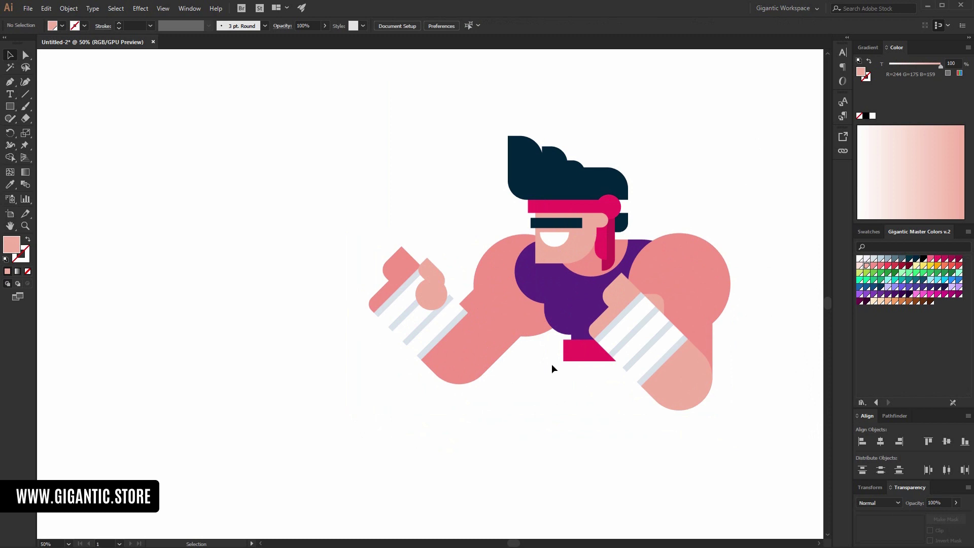
Step: Enlarge the head group very slightly
{"action": "left_click", "coordinate": [623, 184]}
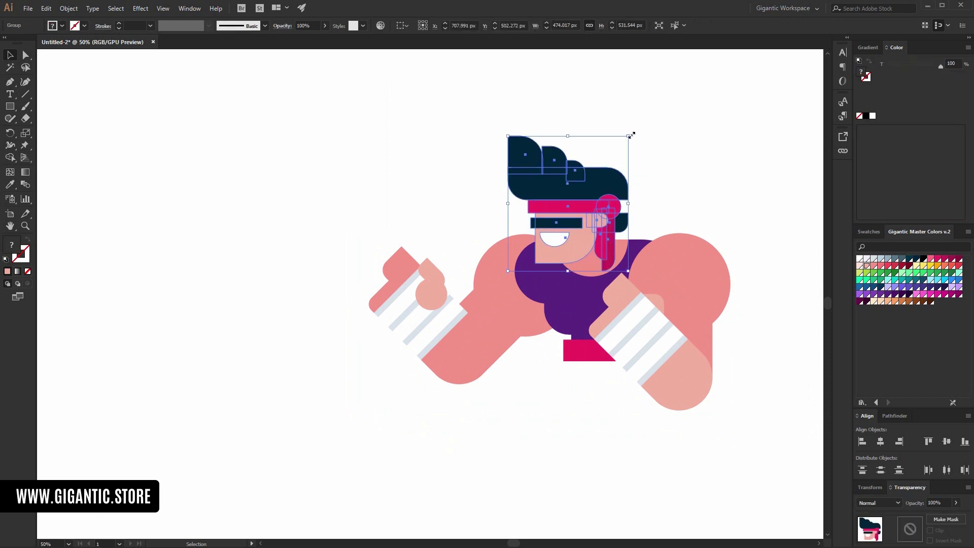
{"action": "left_click_drag", "start_coordinate": [632, 135], "coordinate": [632, 134]}
{"action": "left_click", "coordinate": [649, 156]}
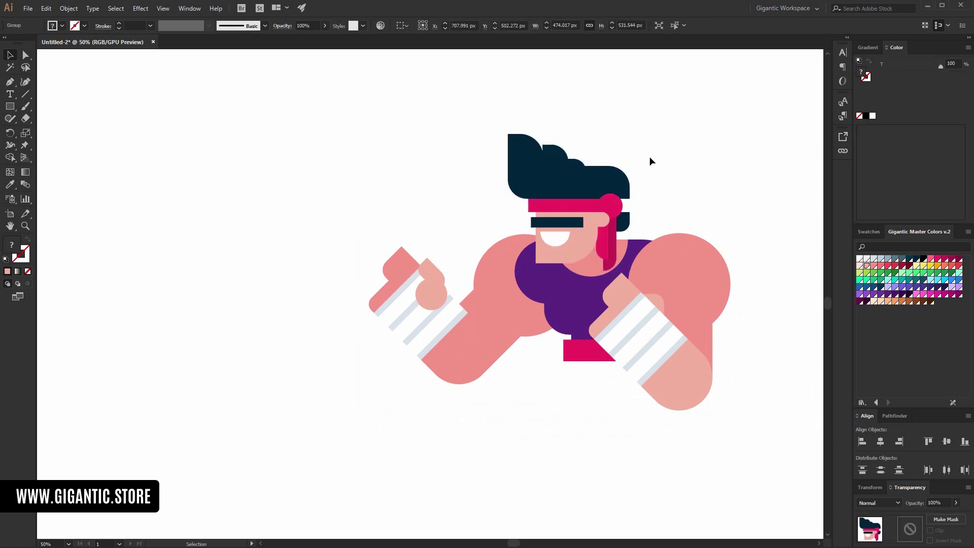
Step: Enlarge the hair shapes inside the head group up and toward the face side so the quiff becomes bigger
{"action": "double_click", "coordinate": [604, 179]}
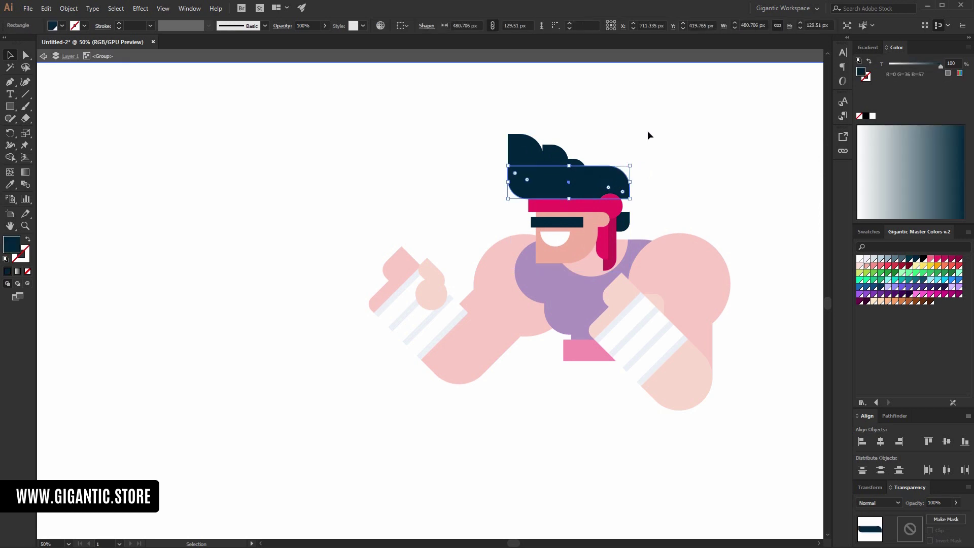
{"action": "left_click_drag", "start_coordinate": [652, 126], "coordinate": [507, 170]}
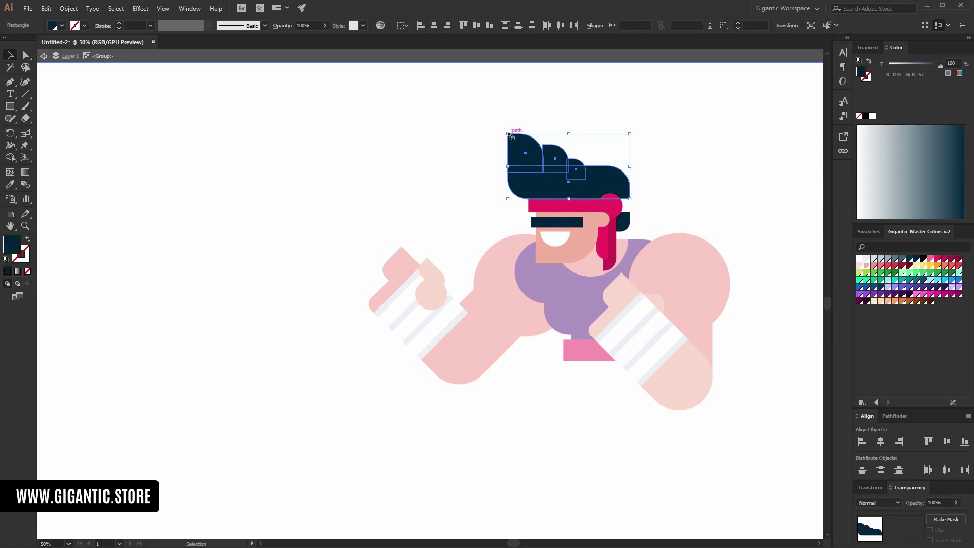
{"action": "left_click_drag", "start_coordinate": [509, 135], "coordinate": [482, 115]}
{"action": "double_click", "coordinate": [658, 136]}
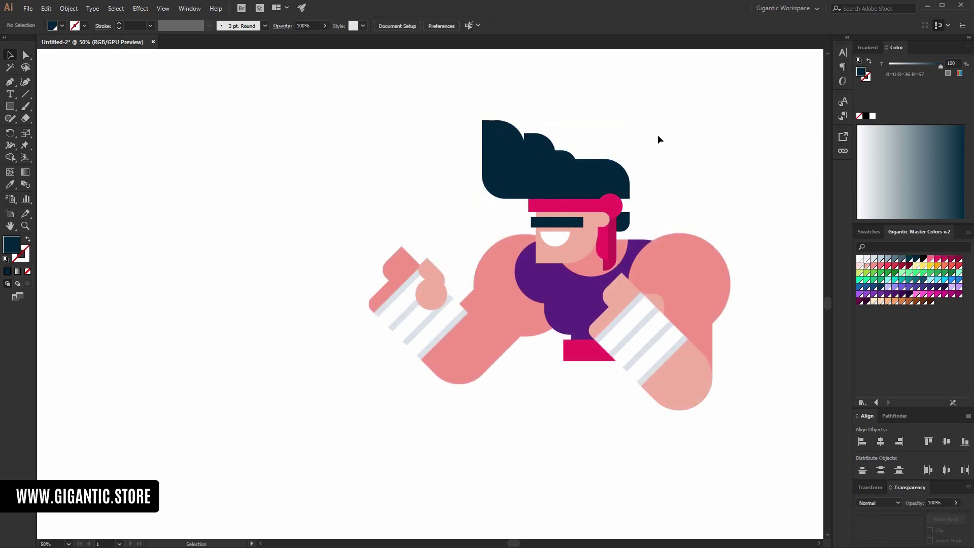
Step: Draw a dark navy rectangle 86 × 470 px beside the character and duplicate it directly below for the lower leg
{"action": "left_click_drag", "start_coordinate": [711, 181], "coordinate": [523, 141]}
{"action": "left_click", "coordinate": [10, 59]}
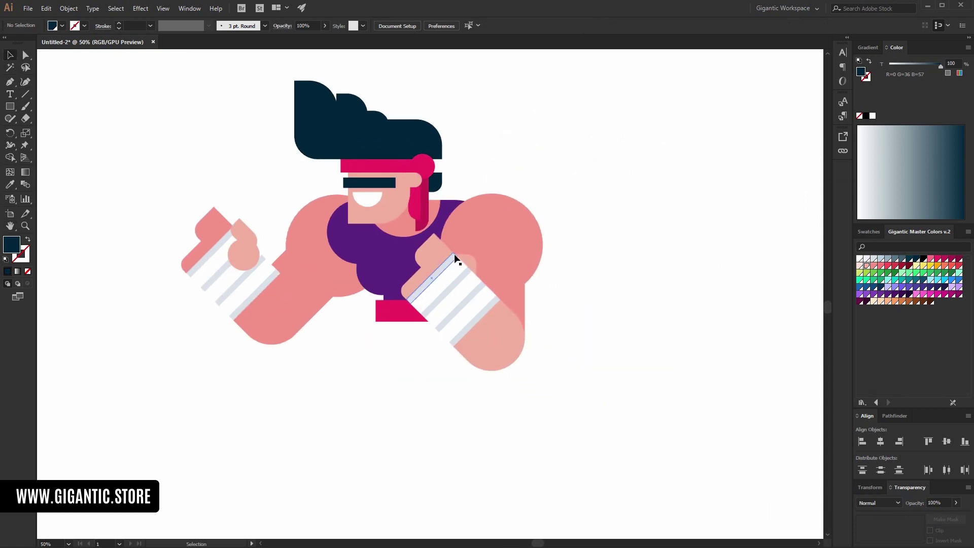
{"action": "left_click_drag", "start_coordinate": [643, 167], "coordinate": [666, 285]}
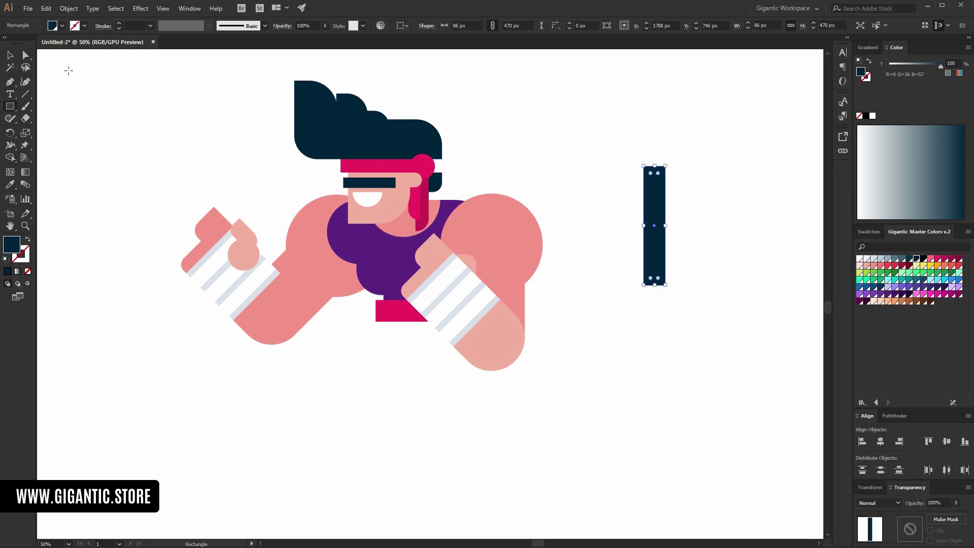
{"action": "left_click", "coordinate": [8, 56]}
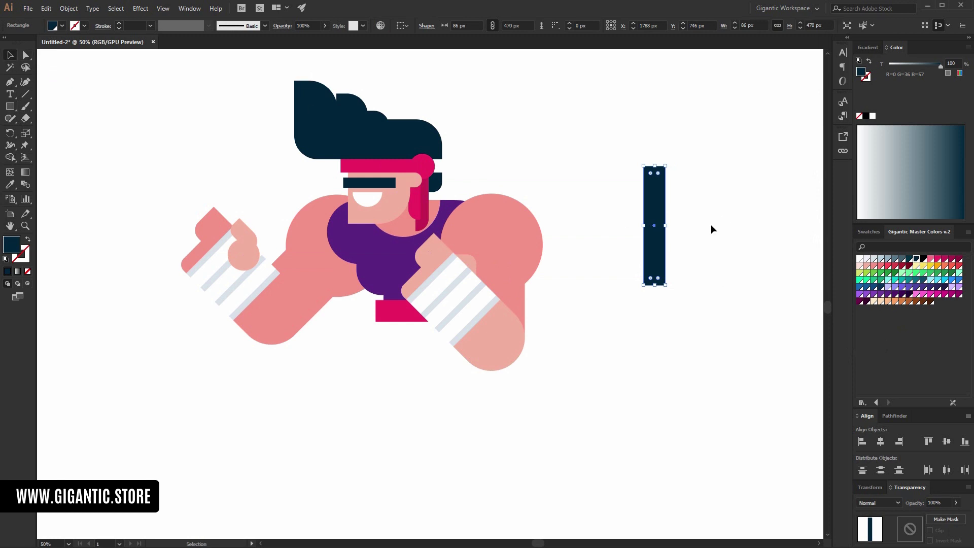
{"action": "left_click_drag", "start_coordinate": [664, 197], "coordinate": [664, 337]}
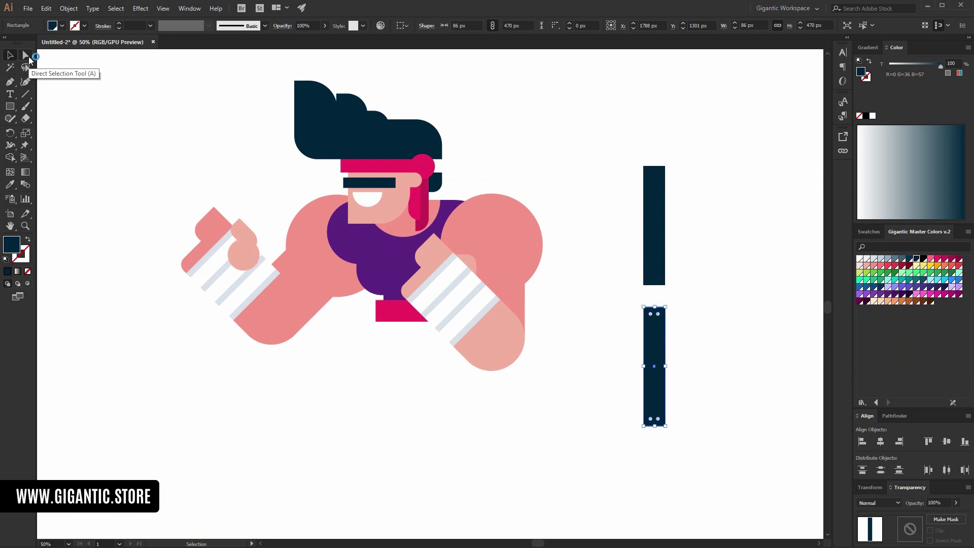
Step: Round all corners of the upper leg rectangle to 43 px, making a capsule
{"action": "left_click", "coordinate": [26, 56]}
{"action": "left_click", "coordinate": [663, 259]}
{"action": "left_click_drag", "start_coordinate": [687, 138], "coordinate": [636, 300]}
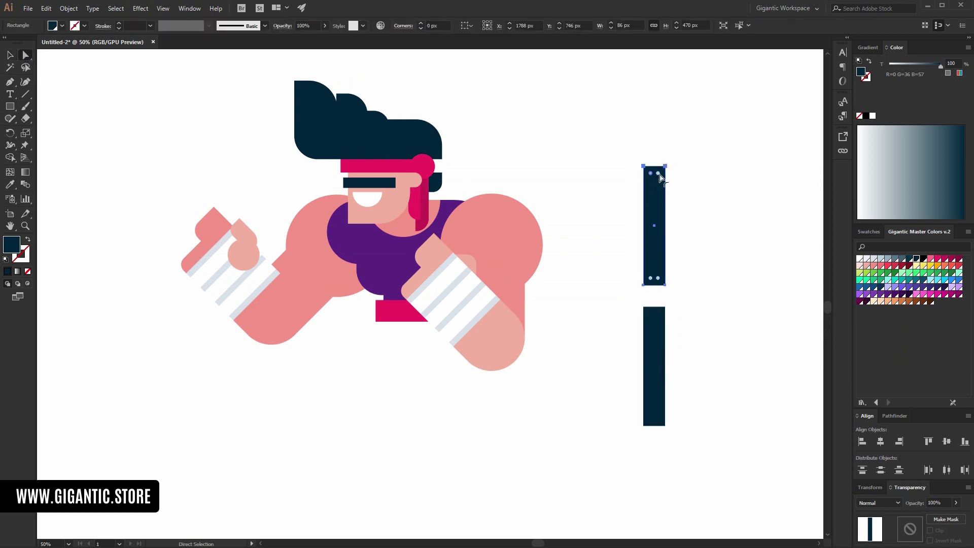
{"action": "left_click_drag", "start_coordinate": [652, 278], "coordinate": [679, 229]}
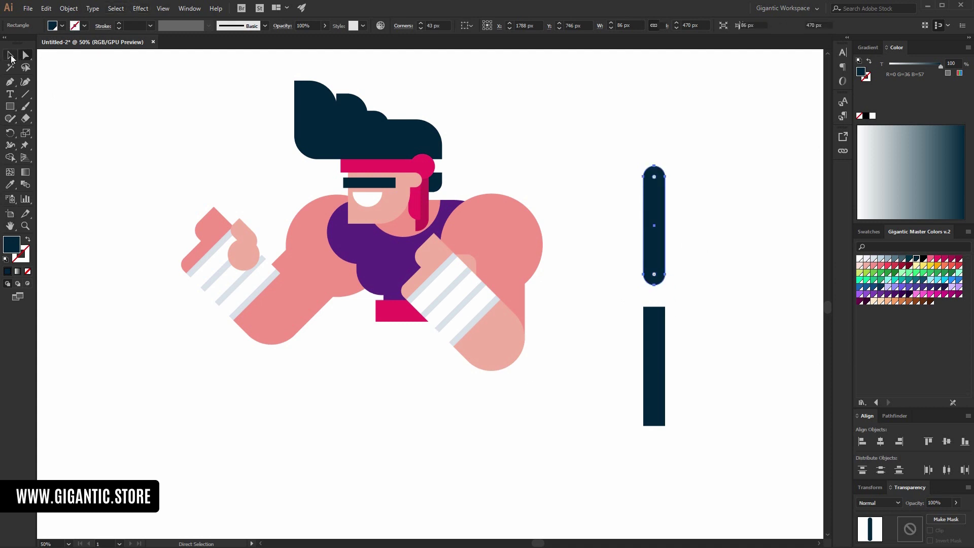
Step: Add an 86 × 67 px ankle rectangle directly below the lower leg bar and fill it skin pink (R=246 G=146 B=138)
{"action": "left_click", "coordinate": [10, 56]}
{"action": "left_click", "coordinate": [663, 334]}
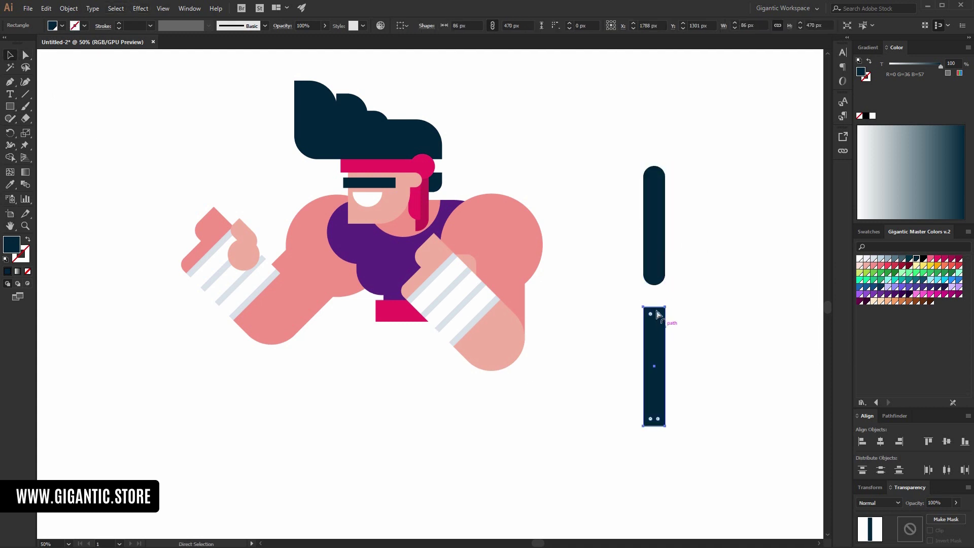
{"action": "left_click_drag", "start_coordinate": [655, 307], "coordinate": [635, 446]}
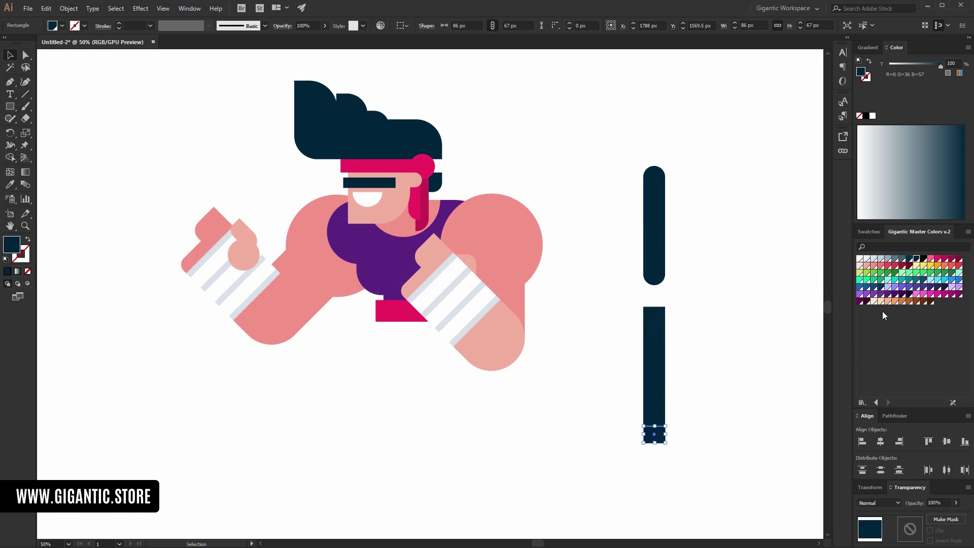
{"action": "left_click", "coordinate": [866, 273]}
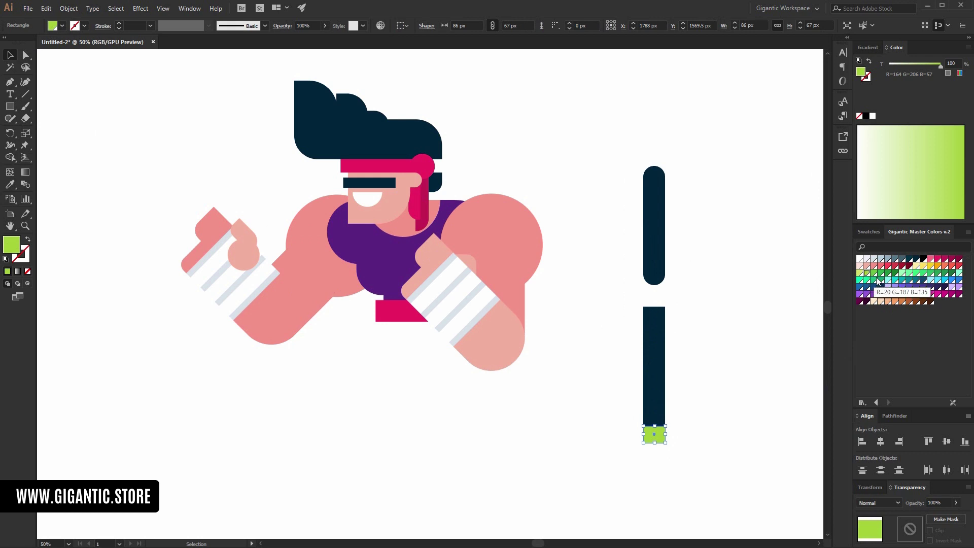
{"action": "left_click", "coordinate": [867, 266]}
{"action": "left_click", "coordinate": [874, 266]}
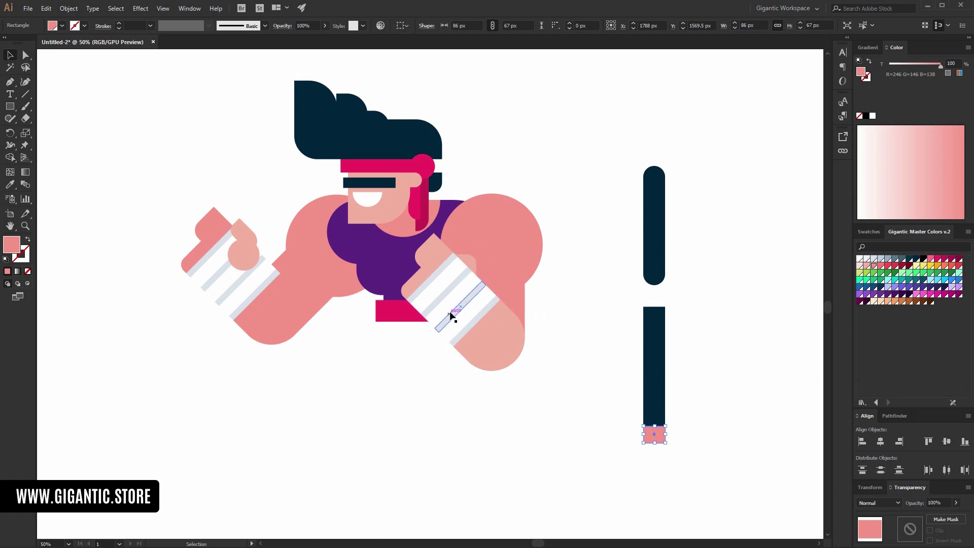
Step: Create a white wrap section 86 × 149 px over the lower end of the lower leg bar, just above the ankle
{"action": "left_click", "coordinate": [665, 359]}
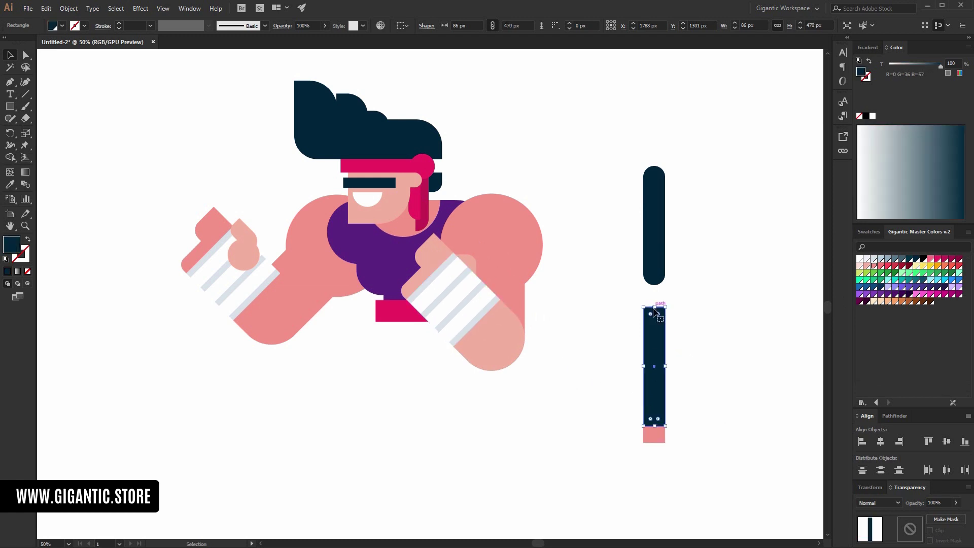
{"action": "left_click_drag", "start_coordinate": [655, 307], "coordinate": [655, 387]}
{"action": "left_click", "coordinate": [860, 259]}
{"action": "left_click", "coordinate": [739, 337]}
{"action": "scroll", "coordinate": [735, 337], "scroll_direction": "down", "scroll_amount": 2}
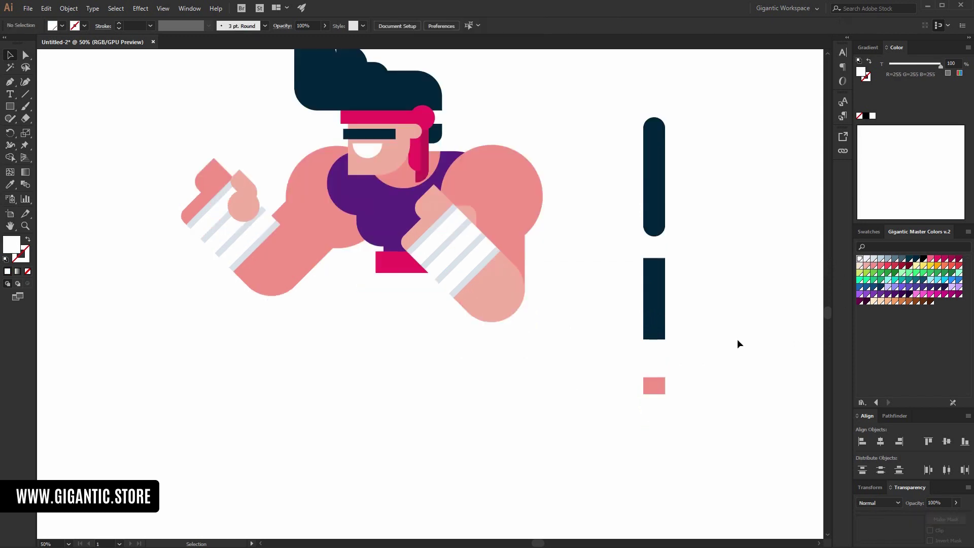
Step: Add an 86 × 18 px stripe at the upper edge of the leg's white wrap and fill it light blue-grey
{"action": "key", "text": "ctrl+plus"}
{"action": "key", "text": "ctrl+plus"}
{"action": "left_click_drag", "start_coordinate": [795, 325], "coordinate": [403, 245]}
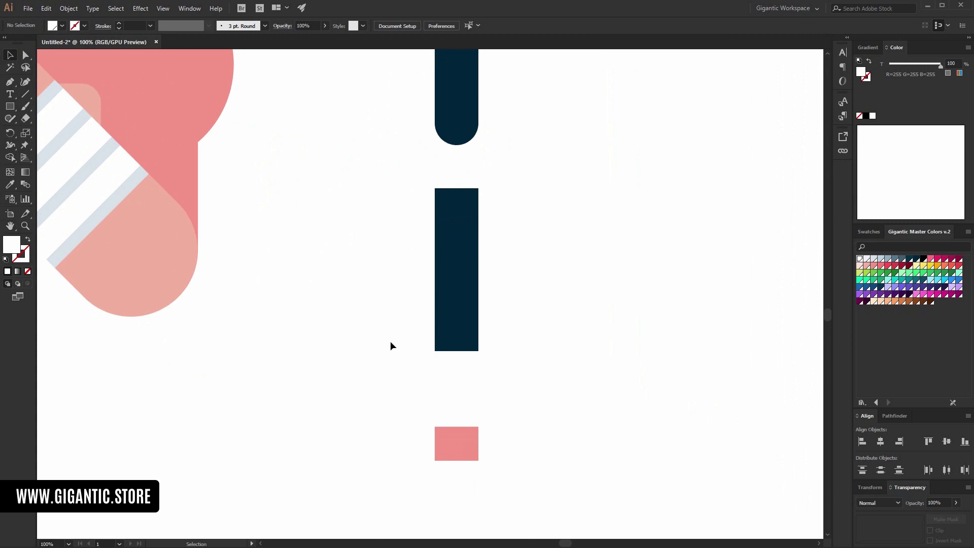
{"action": "key", "text": "a"}
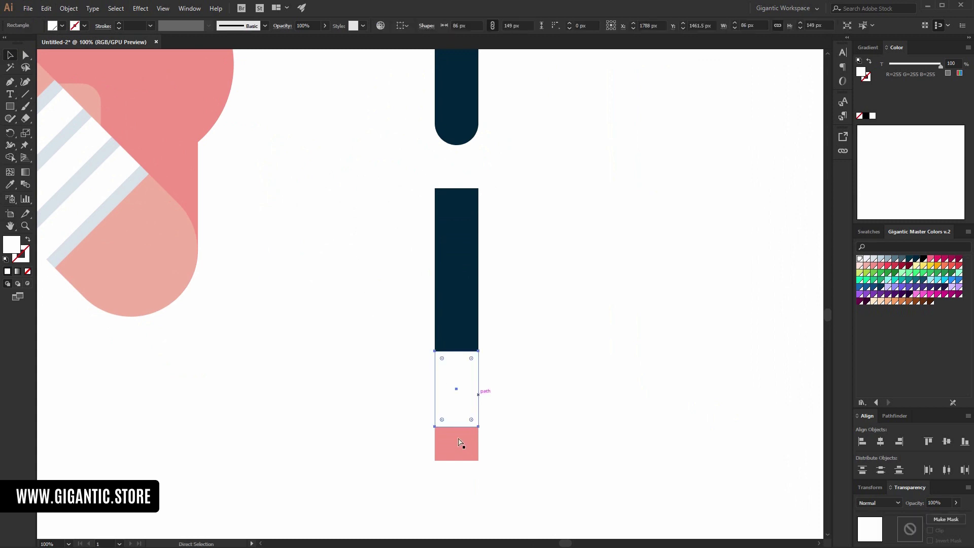
{"action": "left_click_drag", "start_coordinate": [456, 426], "coordinate": [477, 361]}
{"action": "left_click", "coordinate": [874, 259]}
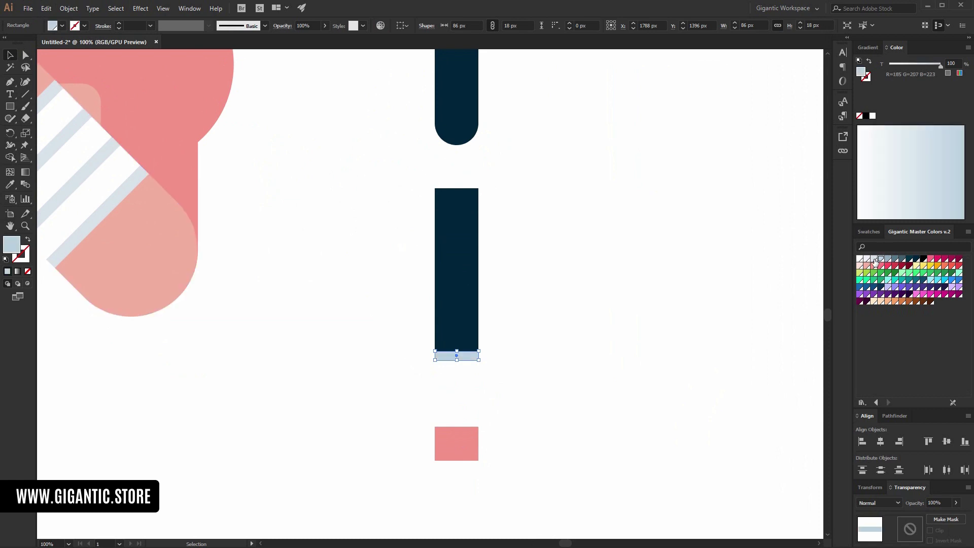
Step: Duplicate the stripe down the white wrap to make four and distribute them evenly by their vertical centers
{"action": "left_click_drag", "start_coordinate": [473, 358], "coordinate": [472, 400]}
{"action": "key", "text": "ctrl+d"}
{"action": "left_click", "coordinate": [470, 357], "text": "shift"}
{"action": "left_click", "coordinate": [464, 376], "text": "shift"}
{"action": "left_click", "coordinate": [468, 399], "text": "shift"}
{"action": "left_click", "coordinate": [467, 422], "text": "shift"}
{"action": "left_click", "coordinate": [470, 375], "text": "shift"}
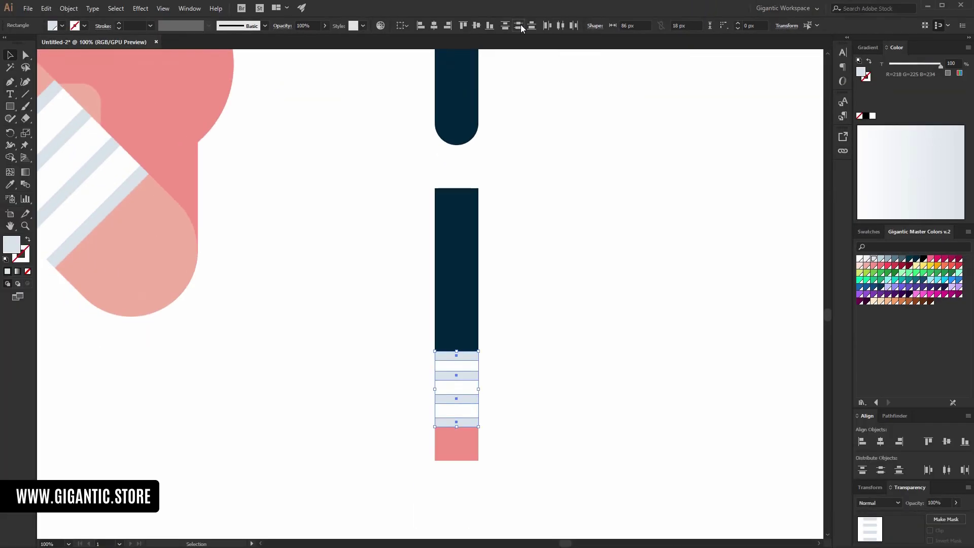
{"action": "left_click", "coordinate": [485, 50]}
Step: Round the top corners of the lower leg bar to 43 px
{"action": "key", "text": "a"}
{"action": "left_click_drag", "start_coordinate": [530, 234], "coordinate": [367, 466]}
{"action": "left_click_drag", "start_coordinate": [386, 177], "coordinate": [508, 209]}
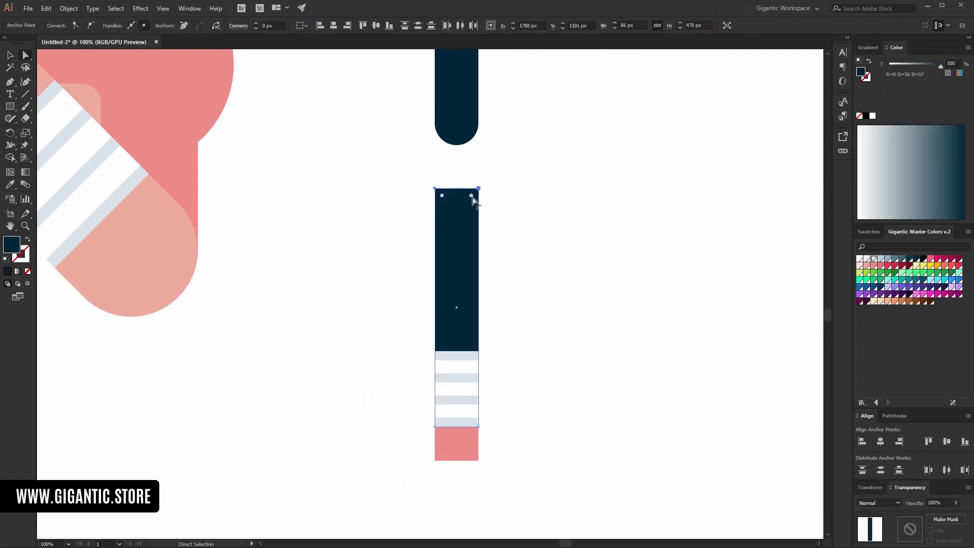
{"action": "left_click_drag", "start_coordinate": [473, 199], "coordinate": [426, 279]}
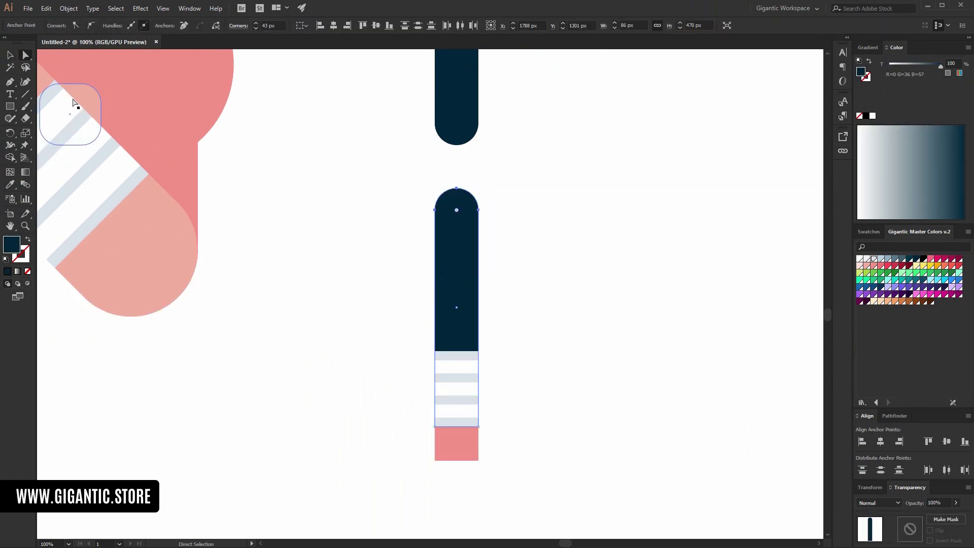
{"action": "left_click", "coordinate": [11, 55]}
{"action": "left_click_drag", "start_coordinate": [409, 188], "coordinate": [566, 457]}
{"action": "left_click", "coordinate": [567, 442]}
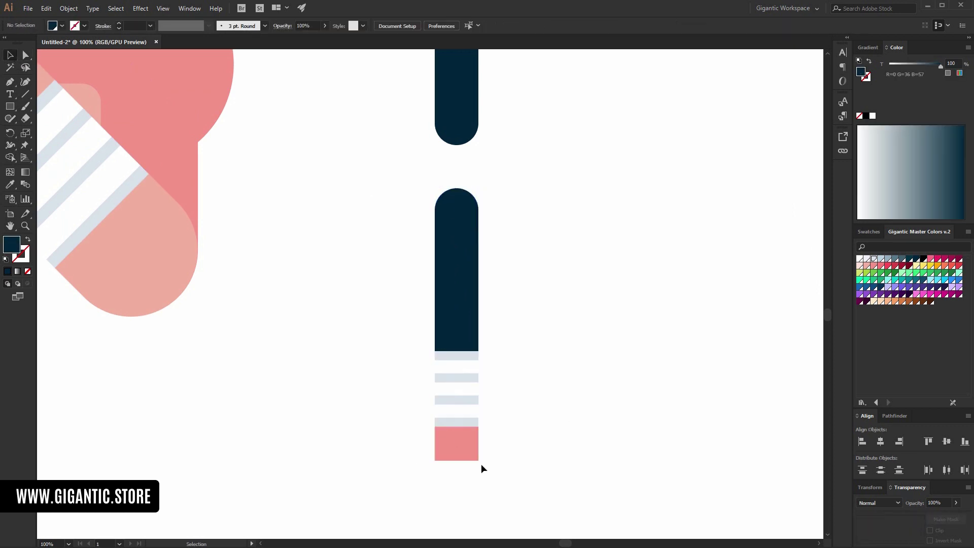
Step: Draw a foot bar 248 × 29 px below the ankle, match its pink fill and round its corners to 14.5 px
{"action": "left_click_drag", "start_coordinate": [503, 449], "coordinate": [377, 464]}
{"action": "key", "text": "i"}
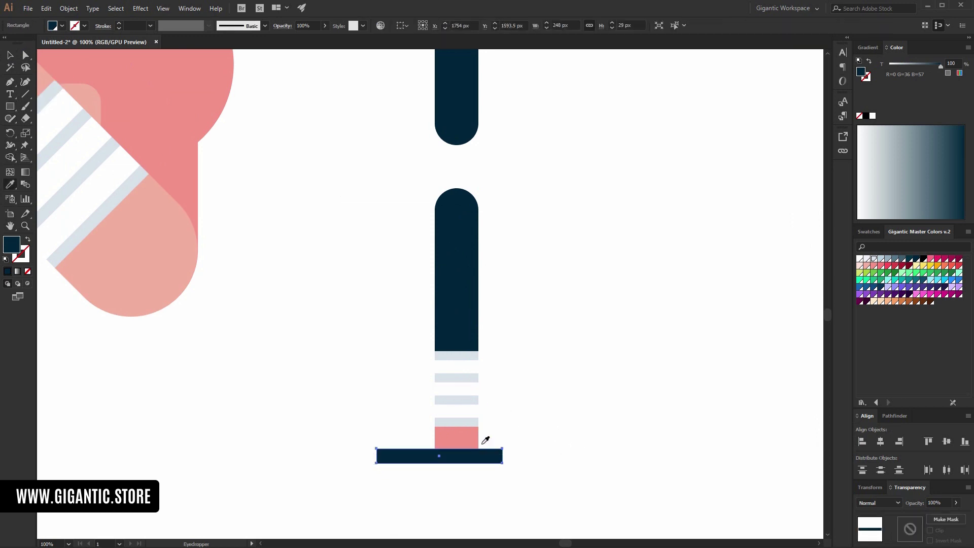
{"action": "left_click", "coordinate": [486, 440]}
{"action": "left_click", "coordinate": [467, 436]}
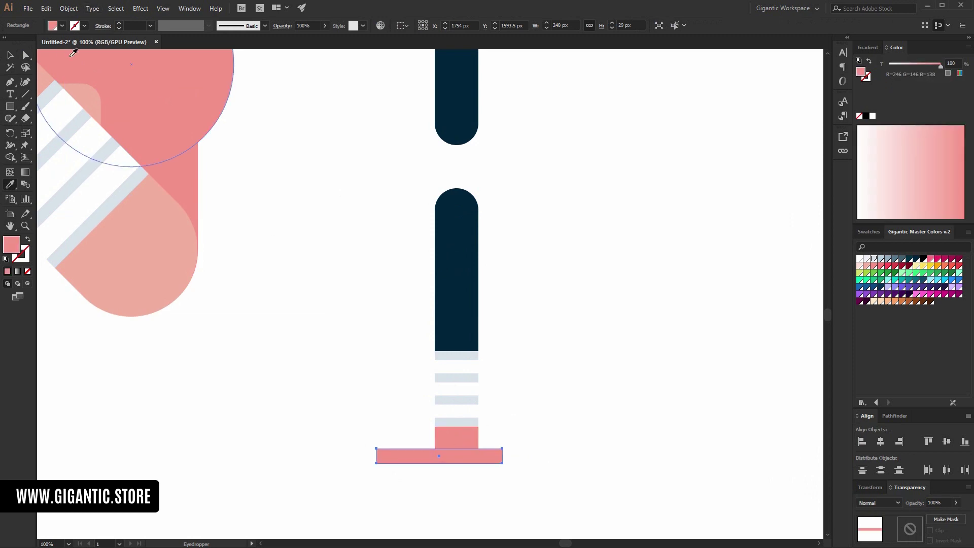
{"action": "left_click", "coordinate": [25, 55]}
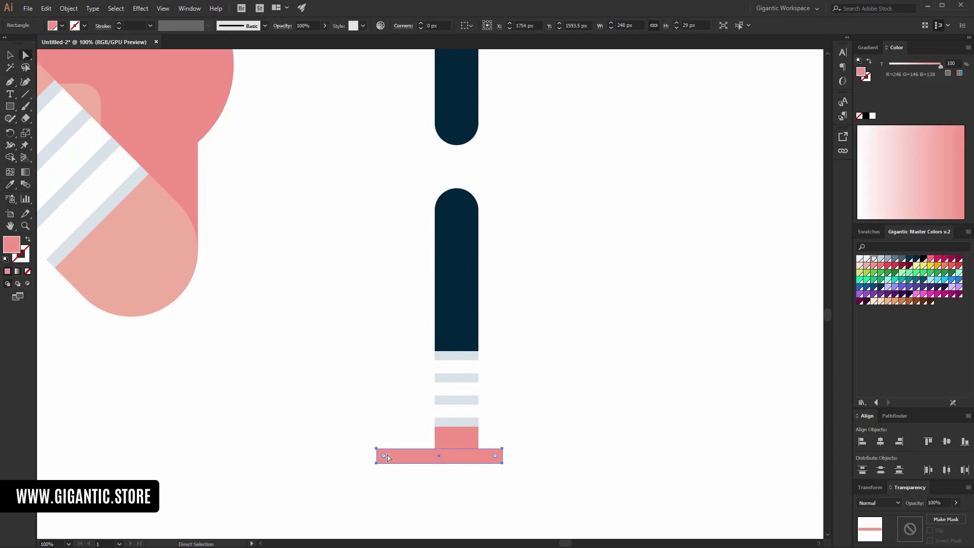
{"action": "left_click_drag", "start_coordinate": [387, 458], "coordinate": [446, 457]}
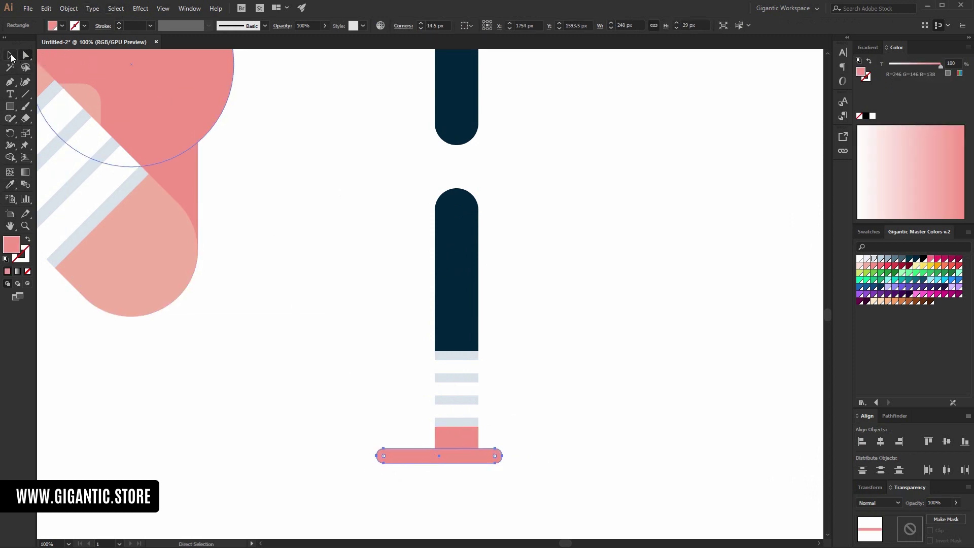
{"action": "left_click", "coordinate": [12, 56]}
{"action": "left_click", "coordinate": [257, 274]}
Step: Draw a dark navy hip shape 277 × 179 px with rounded lower corners beneath the belt, behind the front forearm
{"action": "key", "text": "ctrl+minus"}
{"action": "key", "text": "ctrl+minus"}
{"action": "key", "text": "ctrl+minus"}
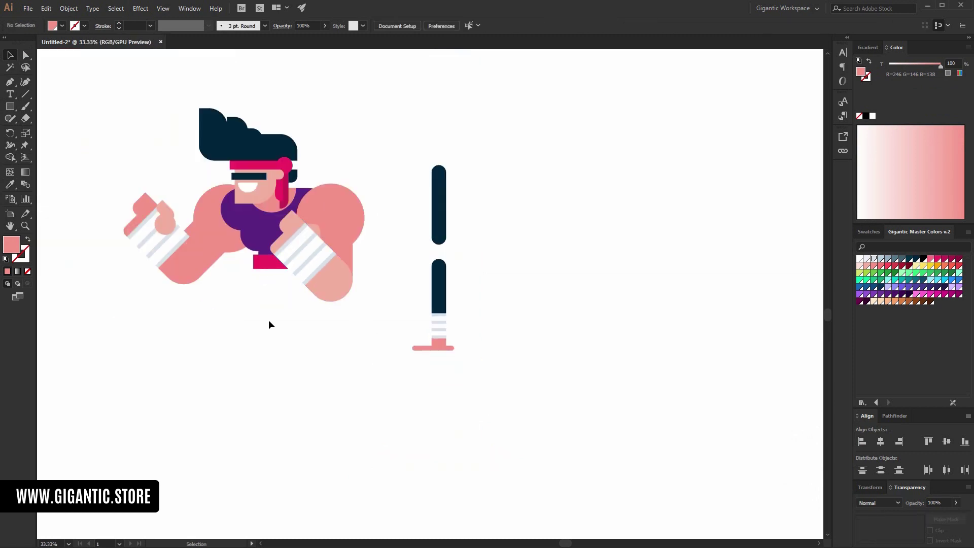
{"action": "key", "text": "m"}
{"action": "left_click_drag", "start_coordinate": [261, 264], "coordinate": [101, 189]}
{"action": "key", "text": "i"}
{"action": "left_click", "coordinate": [440, 196]}
{"action": "key", "text": "a"}
{"action": "key", "text": "v"}
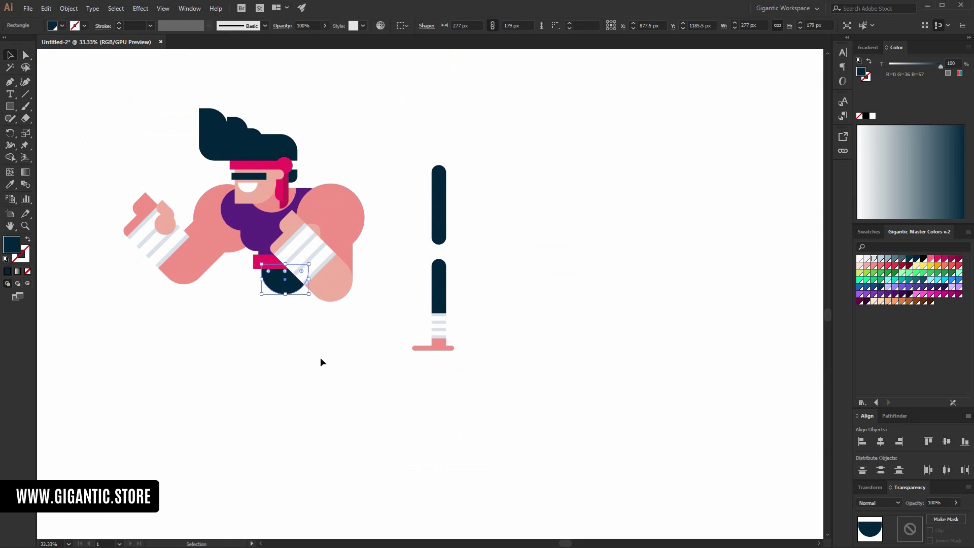
Step: Place a copy of the thigh and lower leg below the torso, keeping the original leg parts off to the side
{"action": "left_click", "coordinate": [321, 357]}
{"action": "left_click_drag", "start_coordinate": [526, 178], "coordinate": [408, 357]}
{"action": "left_click_drag", "start_coordinate": [438, 305], "coordinate": [298, 435]}
{"action": "left_click", "coordinate": [361, 364]}
Step: Rotate the copied thigh 90° to horizontal and the copied lower leg 45° counterclockwise
{"action": "left_click", "coordinate": [299, 335]}
{"action": "left_click_drag", "start_coordinate": [309, 296], "coordinate": [367, 353]}
{"action": "left_click_drag", "start_coordinate": [289, 402], "coordinate": [372, 449]}
{"action": "left_click_drag", "start_coordinate": [287, 437], "coordinate": [304, 384]}
Step: Align the thigh and lower leg by their left and top edges, enlarge them together proportionally and shift them left under the body
{"action": "left_click_drag", "start_coordinate": [358, 327], "coordinate": [295, 426]}
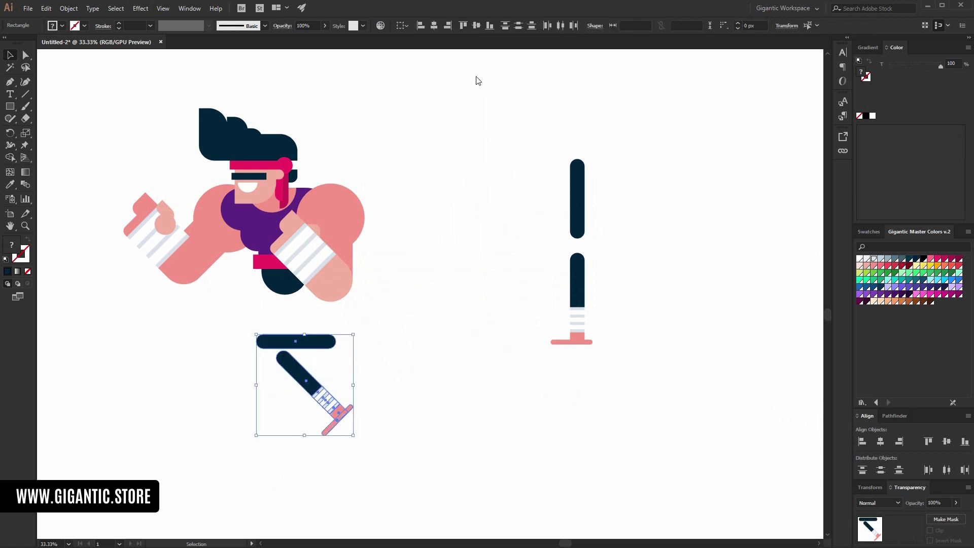
{"action": "left_click", "coordinate": [421, 25]}
{"action": "left_click", "coordinate": [463, 26]}
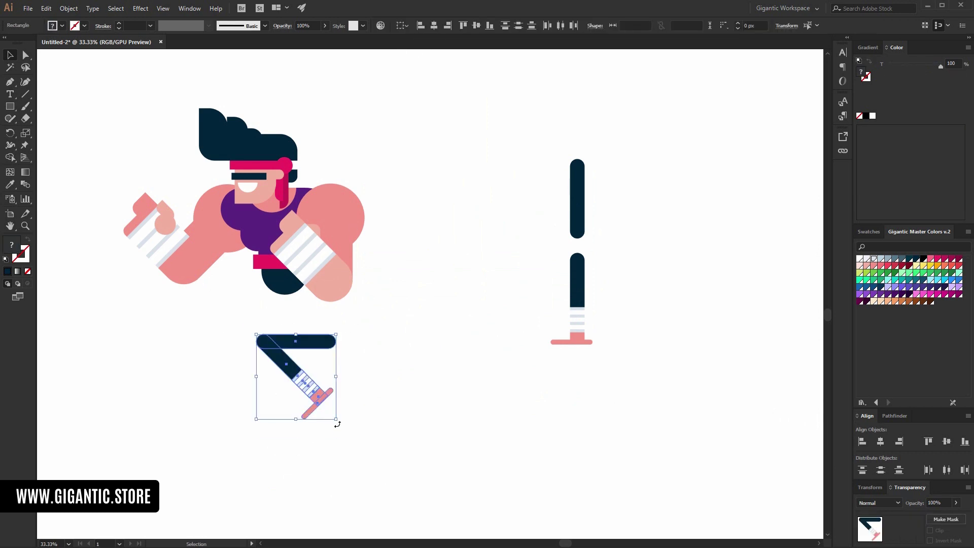
{"action": "left_click_drag", "start_coordinate": [336, 419], "coordinate": [372, 457]}
{"action": "left_click_drag", "start_coordinate": [351, 348], "coordinate": [269, 344]}
Step: Ungroup the bent lower leg, rotate its foot bar to vertical and nudge it into place on the ankle
{"action": "left_click", "coordinate": [265, 439]}
{"action": "left_click", "coordinate": [257, 438]}
{"action": "right_click", "coordinate": [257, 437]}
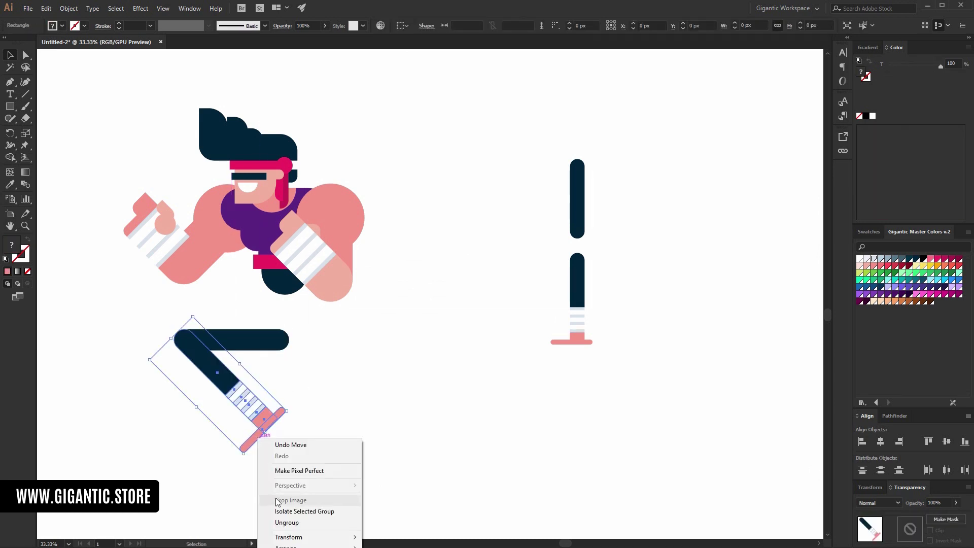
{"action": "left_click", "coordinate": [288, 522]}
{"action": "left_click", "coordinate": [271, 443]}
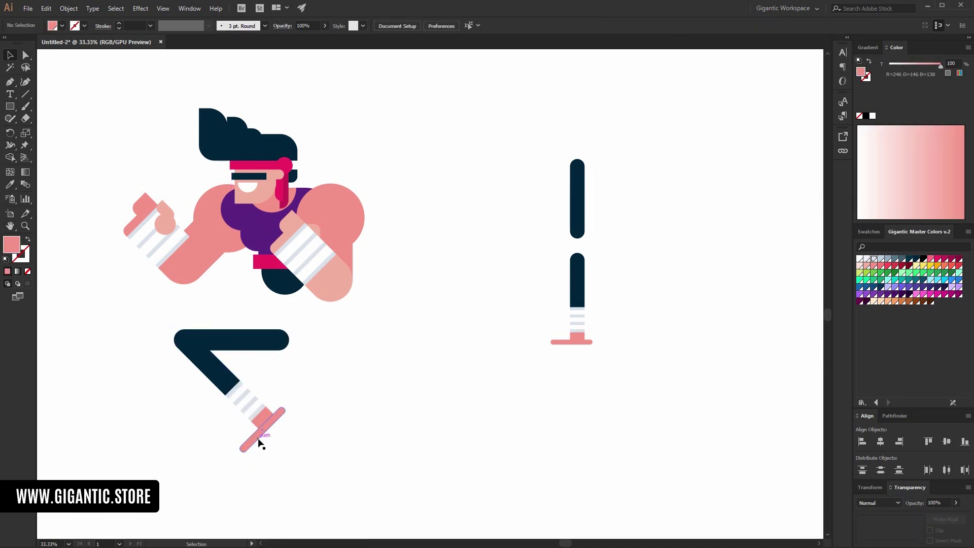
{"action": "left_click_drag", "start_coordinate": [291, 409], "coordinate": [283, 385]}
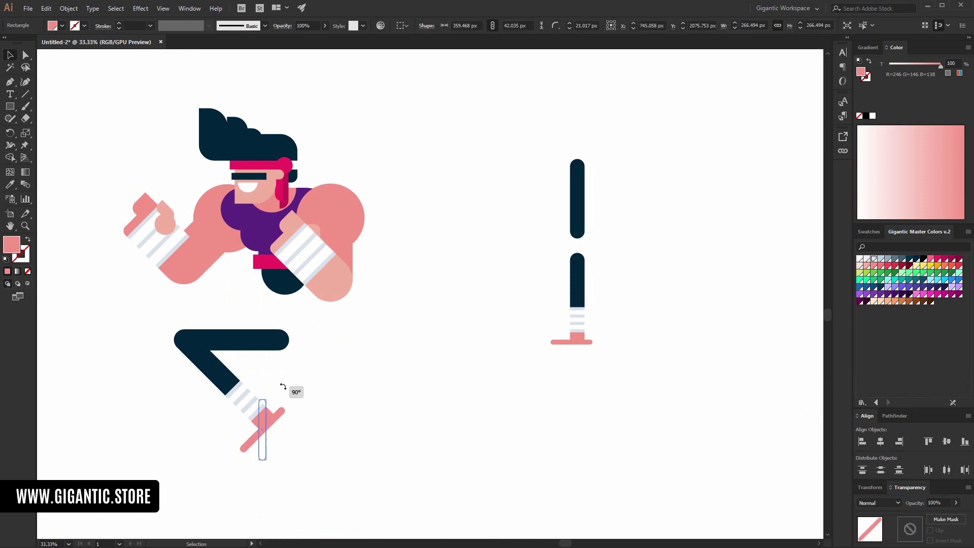
{"action": "left_click", "coordinate": [266, 448]}
{"action": "left_click_drag", "start_coordinate": [259, 451], "coordinate": [264, 452]}
Step: Reshape the bent leg's ankle square by moving its outer corner up against the foot bar to form a tapered heel
{"action": "scroll", "coordinate": [330, 447], "scroll_direction": "down", "scroll_amount": 1}
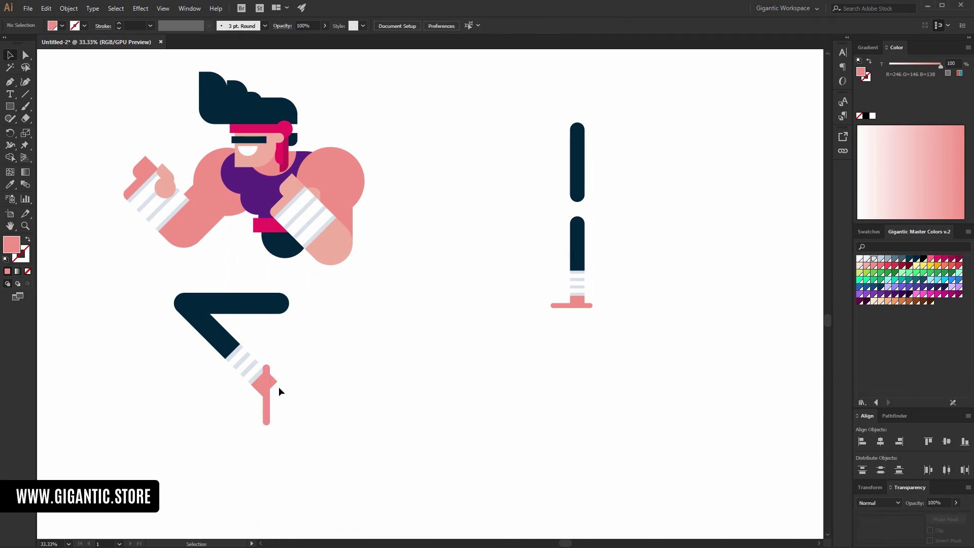
{"action": "key", "text": "ctrl+plus"}
{"action": "key", "text": "ctrl+plus"}
{"action": "key", "text": "ctrl+plus"}
{"action": "left_click_drag", "start_coordinate": [269, 390], "coordinate": [681, 192]}
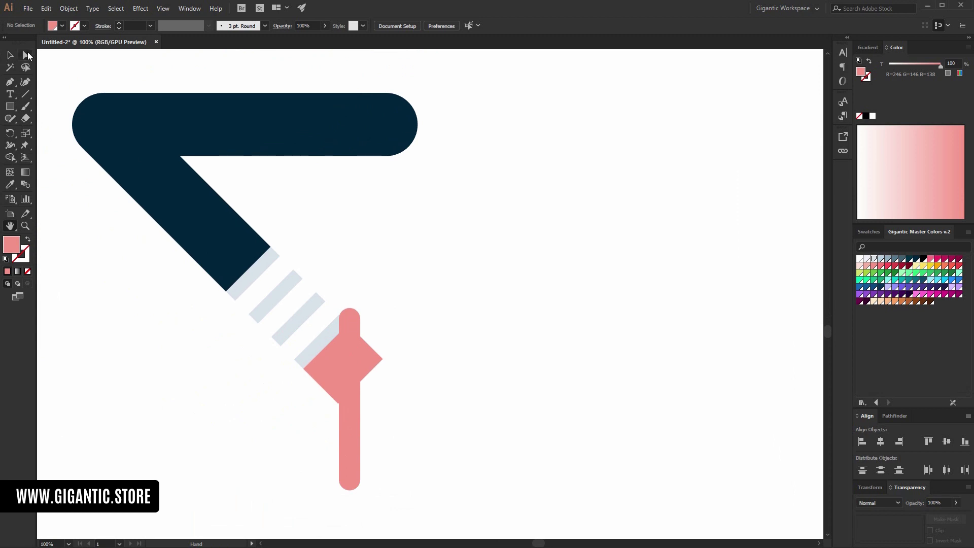
{"action": "left_click", "coordinate": [381, 361]}
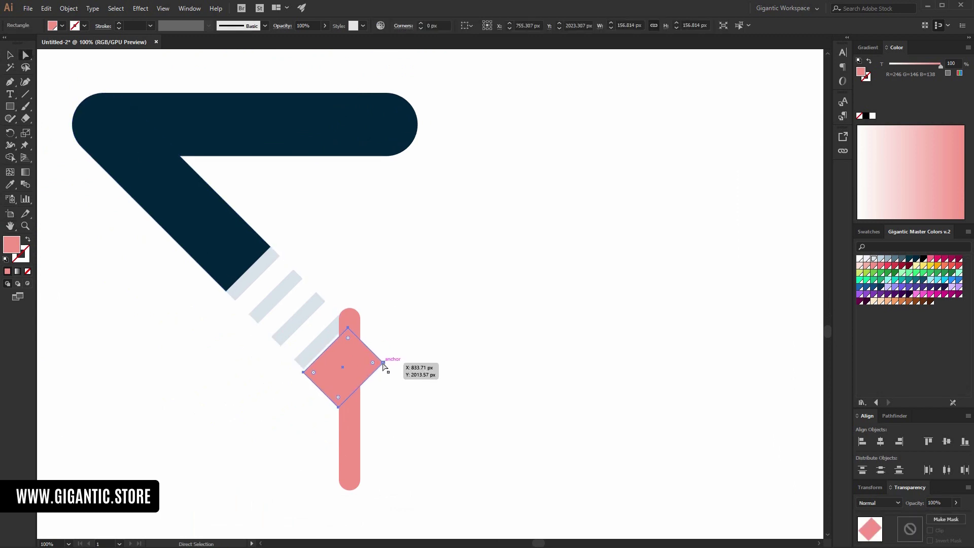
{"action": "left_click_drag", "start_coordinate": [383, 363], "coordinate": [356, 332]}
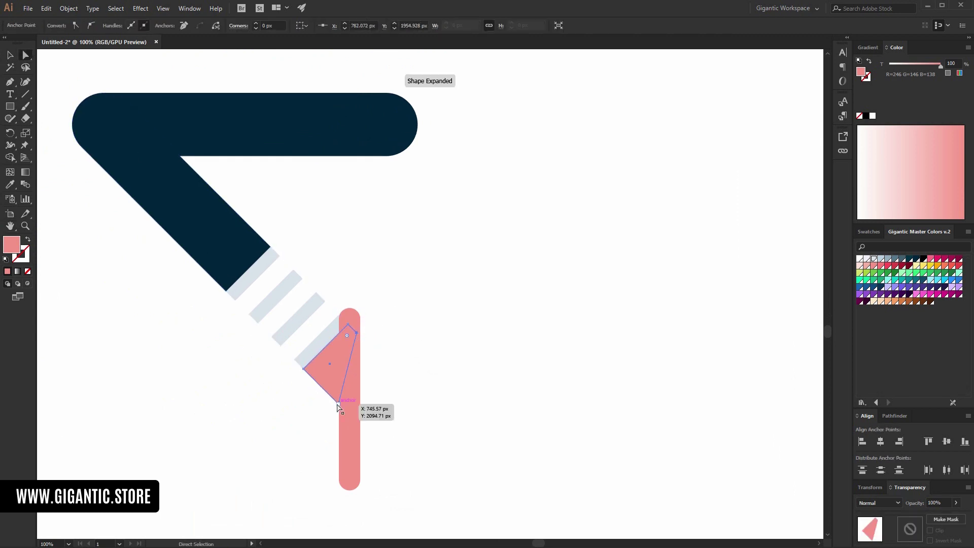
{"action": "left_click", "coordinate": [6, 57]}
{"action": "left_click", "coordinate": [41, 56]}
Step: Group all parts of the bent leg, scale it slightly and move it up to join the hips
{"action": "key", "text": "ctrl+minus"}
{"action": "key", "text": "ctrl+minus"}
{"action": "key", "text": "ctrl+minus"}
{"action": "key", "text": "ctrl+minus"}
{"action": "key", "text": "ctrl+minus"}
{"action": "left_click_drag", "start_coordinate": [442, 350], "coordinate": [353, 248]}
{"action": "key", "text": "ctrl+g"}
{"action": "left_click_drag", "start_coordinate": [427, 344], "coordinate": [423, 338]}
{"action": "left_click_drag", "start_coordinate": [406, 249], "coordinate": [411, 206]}
{"action": "left_click", "coordinate": [442, 291]}
{"action": "left_click", "coordinate": [415, 242]}
{"action": "left_click", "coordinate": [473, 315]}
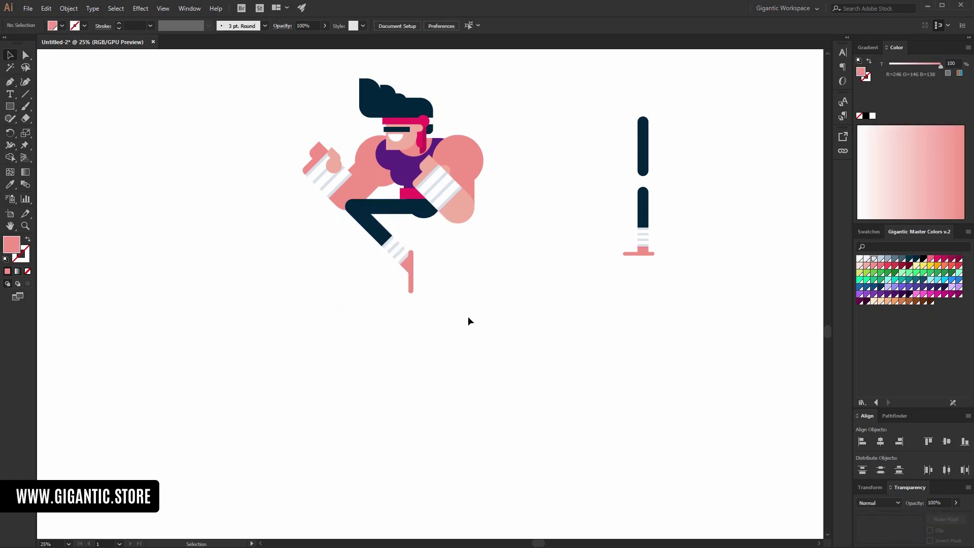
Step: Place a copy of the bent leg beside the character and delete the leftover straight thigh and lower leg
{"action": "key", "text": "h"}
{"action": "left_click_drag", "start_coordinate": [494, 296], "coordinate": [414, 373]}
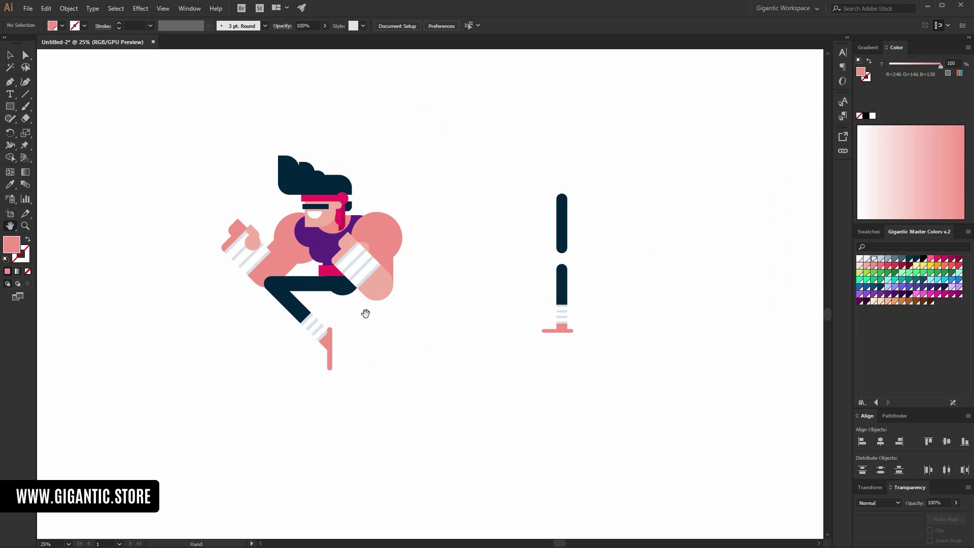
{"action": "key", "text": "ctrl+plus"}
{"action": "key", "text": "v"}
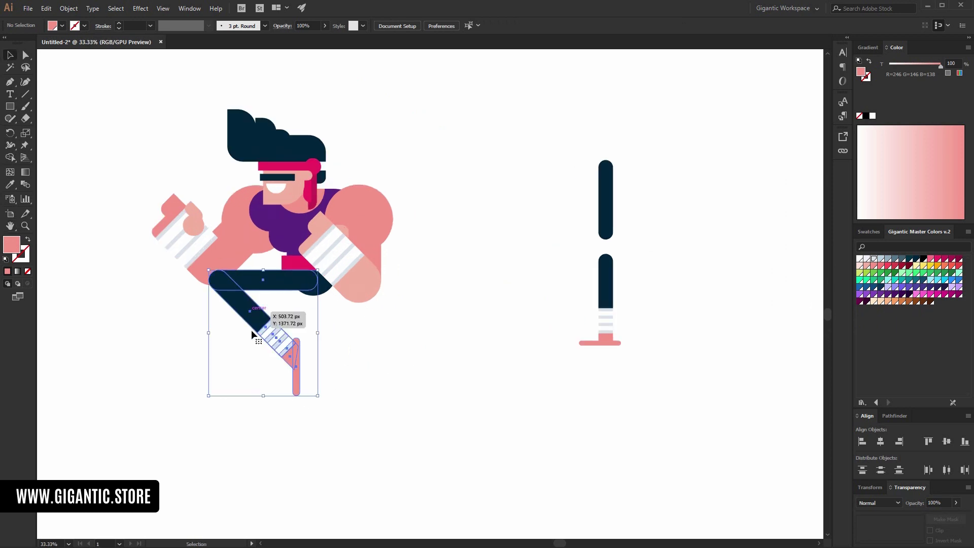
{"action": "left_click_drag", "start_coordinate": [251, 330], "coordinate": [484, 399]}
{"action": "left_click_drag", "start_coordinate": [667, 148], "coordinate": [589, 347]}
{"action": "left_click_drag", "start_coordinate": [623, 156], "coordinate": [618, 447]}
{"action": "left_click", "coordinate": [699, 358]}
{"action": "left_click_drag", "start_coordinate": [672, 174], "coordinate": [593, 284]}
{"action": "key", "text": "Delete"}
{"action": "left_click_drag", "start_coordinate": [657, 148], "coordinate": [577, 182]}
{"action": "key", "text": "Delete"}
Step: Reflect the copied leg across the vertical axis and move it up beside the character
{"action": "left_click", "coordinate": [537, 351]}
{"action": "right_click", "coordinate": [536, 349]}
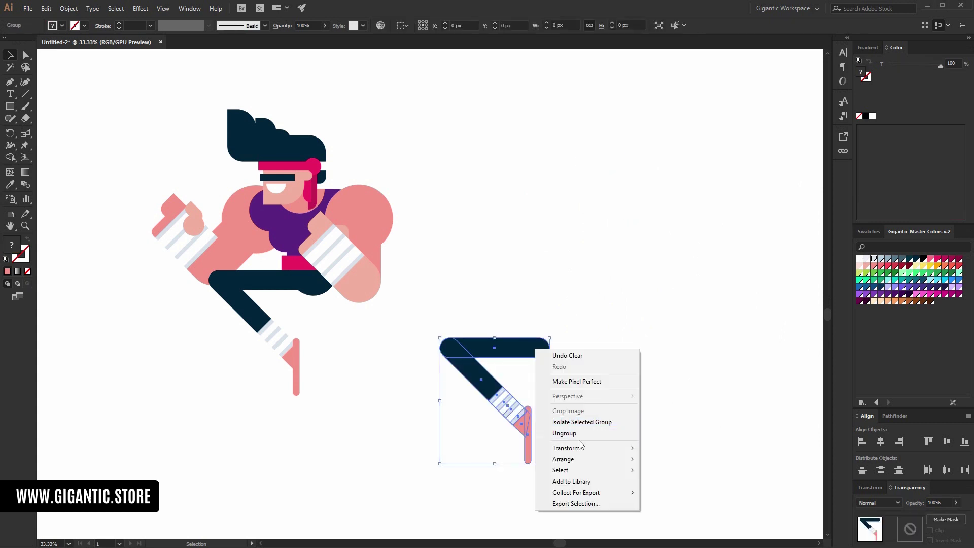
{"action": "mouse_move", "coordinate": [599, 449]}
{"action": "left_click", "coordinate": [658, 485]}
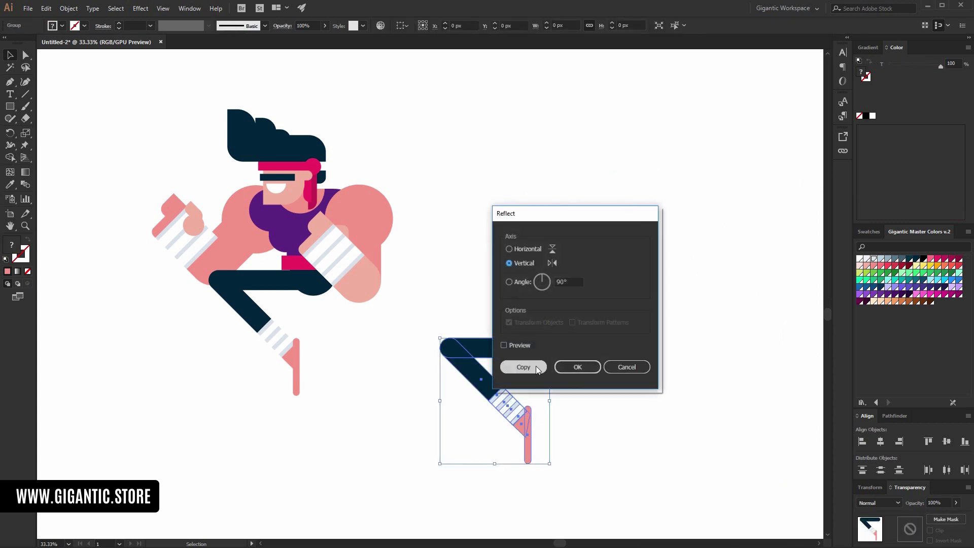
{"action": "left_click", "coordinate": [587, 369]}
{"action": "left_click_drag", "start_coordinate": [549, 358], "coordinate": [571, 218]}
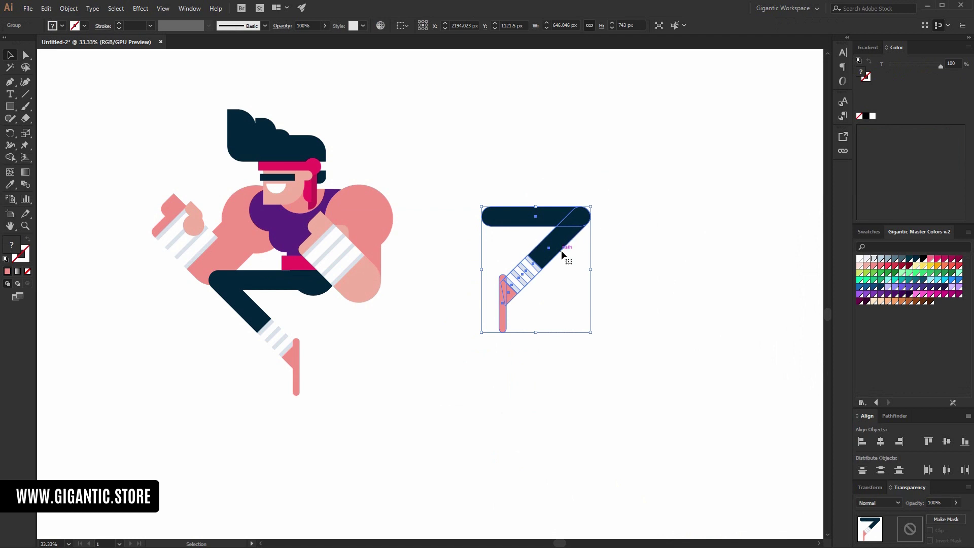
Step: Ungroup the mirrored leg, rotate the thigh to a 45° diagonal and the lower leg to vertical, and bring them together at the knee
{"action": "right_click", "coordinate": [565, 236]}
{"action": "left_click", "coordinate": [511, 203]}
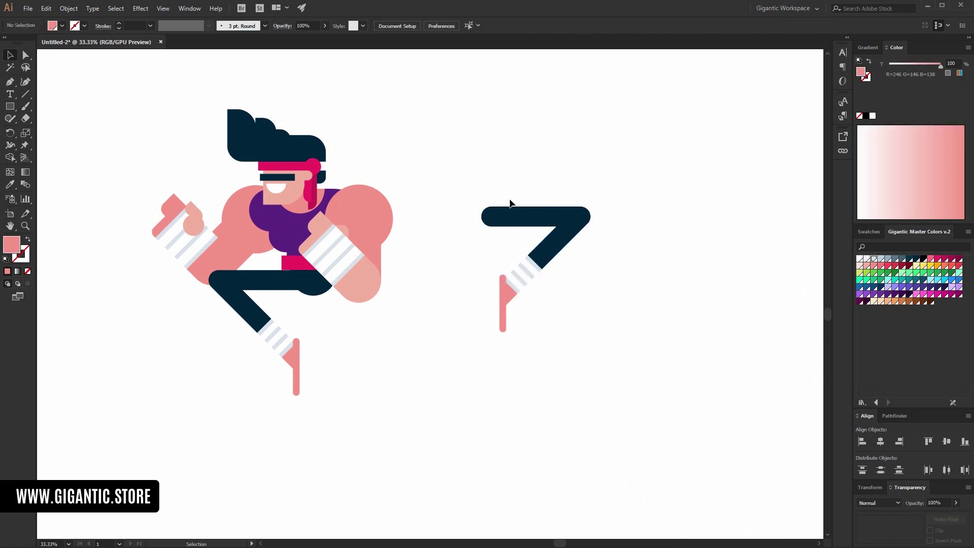
{"action": "left_click_drag", "start_coordinate": [596, 204], "coordinate": [610, 240]}
{"action": "left_click_drag", "start_coordinate": [543, 226], "coordinate": [519, 194]}
{"action": "left_click_drag", "start_coordinate": [546, 356], "coordinate": [489, 248]}
{"action": "left_click_drag", "start_coordinate": [594, 333], "coordinate": [647, 287]}
{"action": "left_click_drag", "start_coordinate": [539, 247], "coordinate": [551, 289]}
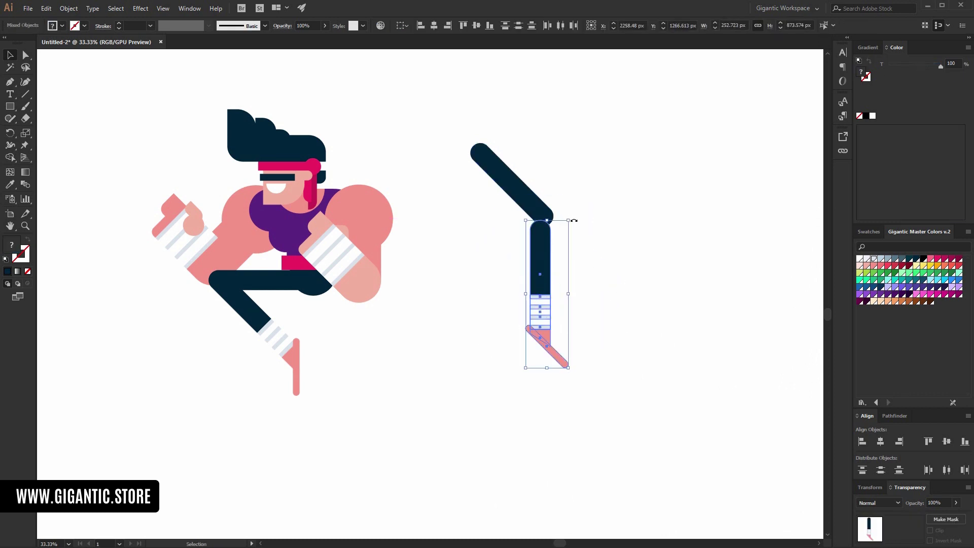
Step: Rotate the foot bar to horizontal, then group the rest of the lower leg and tilt it about 15° clockwise
{"action": "left_click_drag", "start_coordinate": [577, 216], "coordinate": [587, 220]}
{"action": "key", "text": "ctrl+z"}
{"action": "left_click", "coordinate": [572, 387]}
{"action": "left_click", "coordinate": [561, 358]}
{"action": "left_click_drag", "start_coordinate": [575, 363], "coordinate": [527, 345]}
{"action": "left_click", "coordinate": [583, 292]}
{"action": "key", "text": "ctrl+g"}
{"action": "left_click_drag", "start_coordinate": [553, 219], "coordinate": [575, 223]}
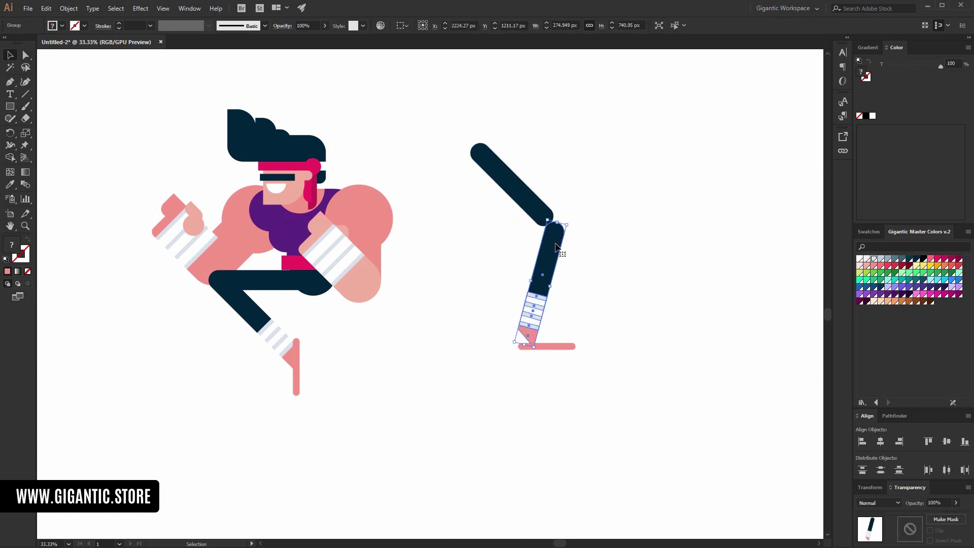
Step: Move the tilted lower leg onto the thigh's knee end and align both by their right edges
{"action": "left_click_drag", "start_coordinate": [544, 253], "coordinate": [521, 235]}
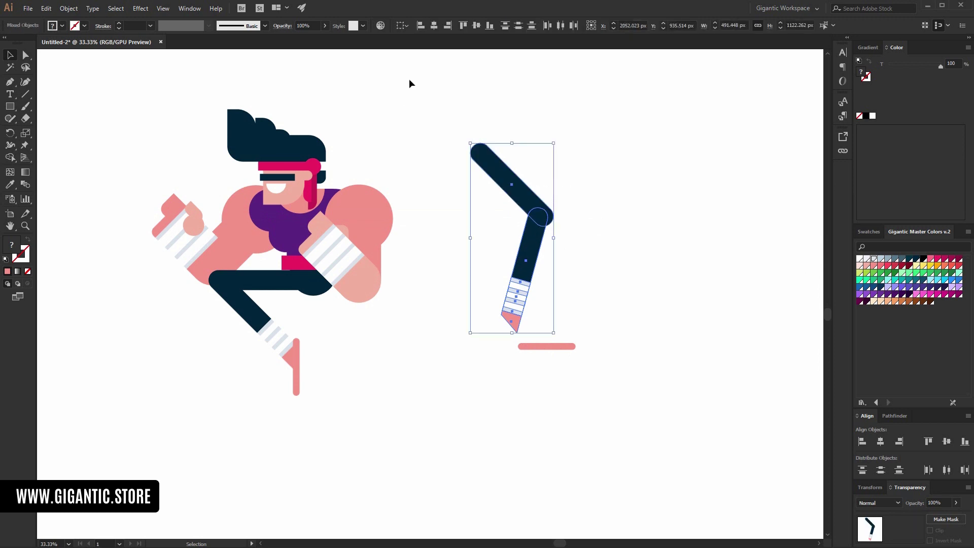
{"action": "left_click", "coordinate": [448, 26]}
{"action": "left_click", "coordinate": [665, 157]}
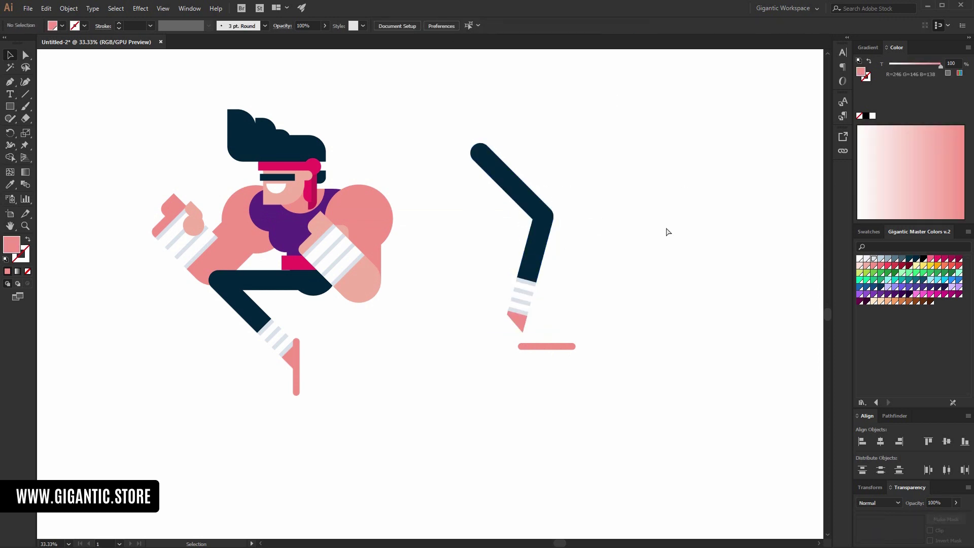
{"action": "key", "text": "ctrl+1"}
{"action": "left_click_drag", "start_coordinate": [709, 234], "coordinate": [224, 391]}
{"action": "key", "text": "v"}
{"action": "left_click", "coordinate": [448, 257]}
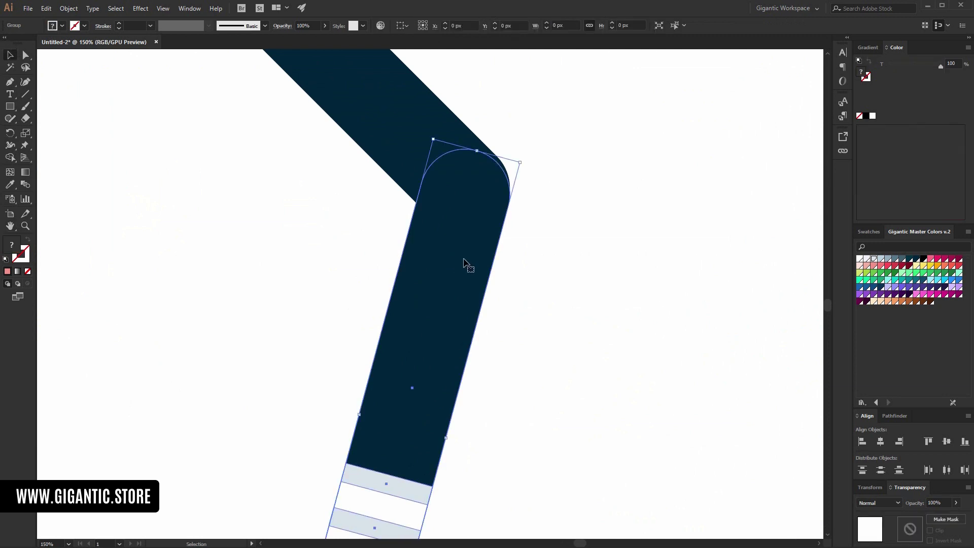
{"action": "left_click", "coordinate": [578, 256]}
{"action": "key", "text": "ctrl+minus"}
{"action": "key", "text": "ctrl+minus"}
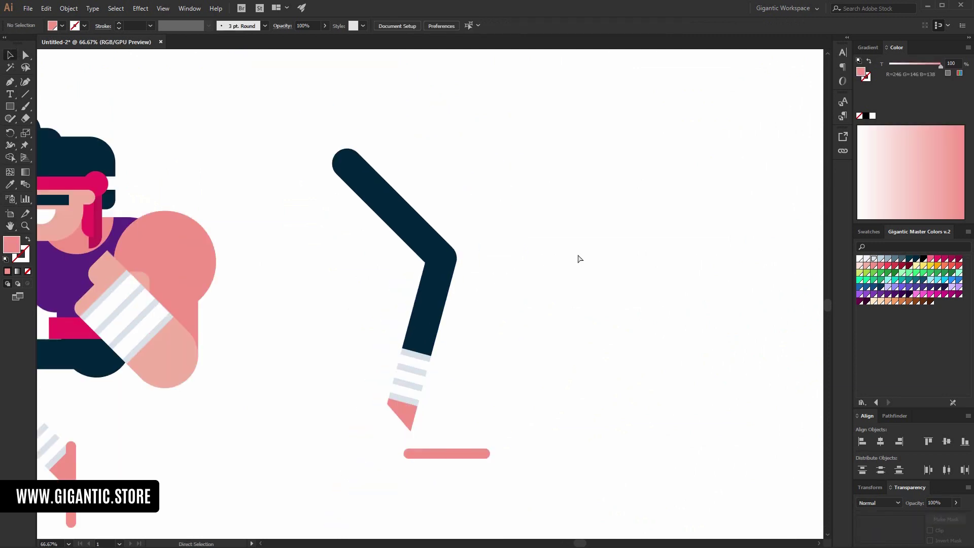
Step: Place the foot bar under the ankle and pull the ankle's slanted corner down to the bar to square off the heel
{"action": "mouse_move", "coordinate": [433, 453]}
{"action": "left_mouse_down"}
{"action": "mouse_move", "coordinate": [391, 434]}
{"action": "mouse_move", "coordinate": [407, 429]}
{"action": "left_mouse_up"}
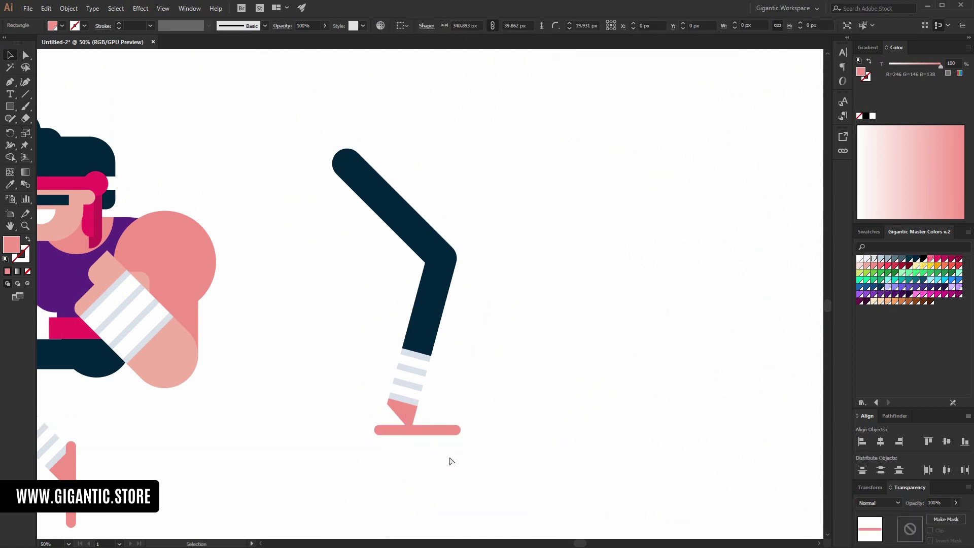
{"action": "key", "text": "ctrl+plus"}
{"action": "key", "text": "ctrl+plus"}
{"action": "key", "text": "ctrl+plus"}
{"action": "left_click_drag", "start_coordinate": [496, 424], "coordinate": [722, 161]}
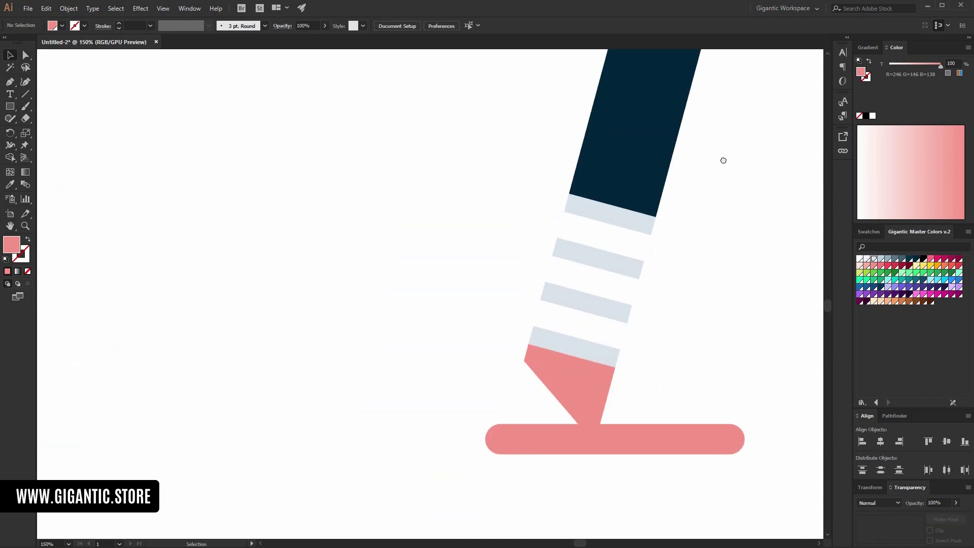
{"action": "left_click_drag", "start_coordinate": [652, 294], "coordinate": [677, 228]}
{"action": "left_click", "coordinate": [26, 56]}
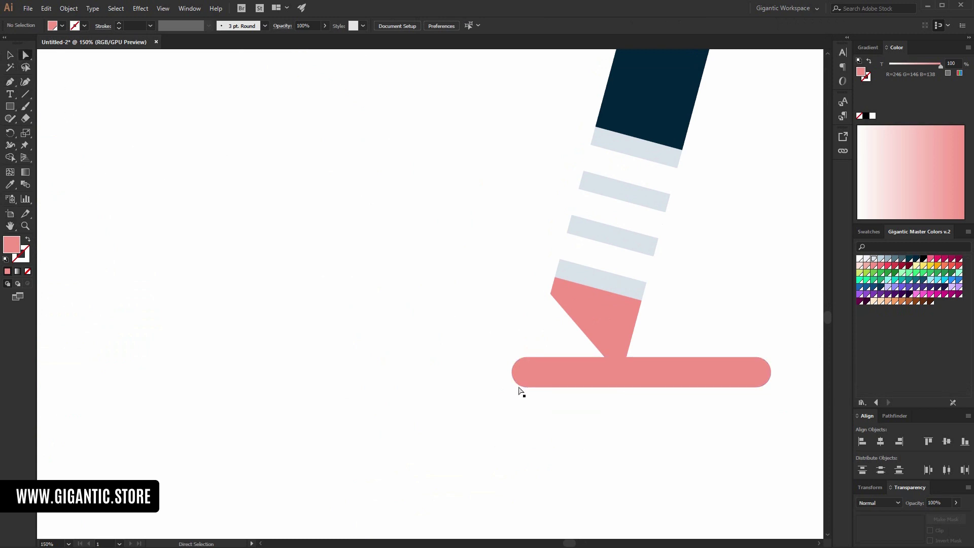
{"action": "left_click", "coordinate": [577, 308]}
{"action": "left_click", "coordinate": [552, 294]}
{"action": "left_click_drag", "start_coordinate": [551, 294], "coordinate": [531, 365]}
{"action": "left_click", "coordinate": [10, 55]}
{"action": "left_click", "coordinate": [154, 98]}
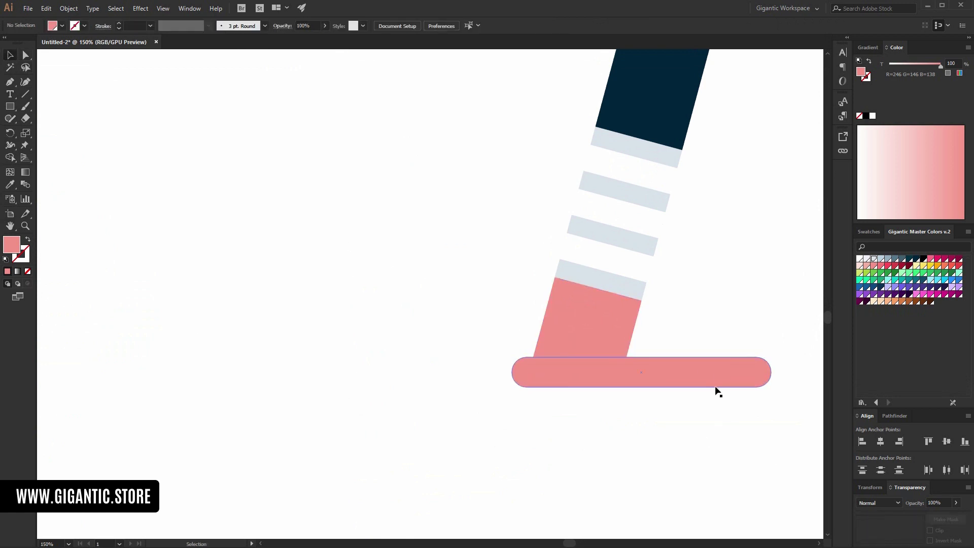
Step: Nudge the foot bar up and slightly right so it sits flush with the ankle
{"action": "left_click", "coordinate": [710, 377]}
{"action": "key", "text": "Up"}
{"action": "key", "text": "Up"}
{"action": "key", "text": "Up"}
{"action": "key", "text": "Up"}
{"action": "key", "text": "Up"}
{"action": "key", "text": "Up"}
{"action": "key", "text": "Up"}
{"action": "key", "text": "Up"}
{"action": "key", "text": "Up"}
{"action": "key", "text": "Up"}
{"action": "key", "text": "Up"}
{"action": "key", "text": "Up"}
{"action": "key", "text": "Up"}
{"action": "key", "text": "Up"}
{"action": "key", "text": "Up"}
{"action": "key", "text": "Up"}
{"action": "left_click", "coordinate": [704, 415]}
{"action": "key", "text": "ctrl+minus"}
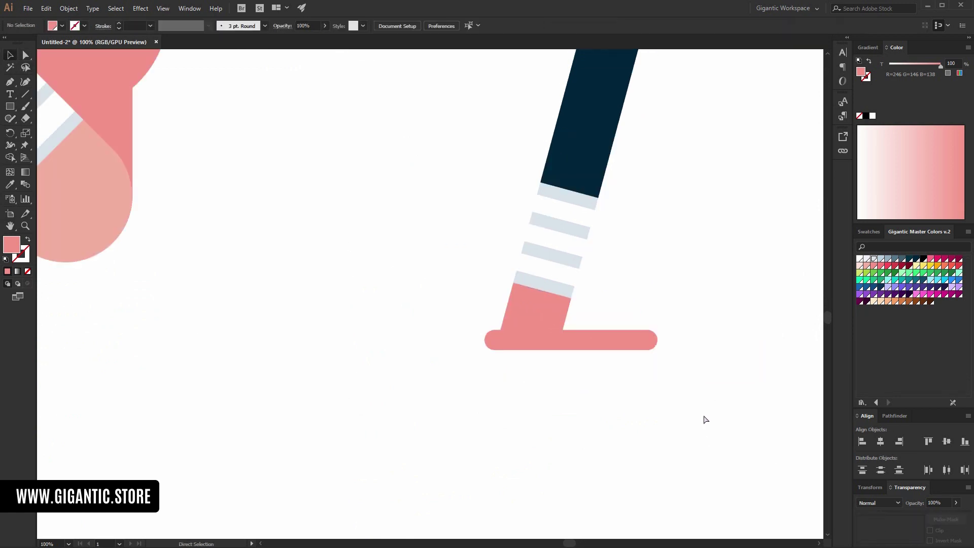
{"action": "key", "text": "ctrl+minus"}
{"action": "key", "text": "Right"}
{"action": "key", "text": "Right"}
{"action": "key", "text": "Right"}
{"action": "key", "text": "Right"}
{"action": "key", "text": "Right"}
{"action": "key", "text": "Right"}
{"action": "key", "text": "Right"}
{"action": "key", "text": "Right"}
{"action": "key", "text": "Right"}
{"action": "key", "text": "Right"}
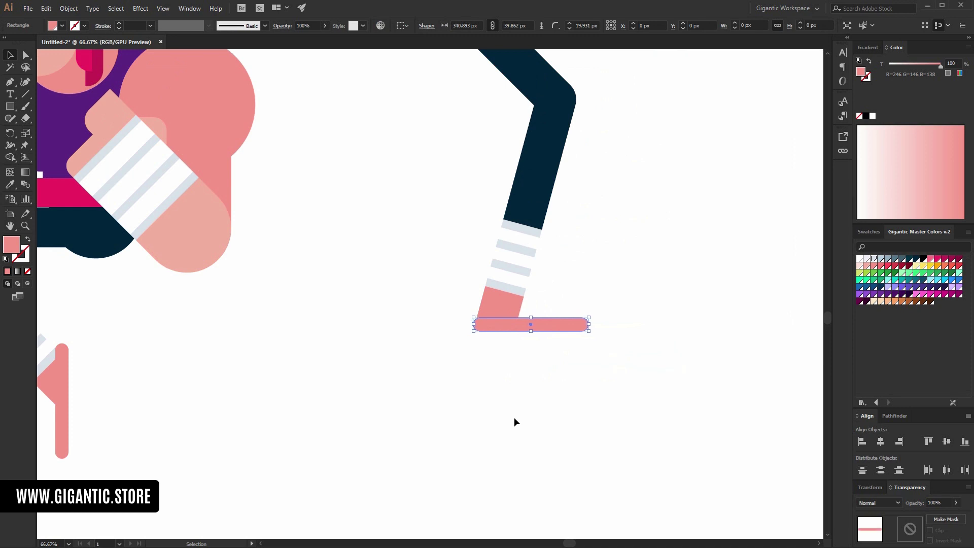
{"action": "left_click", "coordinate": [507, 425]}
Step: Attach the standing leg to the character's hips and scale both legs down together proportionally
{"action": "key", "text": "ctrl+minus"}
{"action": "key", "text": "ctrl+minus"}
{"action": "key", "text": "ctrl+minus"}
{"action": "left_click_drag", "start_coordinate": [555, 165], "coordinate": [403, 329]}
{"action": "key", "text": "v"}
{"action": "left_click_drag", "start_coordinate": [468, 194], "coordinate": [348, 306]}
{"action": "left_click", "coordinate": [391, 346]}
{"action": "left_click_drag", "start_coordinate": [401, 409], "coordinate": [272, 341]}
{"action": "left_click_drag", "start_coordinate": [373, 407], "coordinate": [368, 392]}
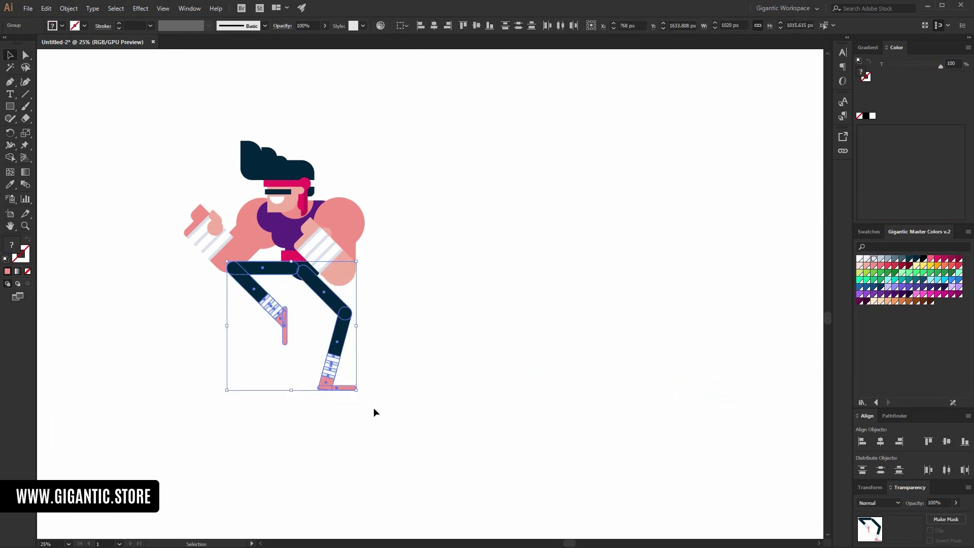
Step: Nudge the standing leg to the right along the hips
{"action": "left_click_drag", "start_coordinate": [405, 307], "coordinate": [332, 397]}
{"action": "key", "text": "Right"}
{"action": "key", "text": "Right"}
{"action": "key", "text": "Right"}
{"action": "key", "text": "Right"}
{"action": "key", "text": "Right"}
{"action": "key", "text": "Right"}
{"action": "key", "text": "Right"}
{"action": "key", "text": "Right"}
{"action": "key", "text": "Right"}
{"action": "key", "text": "Right"}
{"action": "key", "text": "Right"}
{"action": "key", "text": "Right"}
{"action": "key", "text": "Right"}
{"action": "key", "text": "Right"}
{"action": "key", "text": "Right"}
{"action": "key", "text": "Right"}
{"action": "key", "text": "Right"}
{"action": "key", "text": "Right"}
{"action": "key", "text": "Right"}
{"action": "key", "text": "Right"}
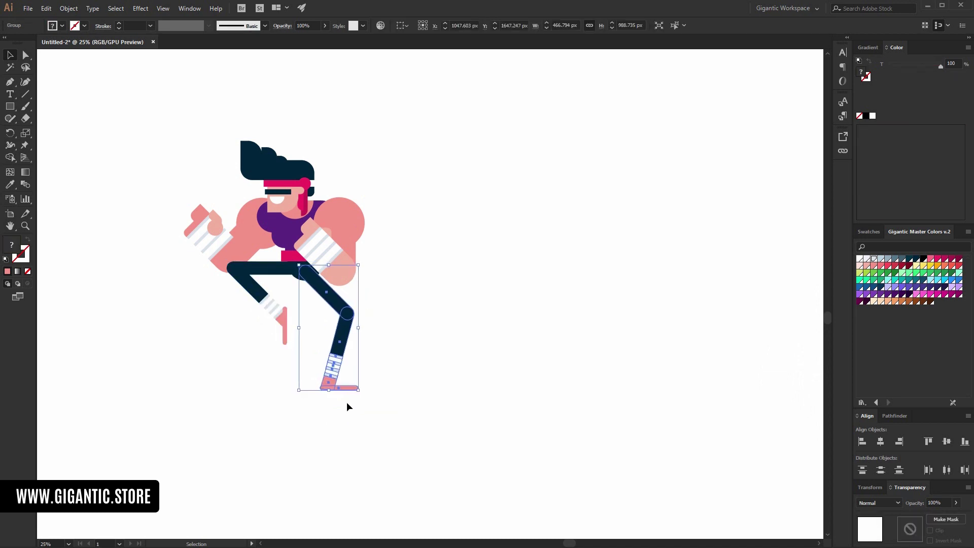
{"action": "key", "text": "Right"}
{"action": "key", "text": "Right"}
{"action": "key", "text": "Right"}
{"action": "key", "text": "Right"}
{"action": "key", "text": "Right"}
{"action": "key", "text": "Right"}
{"action": "key", "text": "Right"}
{"action": "key", "text": "Right"}
{"action": "key", "text": "Right"}
{"action": "key", "text": "Right"}
{"action": "key", "text": "Right"}
{"action": "key", "text": "Right"}
{"action": "left_click", "coordinate": [422, 348]}
Step: Send the standing leg backward in the stacking order behind the front arm
{"action": "left_click", "coordinate": [338, 347]}
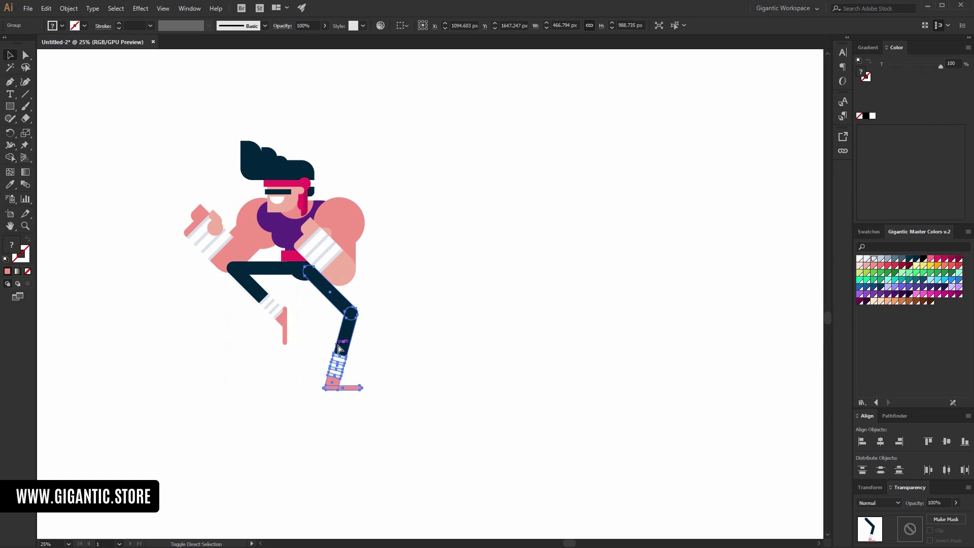
{"action": "key", "text": "ctrl+["}
{"action": "left_click", "coordinate": [536, 288]}
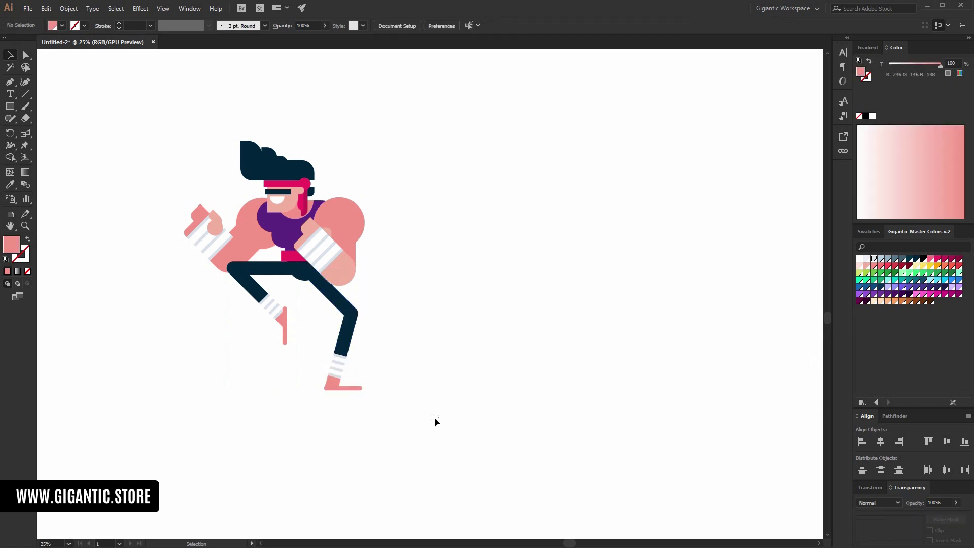
{"action": "left_click_drag", "start_coordinate": [344, 339], "coordinate": [345, 339]}
{"action": "left_click", "coordinate": [477, 323]}
Step: Scale the head group down slightly, keeping it seated on the neck
{"action": "left_click", "coordinate": [288, 191]}
{"action": "left_click_drag", "start_coordinate": [315, 146], "coordinate": [310, 145]}
{"action": "left_click", "coordinate": [398, 147]}
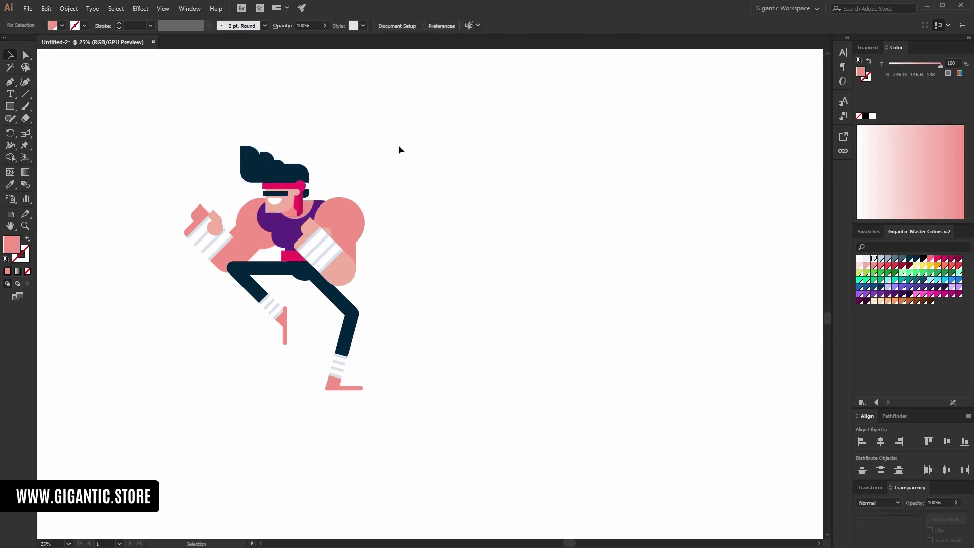
{"action": "left_click", "coordinate": [303, 150]}
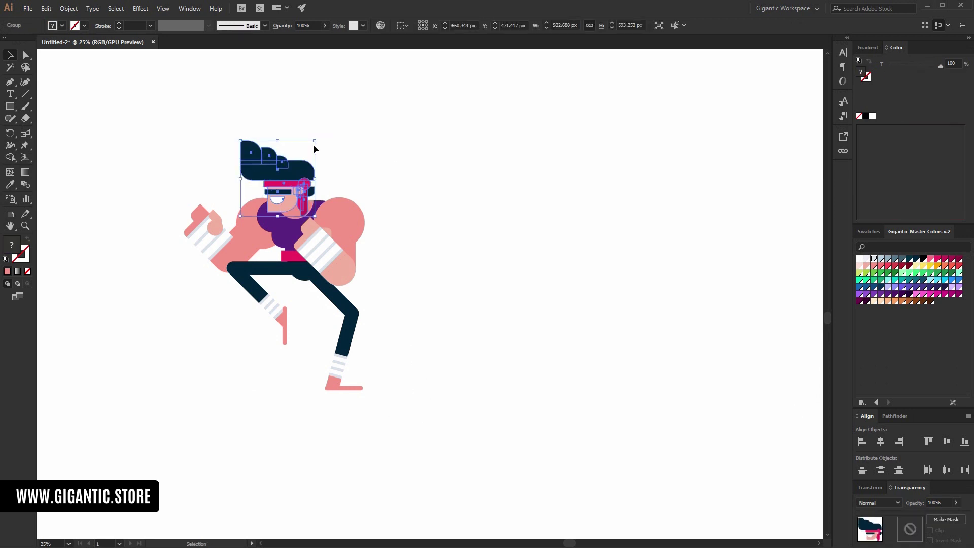
{"action": "left_click_drag", "start_coordinate": [310, 142], "coordinate": [309, 146]}
{"action": "left_click", "coordinate": [379, 146]}
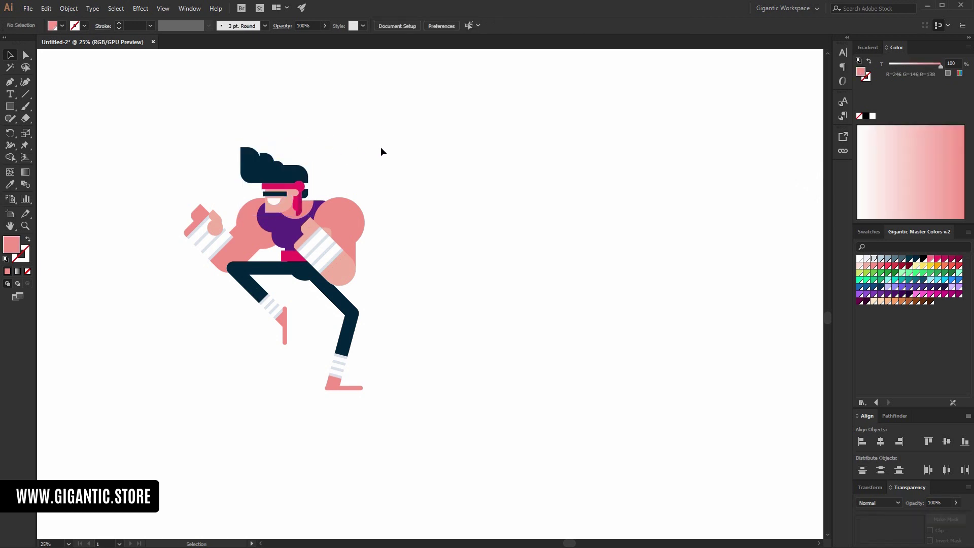
Step: Group the entire character and move it to the middle of the canvas
{"action": "left_click_drag", "start_coordinate": [456, 128], "coordinate": [205, 435]}
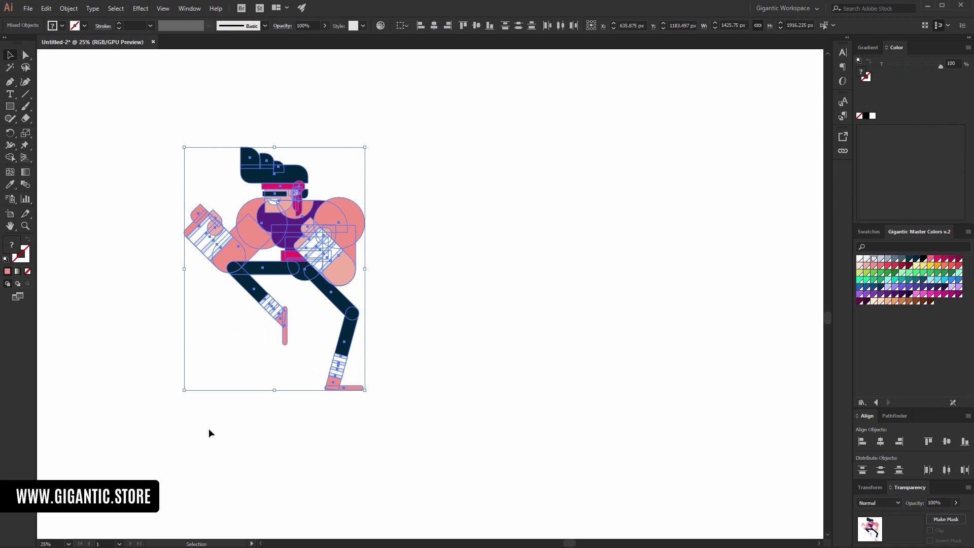
{"action": "key", "text": "ctrl+g"}
{"action": "left_click", "coordinate": [502, 305]}
{"action": "left_click_drag", "start_coordinate": [309, 251], "coordinate": [449, 278]}
{"action": "left_click", "coordinate": [567, 319]}
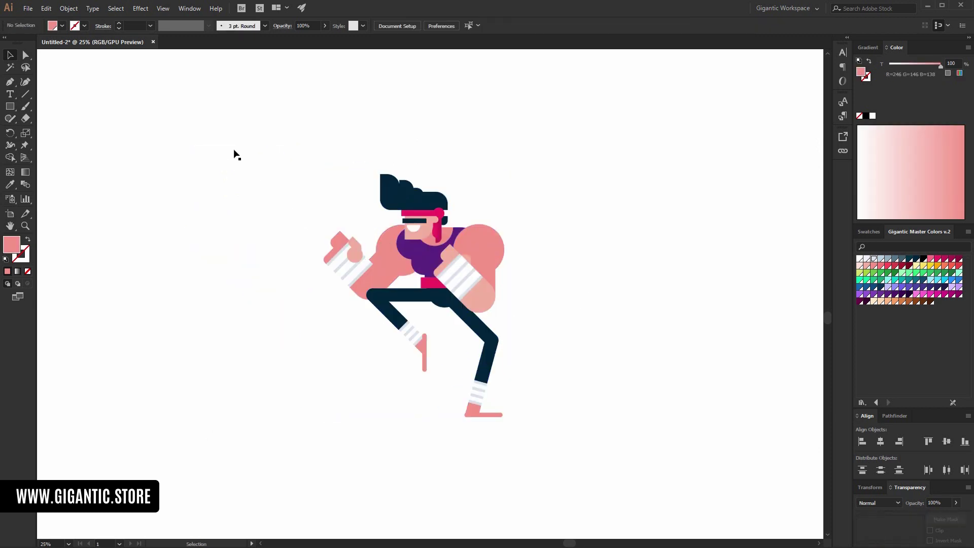
Step: Draw a 3152 px background square, send it behind the character, center it and fill it with yellow R=251 G=223 B=99
{"action": "left_click_drag", "start_coordinate": [216, 111], "coordinate": [615, 421]}
{"action": "key", "text": "v"}
{"action": "key", "text": "ctrl+shift+bracketleft"}
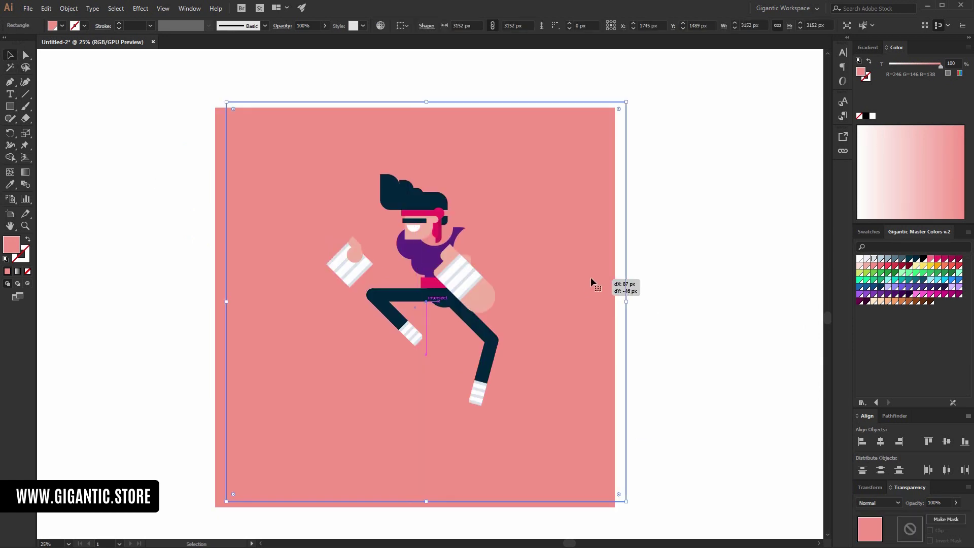
{"action": "left_click", "coordinate": [918, 266]}
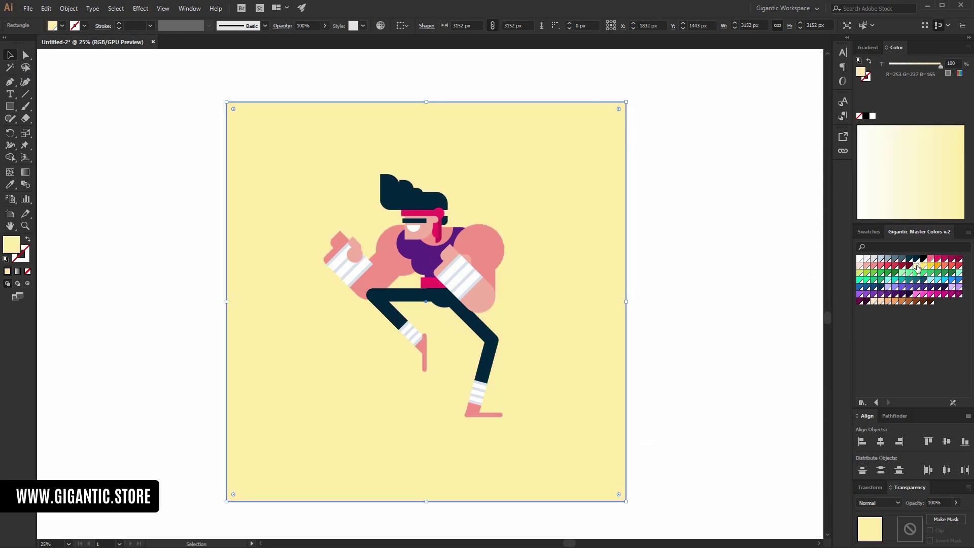
{"action": "left_click", "coordinate": [924, 267]}
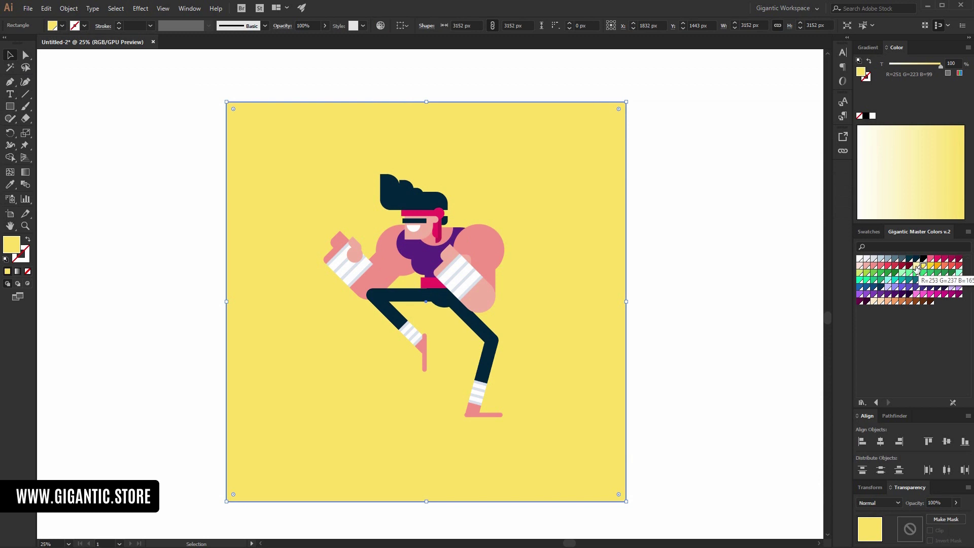
Step: Fill the background square with pale yellow R=253 G=237 B=165 and shift it slightly up and right around the character
{"action": "left_click", "coordinate": [918, 266]}
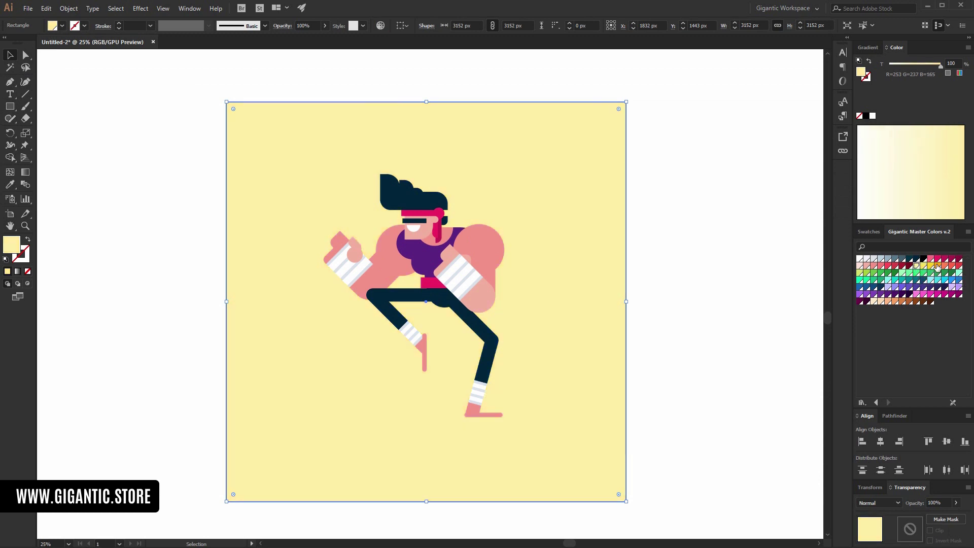
{"action": "left_click", "coordinate": [937, 266]}
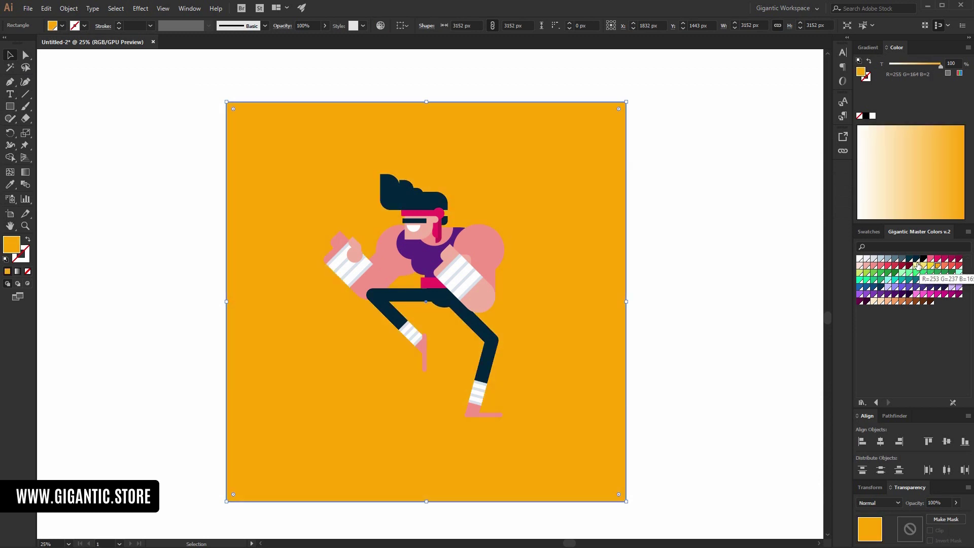
{"action": "left_click", "coordinate": [918, 266]}
{"action": "left_click_drag", "start_coordinate": [602, 409], "coordinate": [609, 393]}
Step: Enlarge the background square proportionally from its center to 7462 px
{"action": "key", "text": "ctrl+minus"}
{"action": "key", "text": "ctrl+minus"}
{"action": "key", "text": "ctrl+minus"}
{"action": "key", "text": "ctrl+minus"}
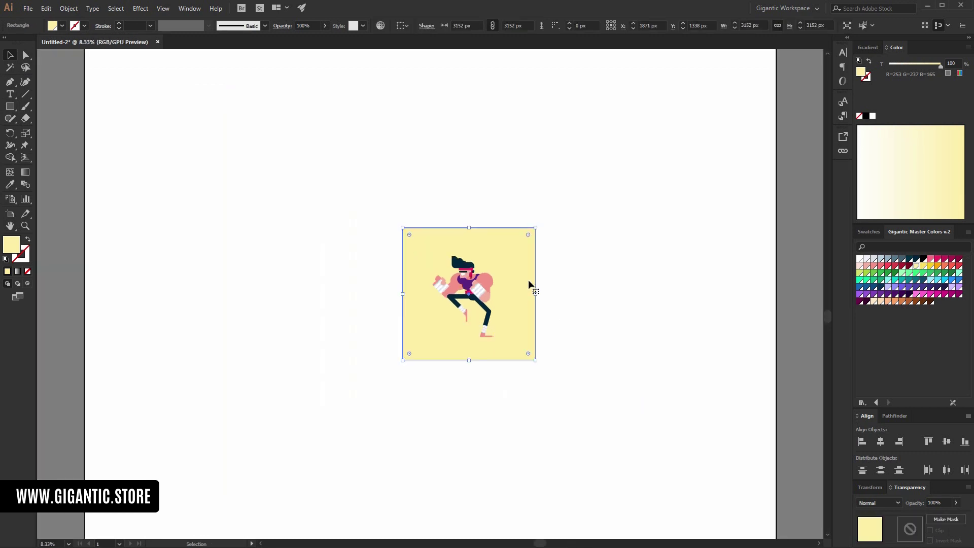
{"action": "left_click_drag", "start_coordinate": [537, 232], "coordinate": [700, 137]}
{"action": "left_click", "coordinate": [685, 211]}
Step: Draw a thin horizontal ground rectangle, 1475 px by 55 px, directly beneath the standing foot
{"action": "key", "text": "ctrl+plus"}
{"action": "key", "text": "ctrl+plus"}
{"action": "key", "text": "ctrl+plus"}
{"action": "key", "text": "ctrl+plus"}
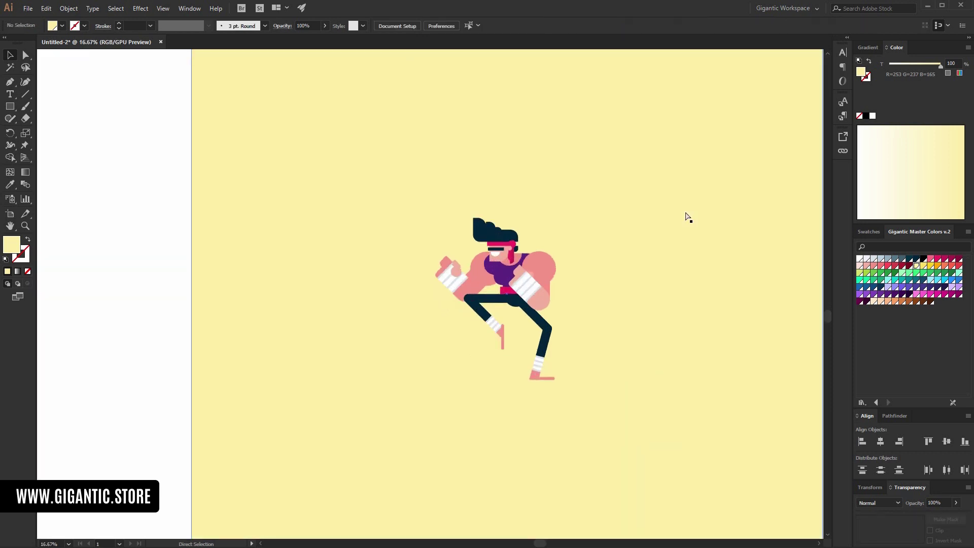
{"action": "left_click_drag", "start_coordinate": [612, 301], "coordinate": [456, 268]}
{"action": "key", "text": "m"}
{"action": "left_click_drag", "start_coordinate": [336, 430], "coordinate": [586, 439]}
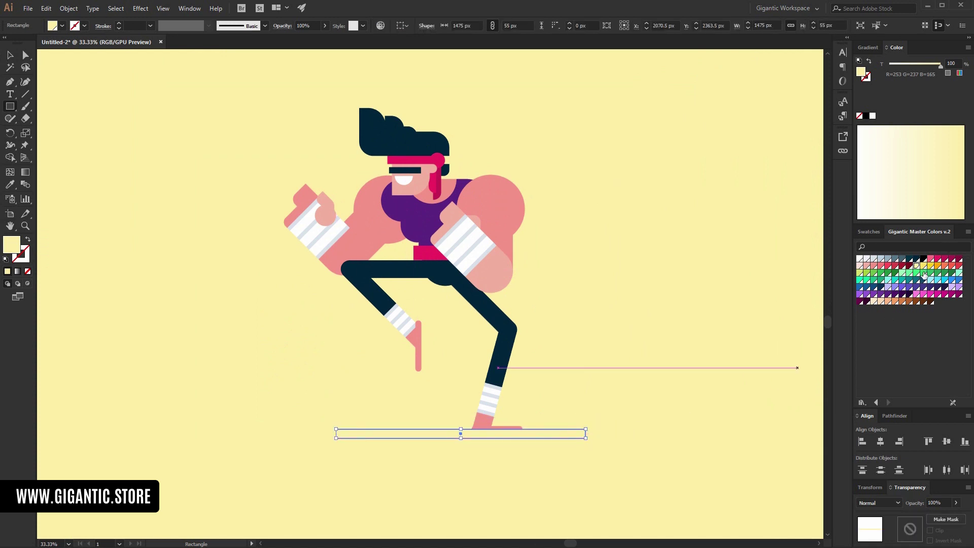
Step: Fill the ground bar with yellow R=251 G=223 B=99 and round its ends fully with a 27.5 px corner radius
{"action": "left_click", "coordinate": [924, 266]}
{"action": "key", "text": "a"}
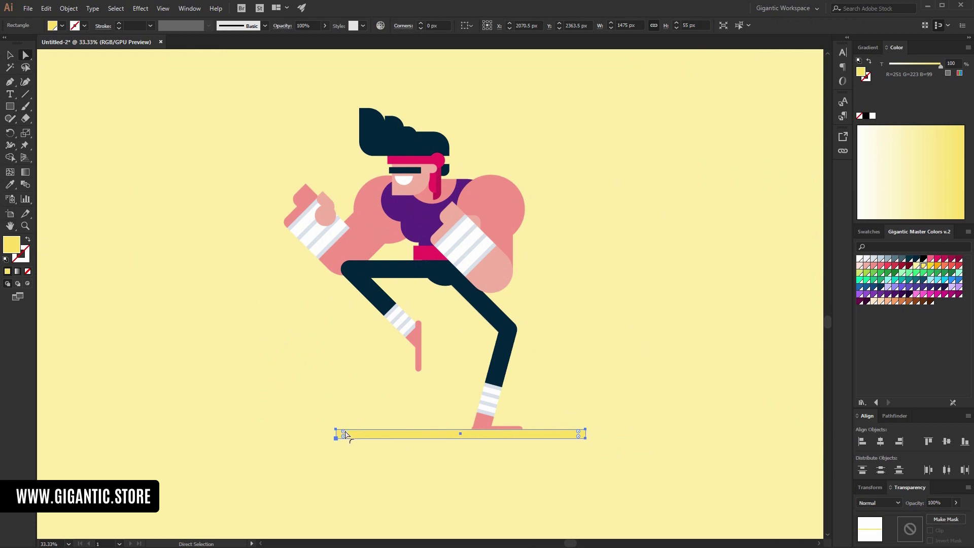
{"action": "left_click_drag", "start_coordinate": [344, 434], "coordinate": [369, 435]}
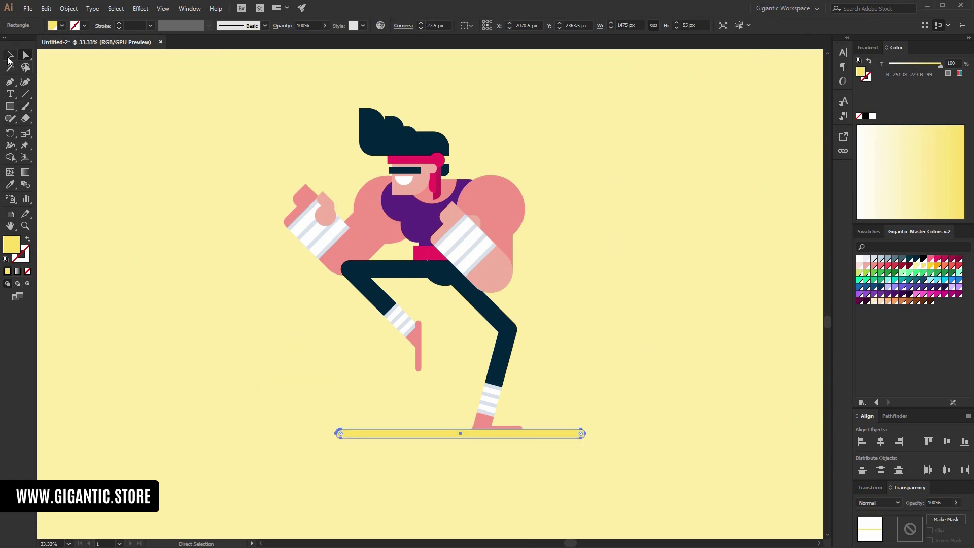
Step: Bring the character group in front of the ground bar so the standing foot overlaps it
{"action": "left_click", "coordinate": [9, 57]}
{"action": "left_click", "coordinate": [433, 158]}
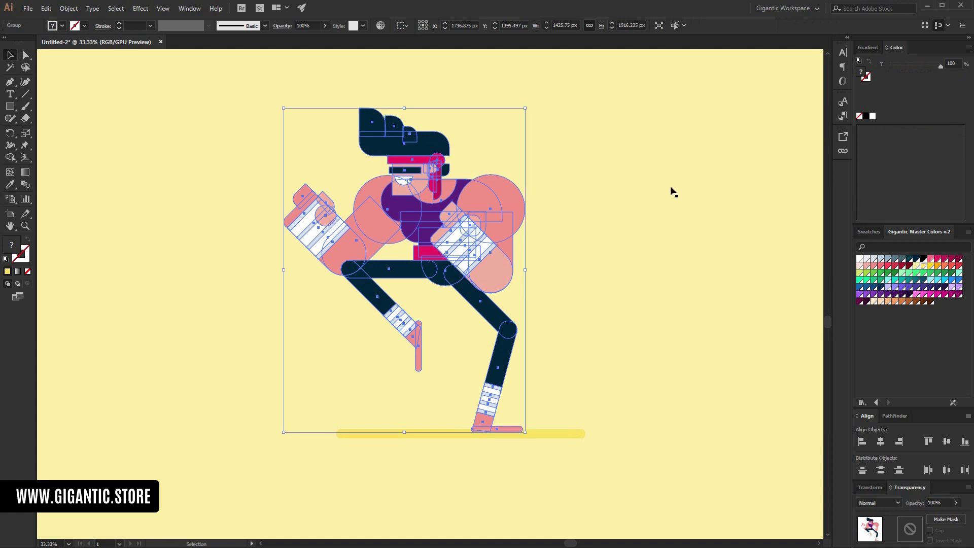
{"action": "left_click", "coordinate": [671, 187]}
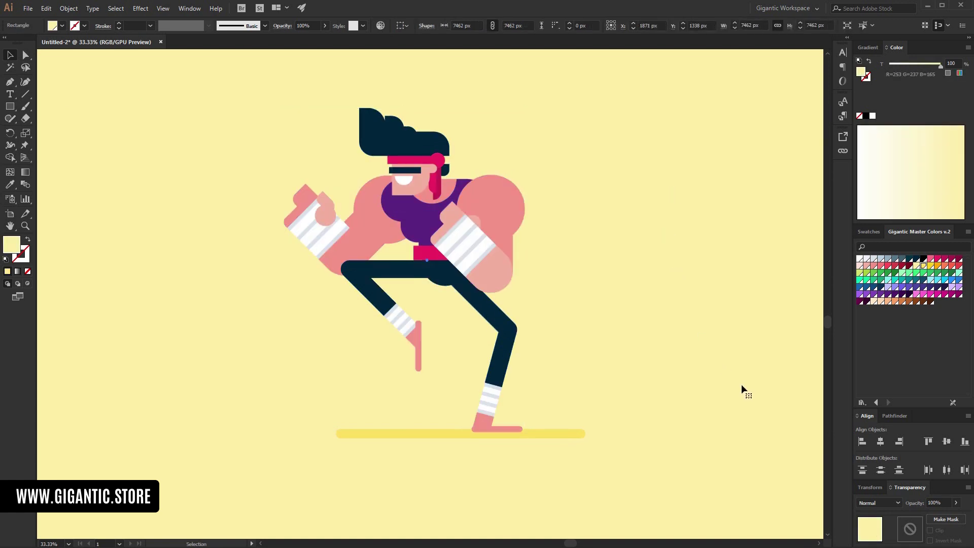